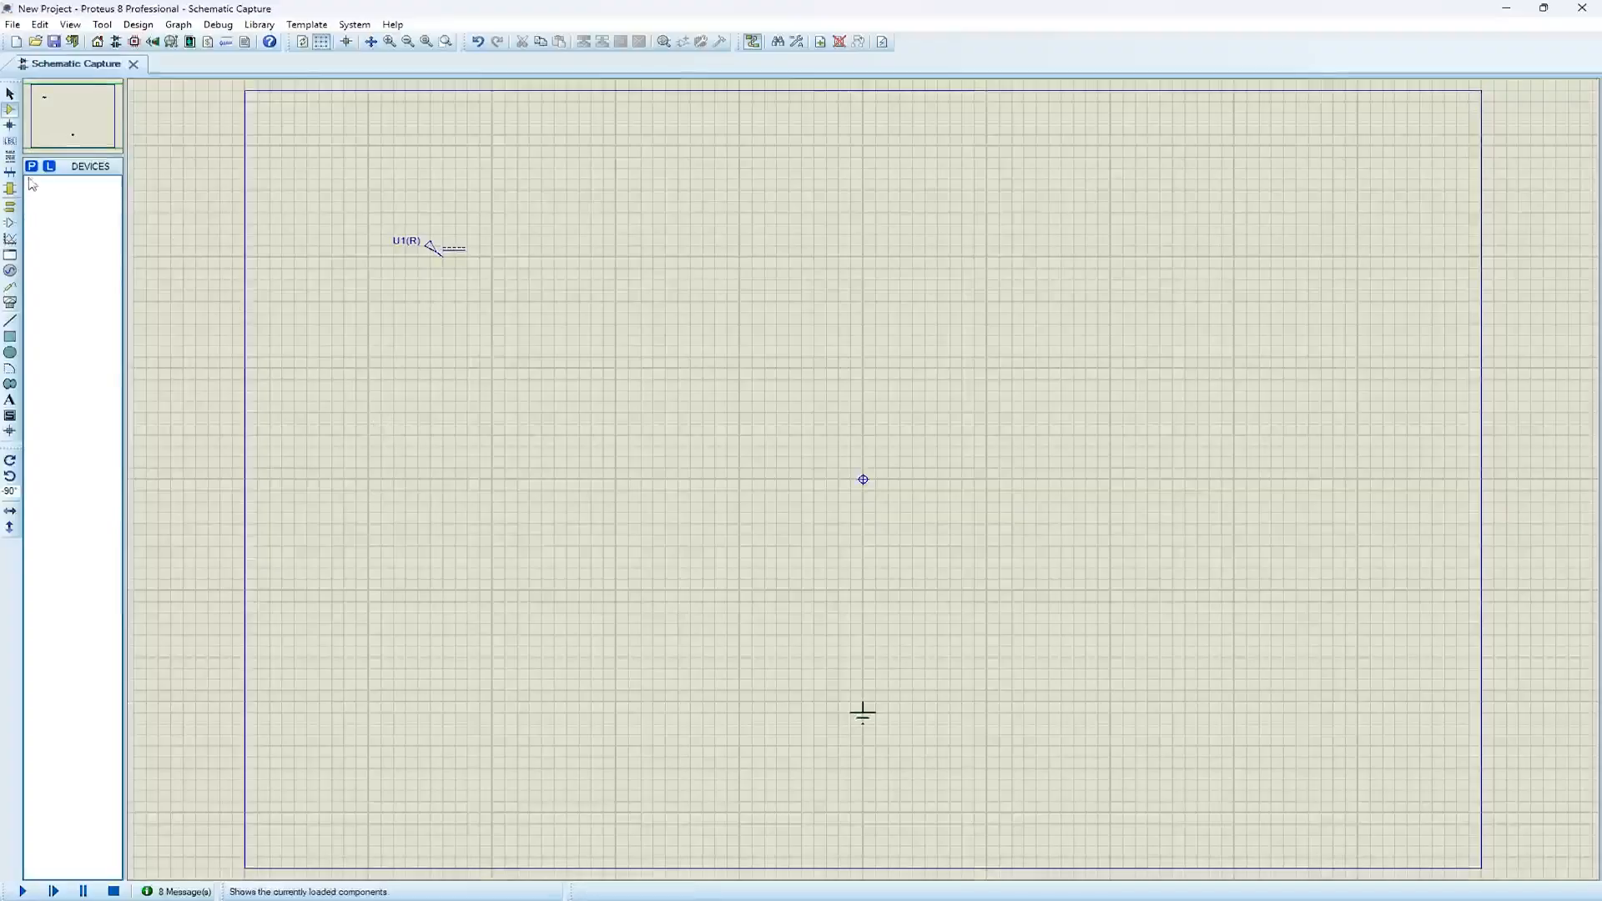
Search the device library for "555" and "led", and add the 555 timer and LED-RED to the project's devices
{"action": "left_click", "coordinate": [33, 169]}
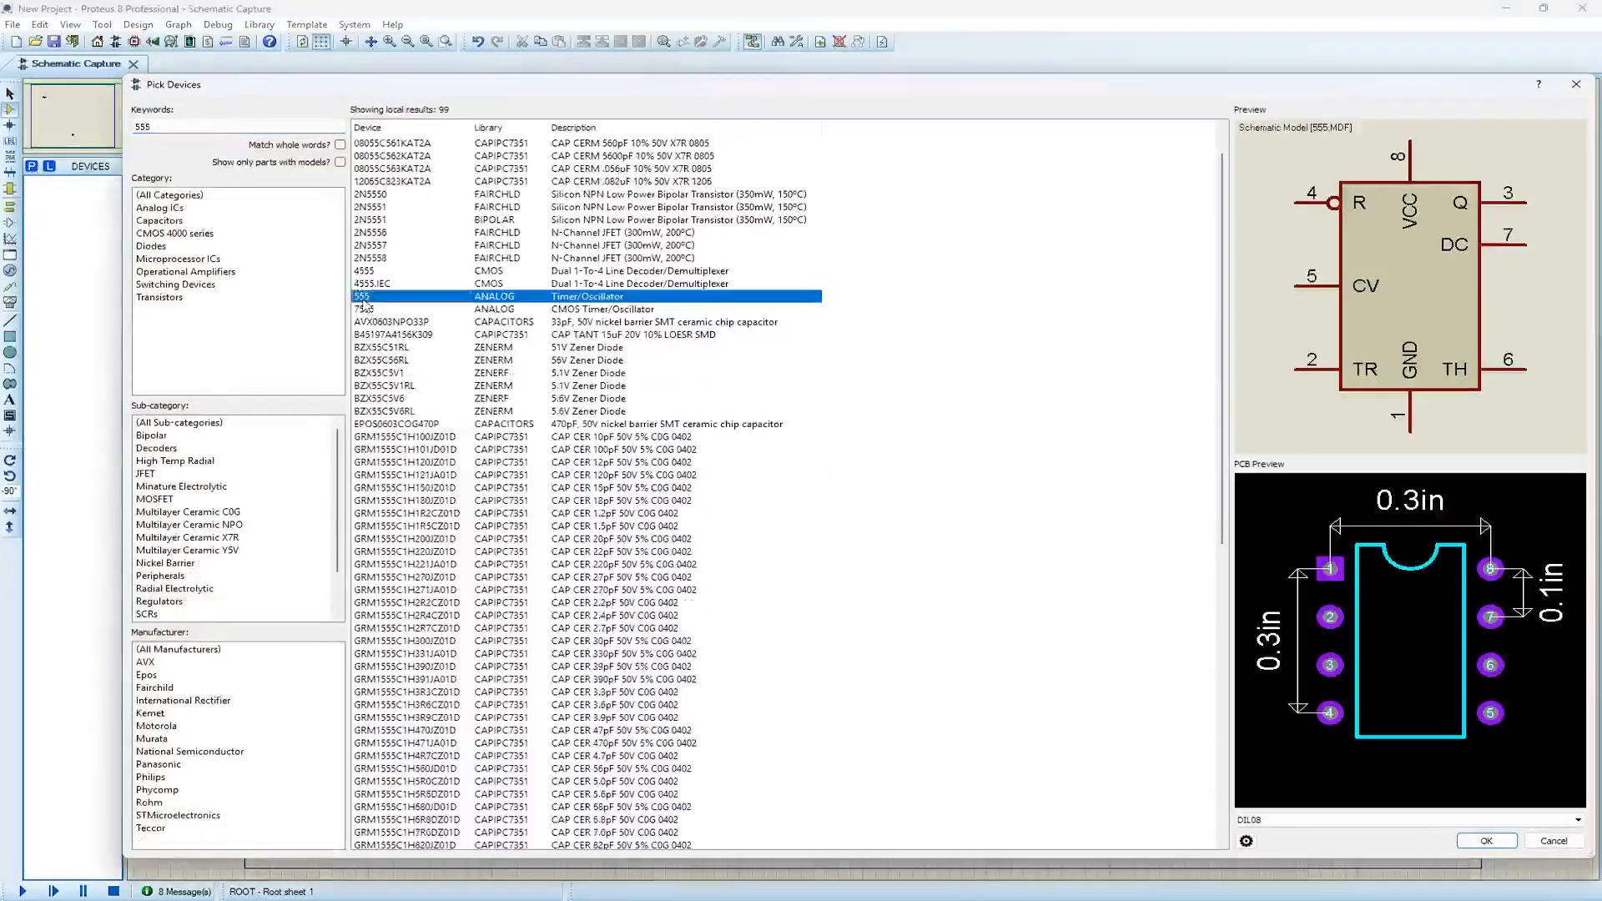
{"action": "double_click", "coordinate": [361, 298]}
{"action": "double_click", "coordinate": [151, 129]}
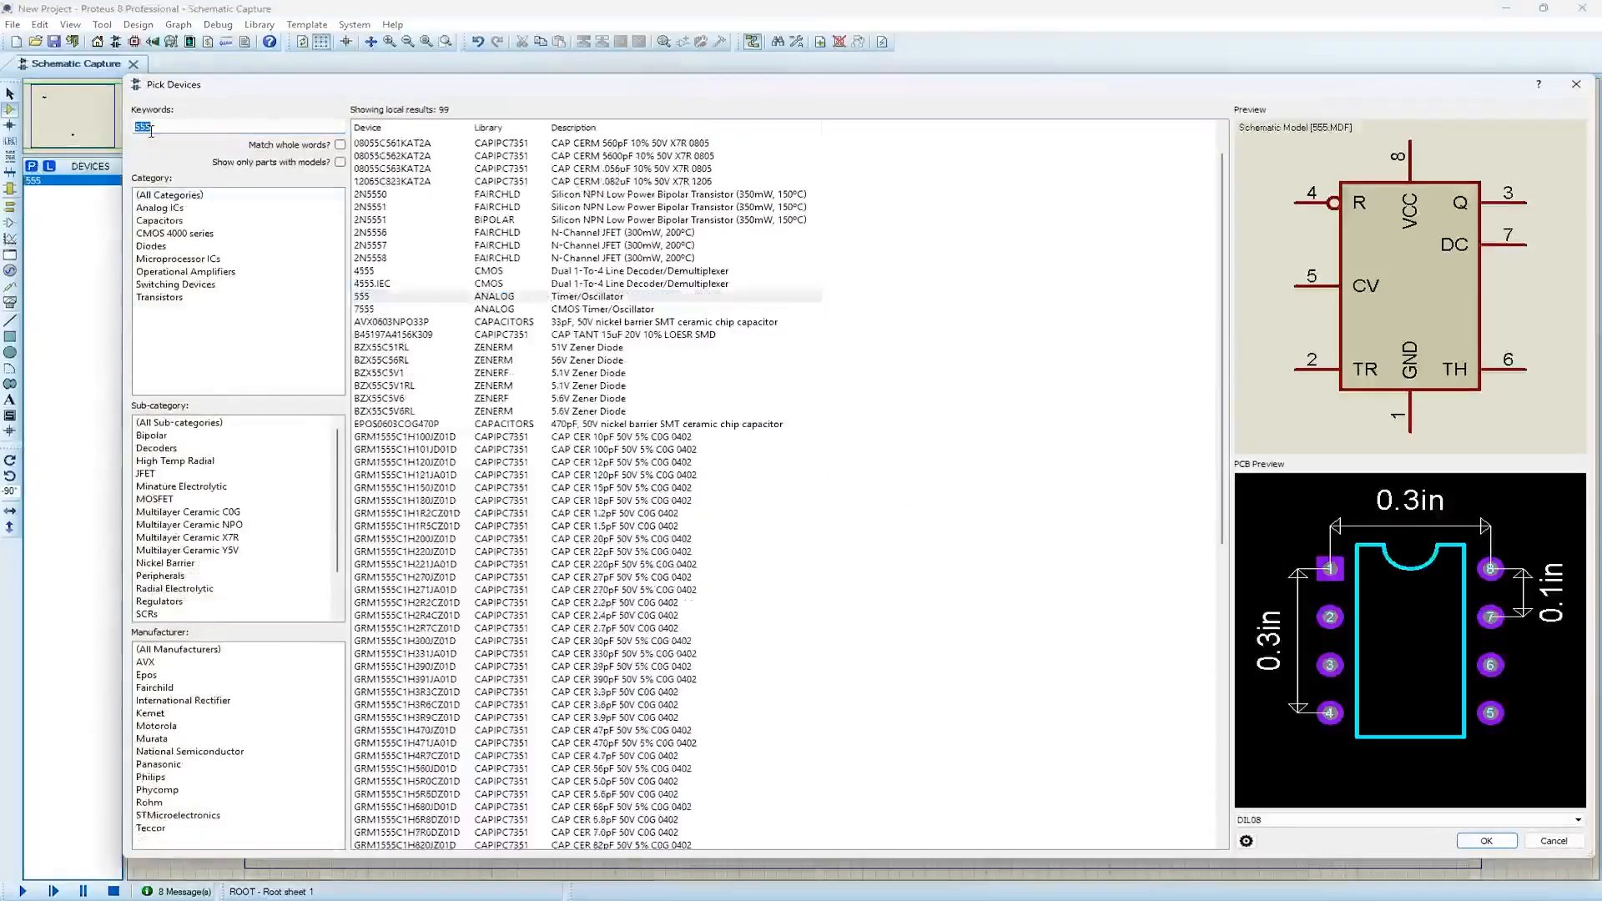
{"action": "key", "text": "BackSpace"}
{"action": "type", "text": "led"}
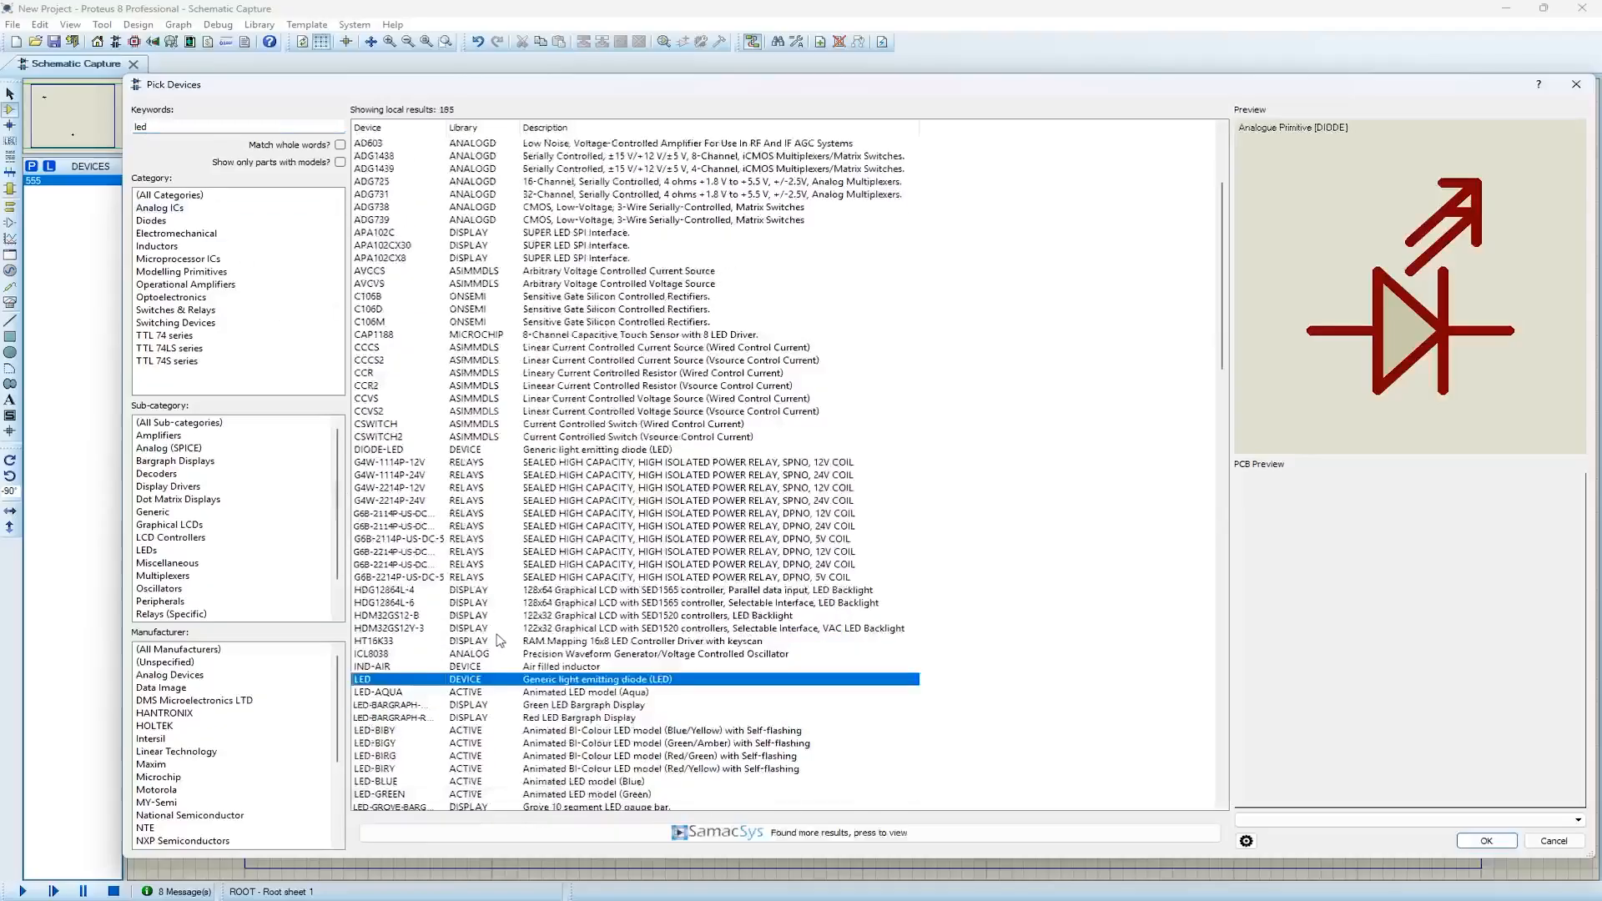
{"action": "scroll", "coordinate": [451, 676], "scroll_direction": "down", "scroll_amount": 1}
{"action": "scroll", "coordinate": [428, 785], "scroll_direction": "down", "scroll_amount": 2}
{"action": "left_click", "coordinate": [394, 744]}
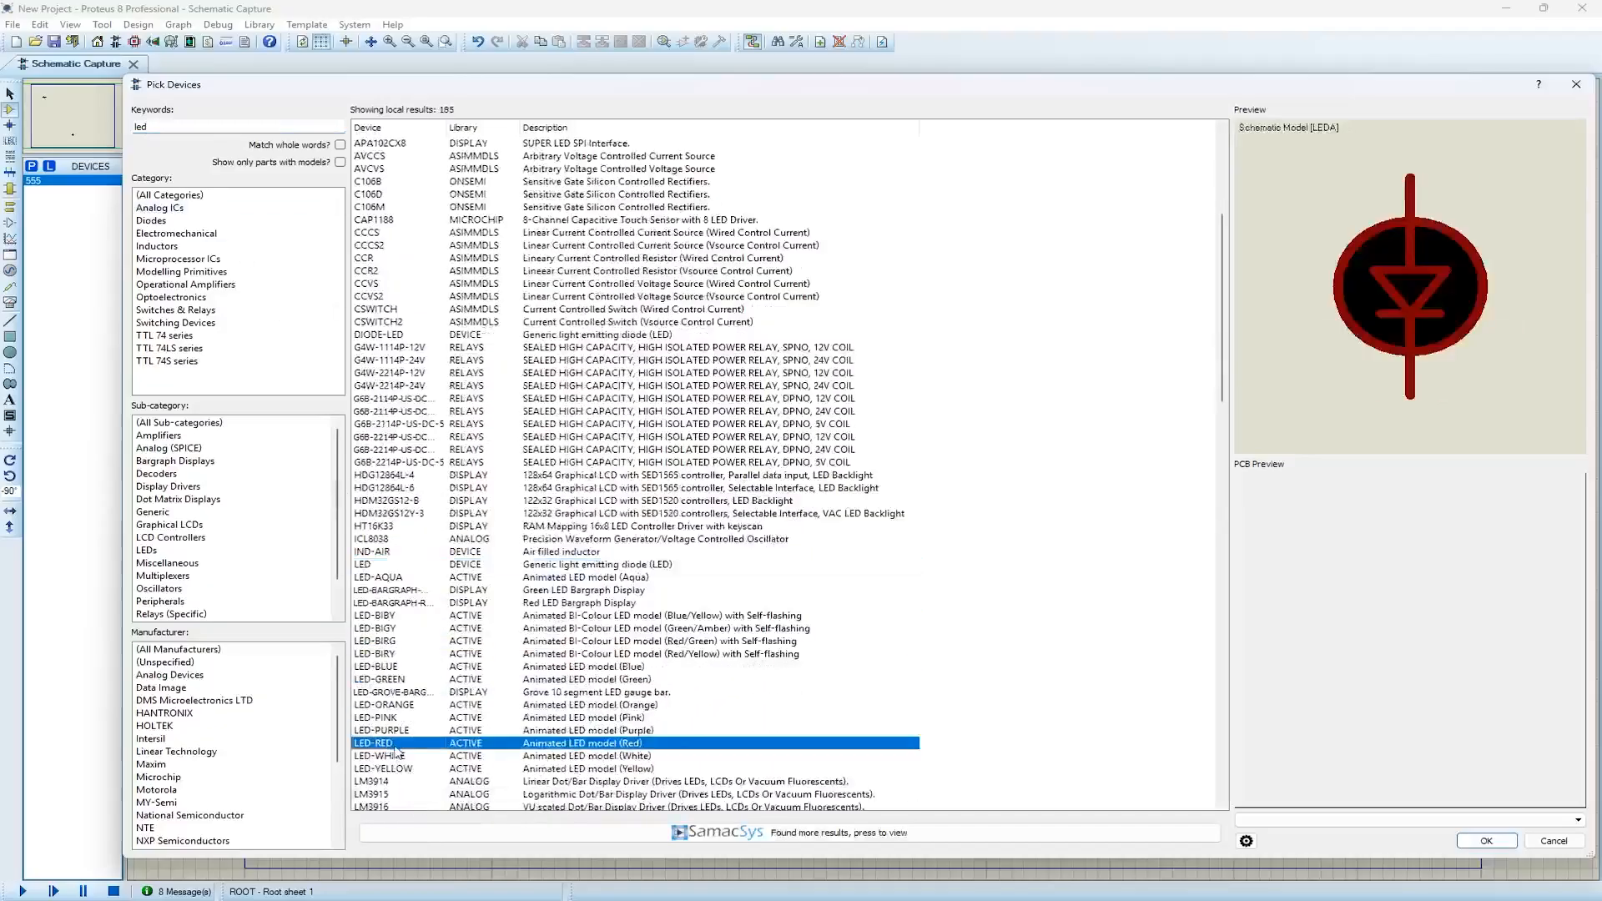
{"action": "double_click", "coordinate": [394, 744]}
Search the device library for "res" and add the generic resistor RES to the project's devices
{"action": "double_click", "coordinate": [144, 126]}
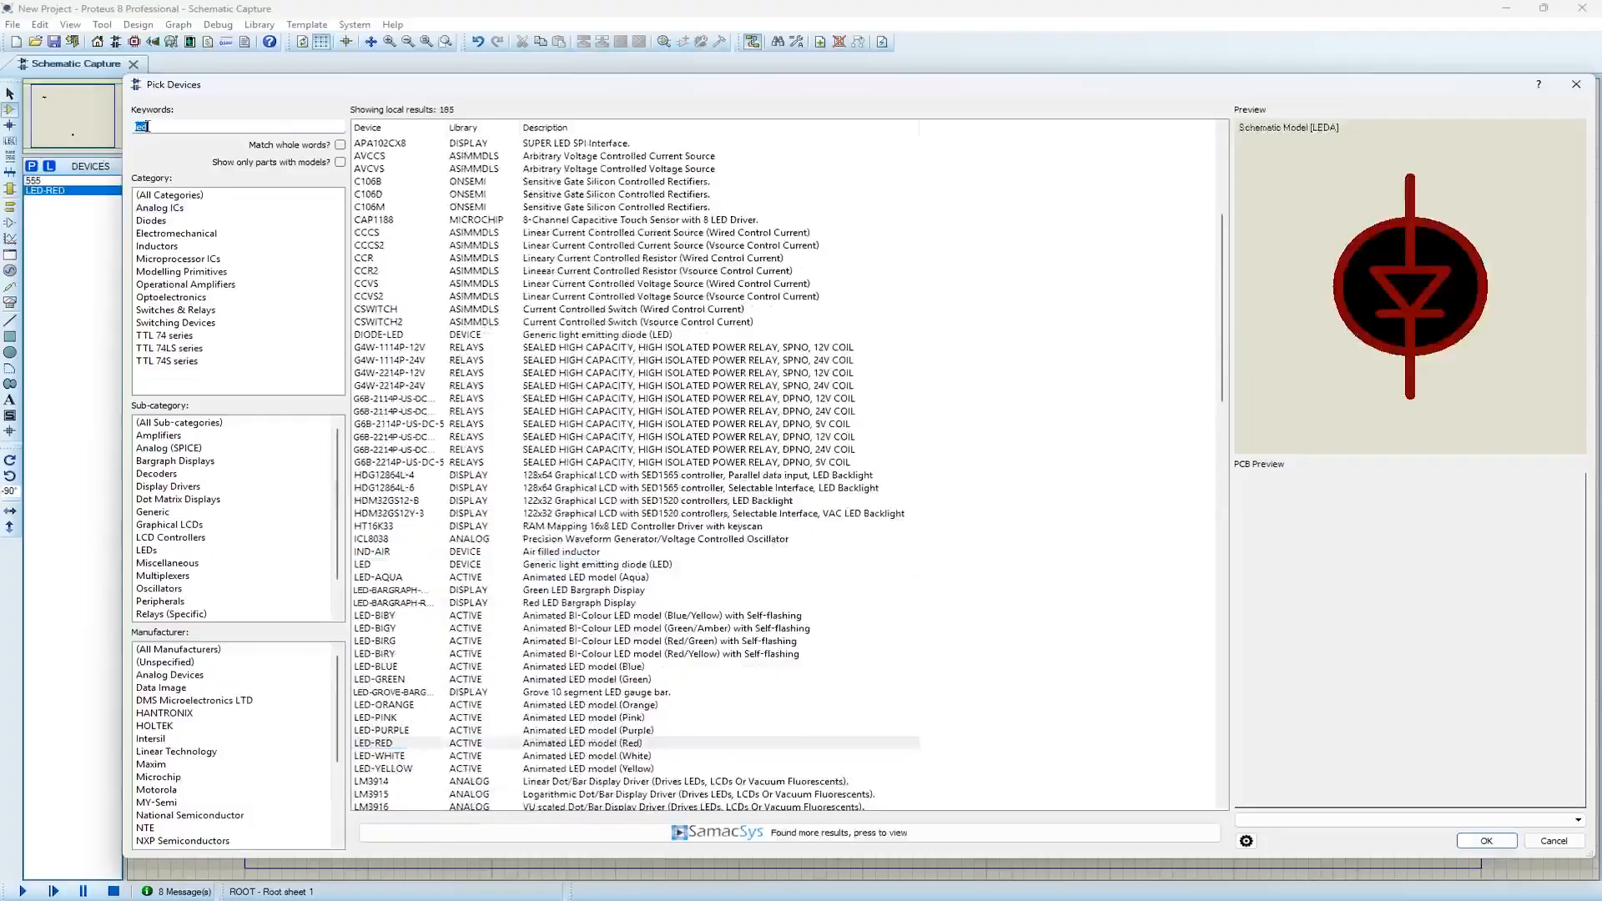
{"action": "type", "text": "rel"}
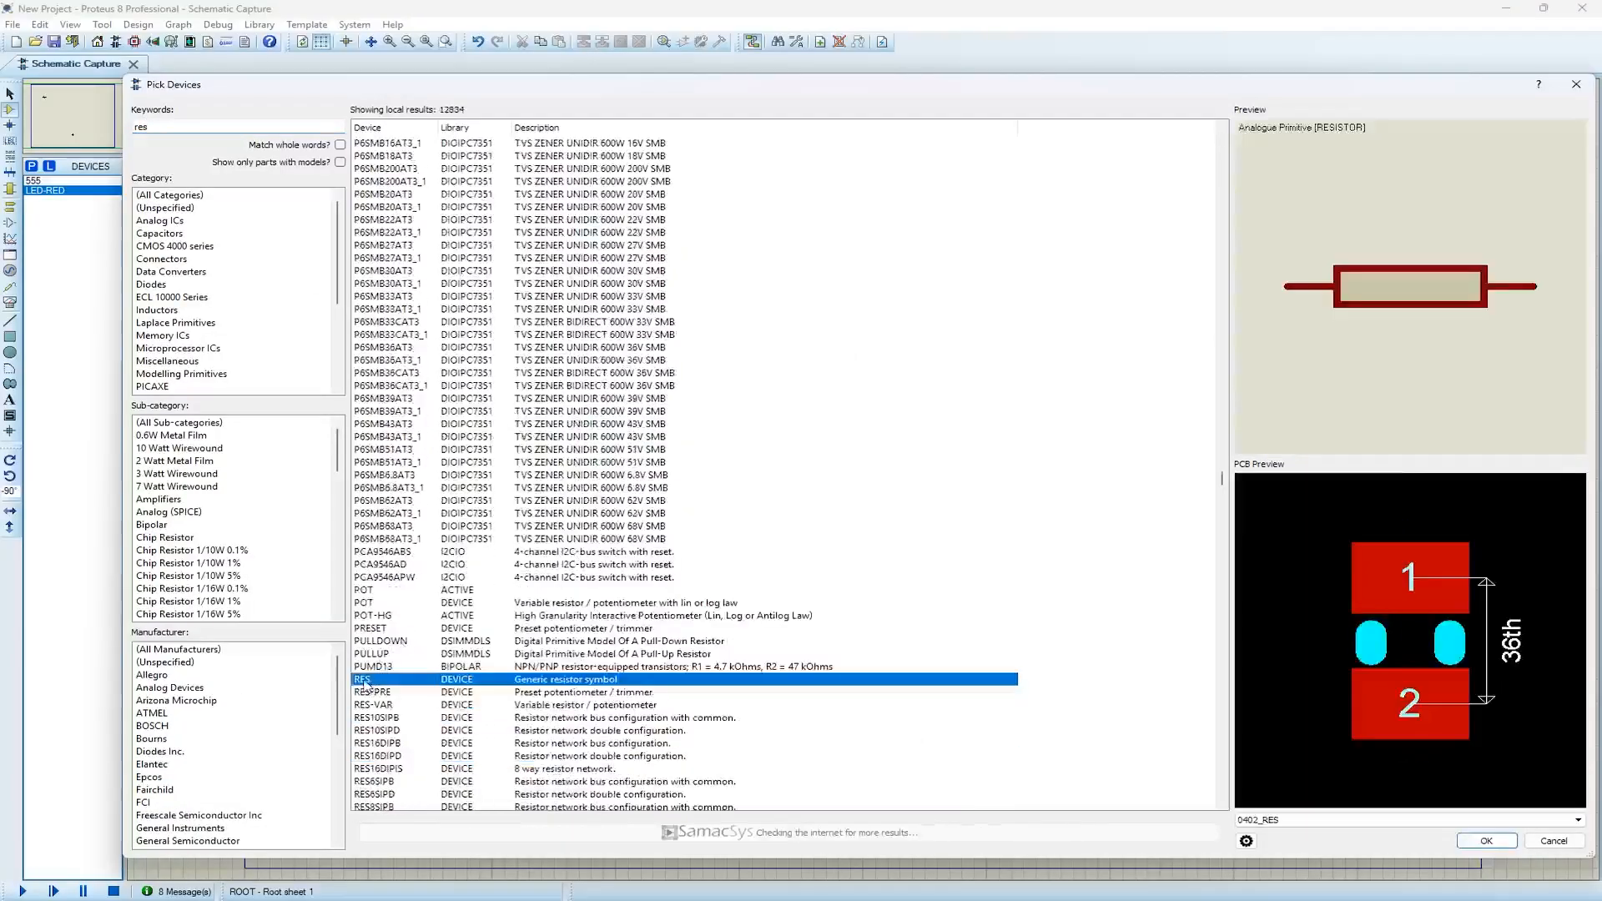
{"action": "double_click", "coordinate": [371, 681]}
Search the device library for "cap" and add the generic electrolytic capacitor CAP-ELEC to the project's devices
{"action": "left_click", "coordinate": [153, 126]}
{"action": "double_click", "coordinate": [214, 126]}
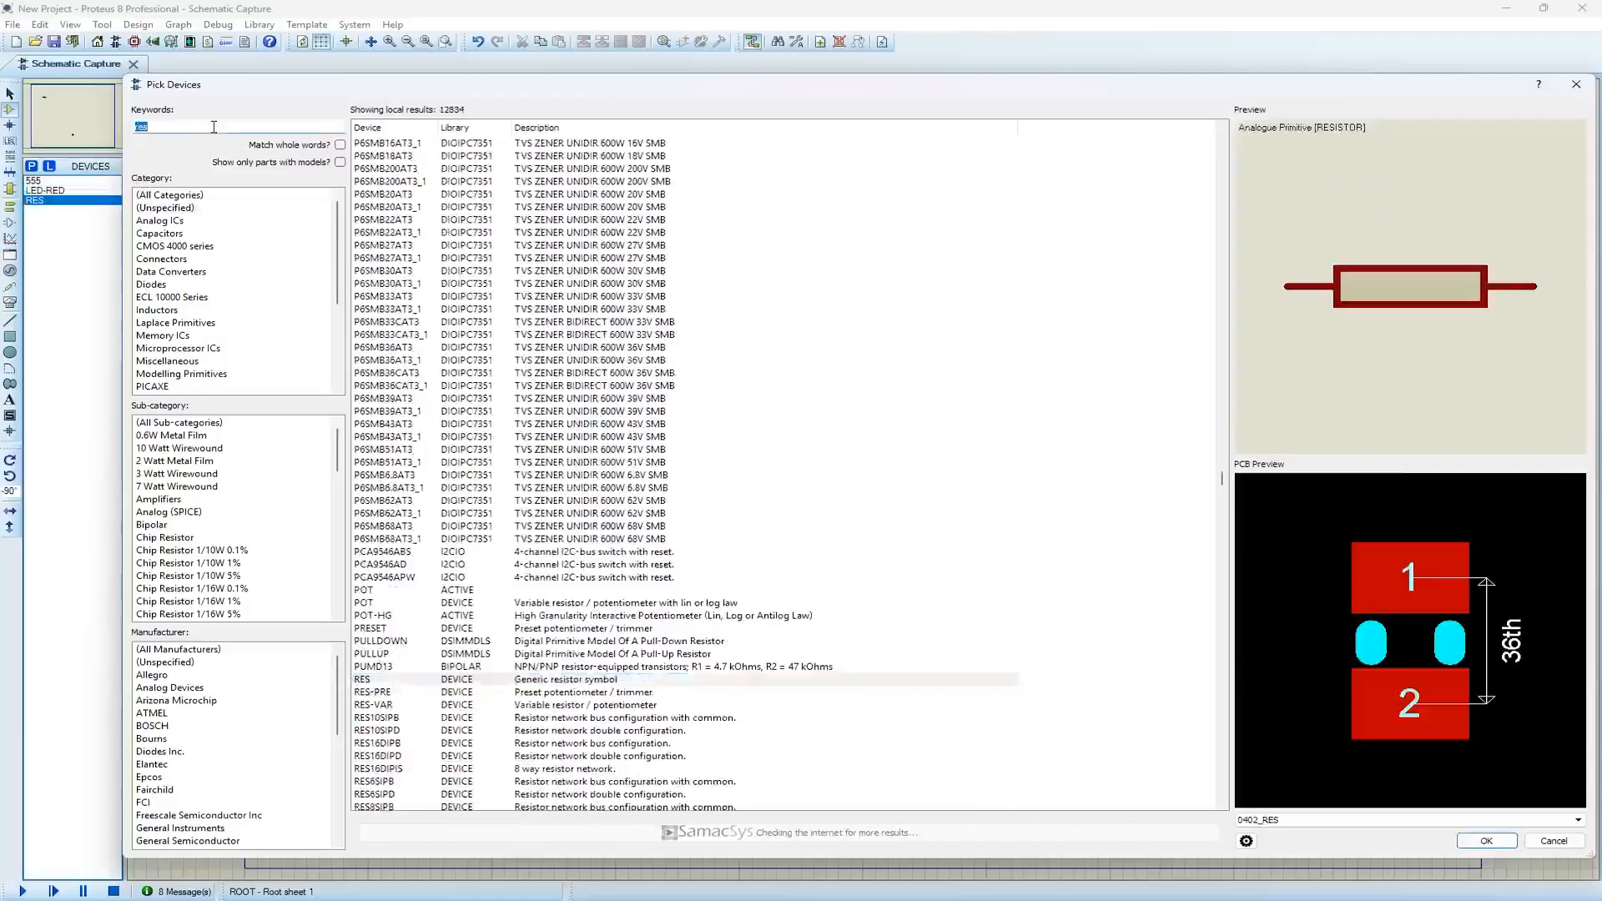
{"action": "type", "text": "cap"}
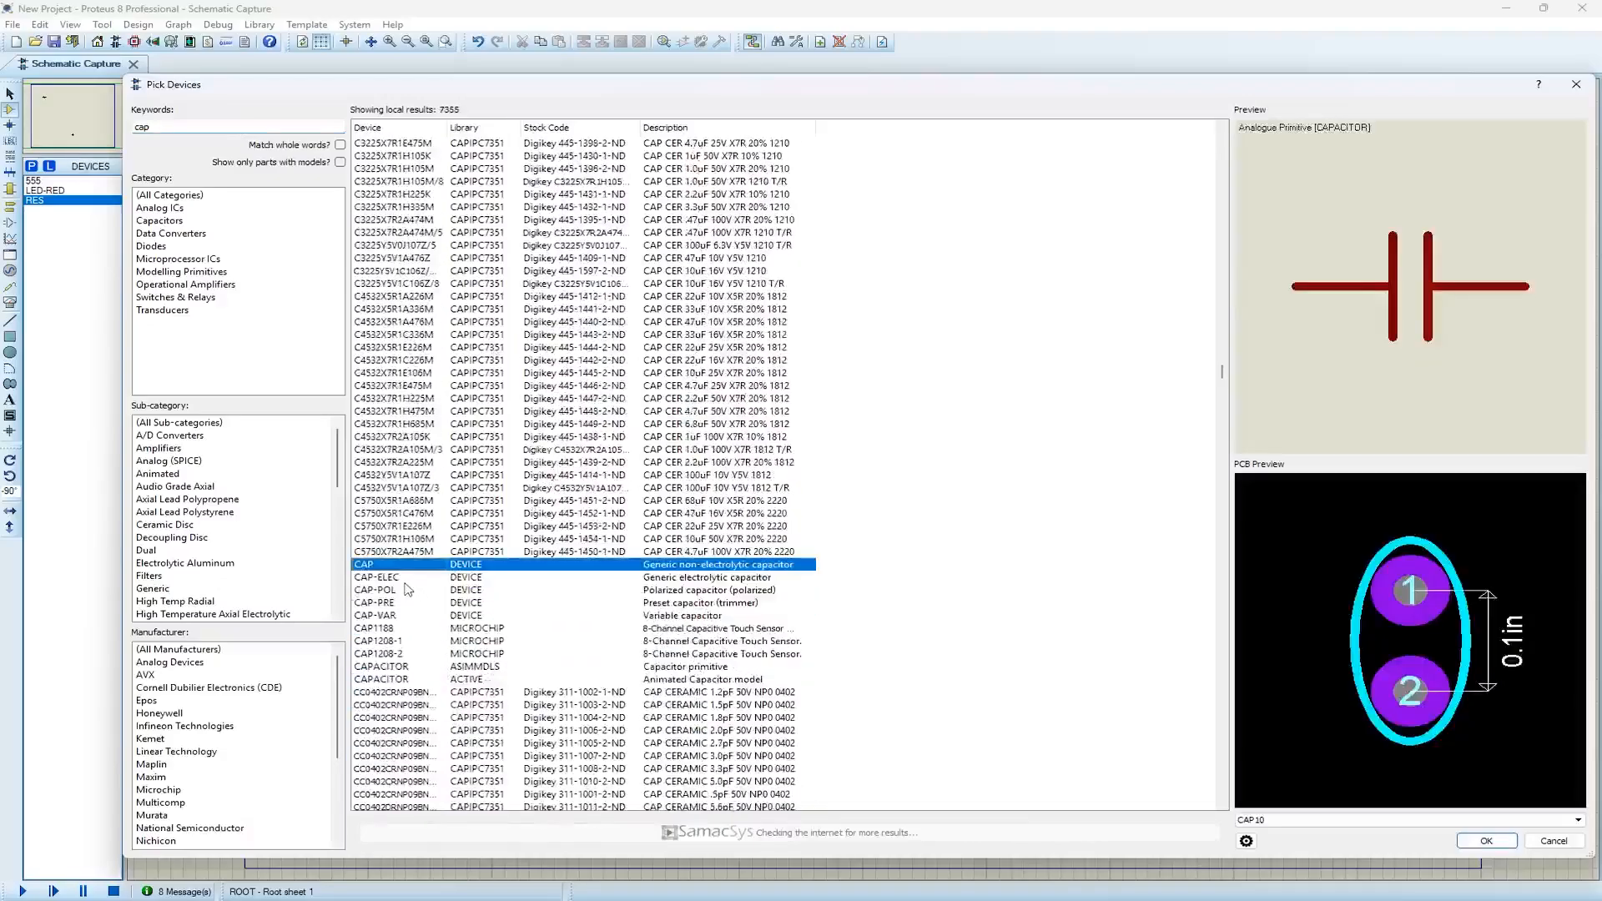
{"action": "left_click", "coordinate": [395, 578]}
{"action": "double_click", "coordinate": [395, 579]}
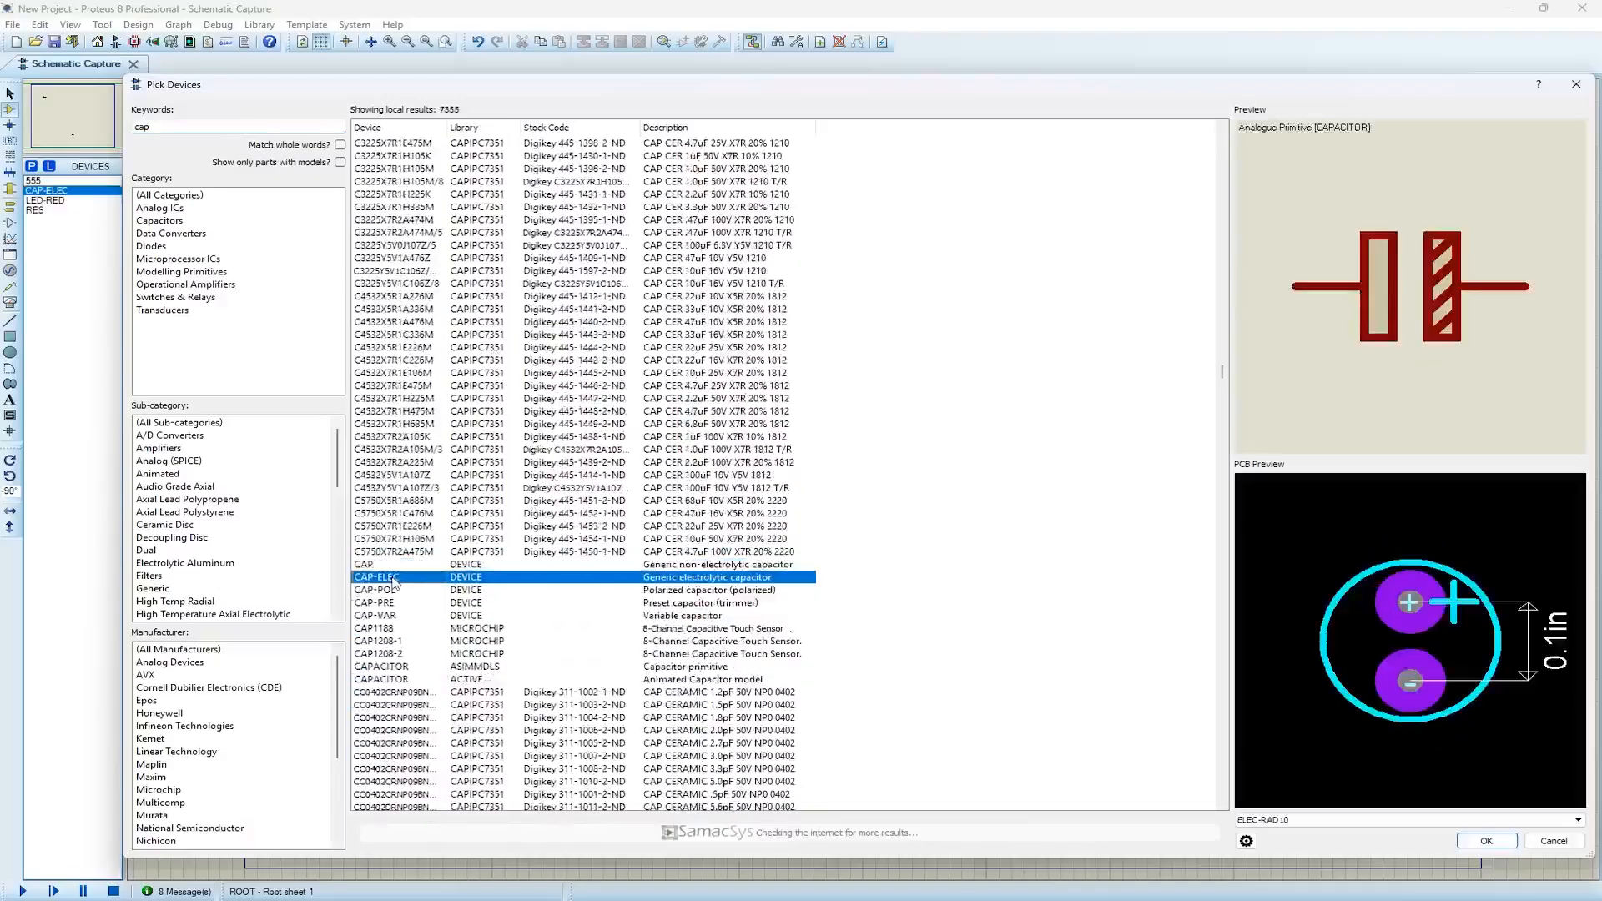
Search the device library for "pot", add the high-granularity potentiometer POT-HG, and close the device picker
{"action": "left_click", "coordinate": [167, 128]}
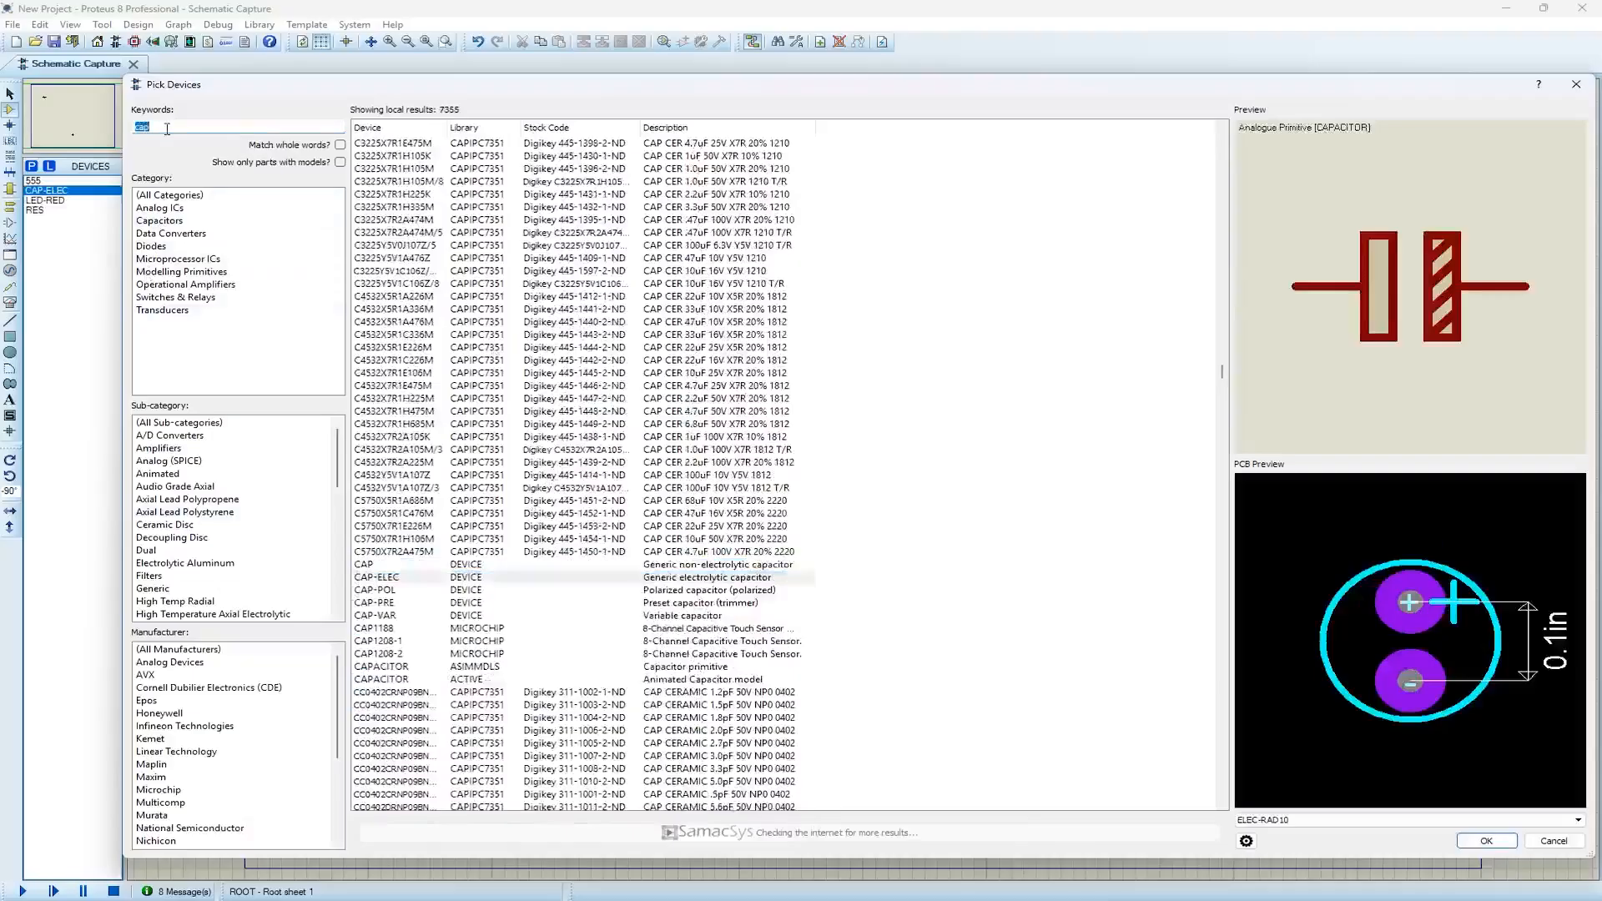
{"action": "type", "text": "pot"}
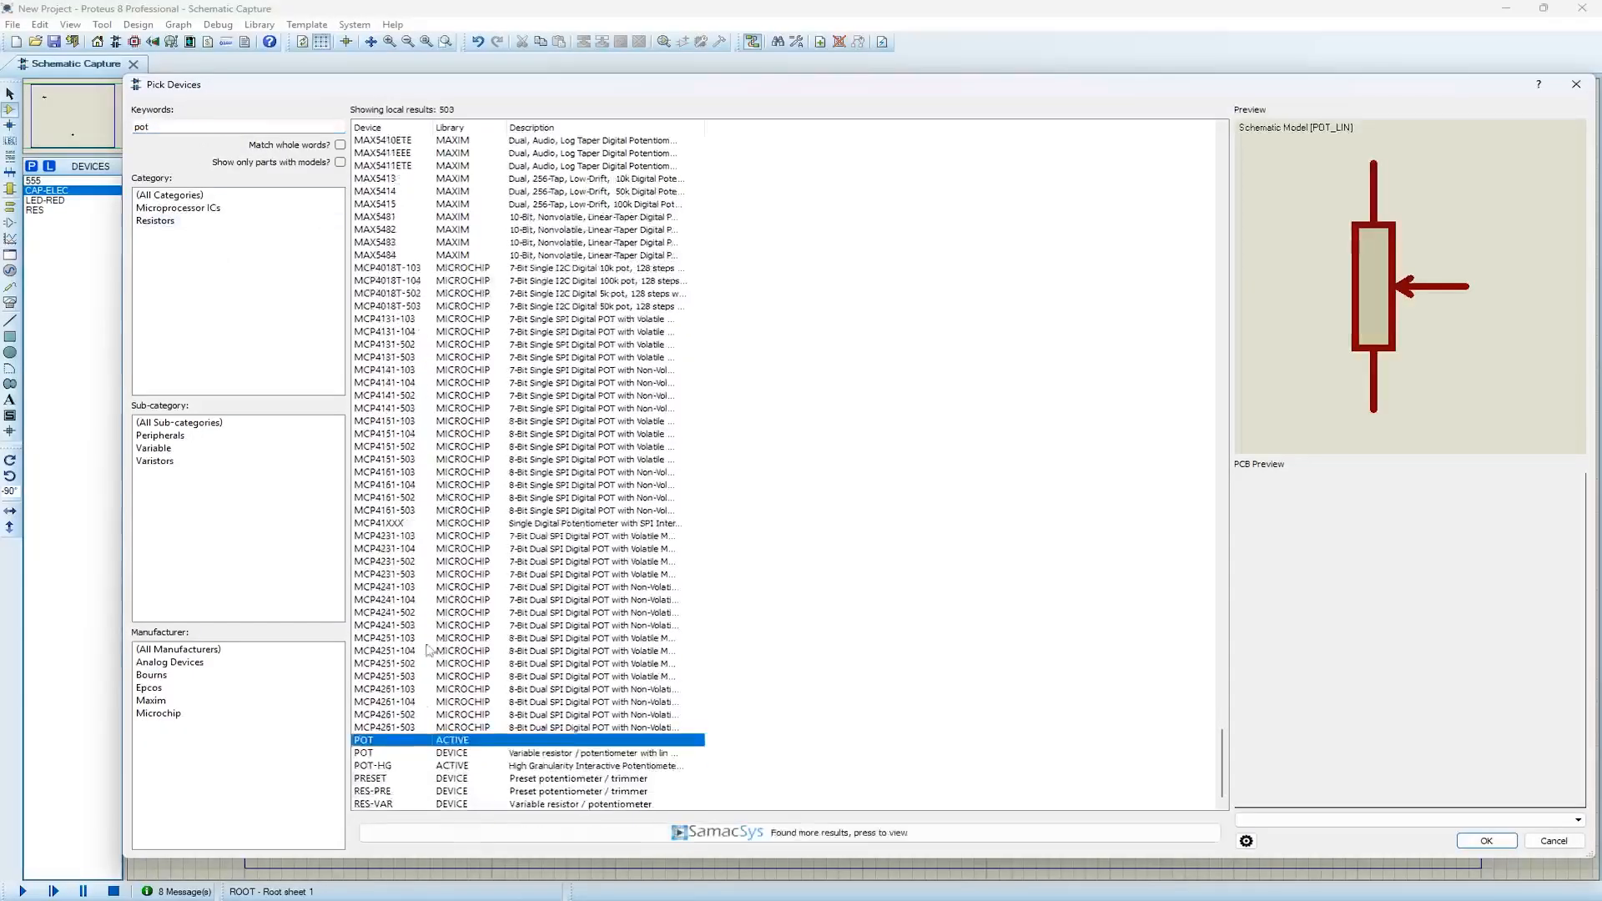
{"action": "left_click", "coordinate": [416, 767]}
{"action": "double_click", "coordinate": [457, 770]}
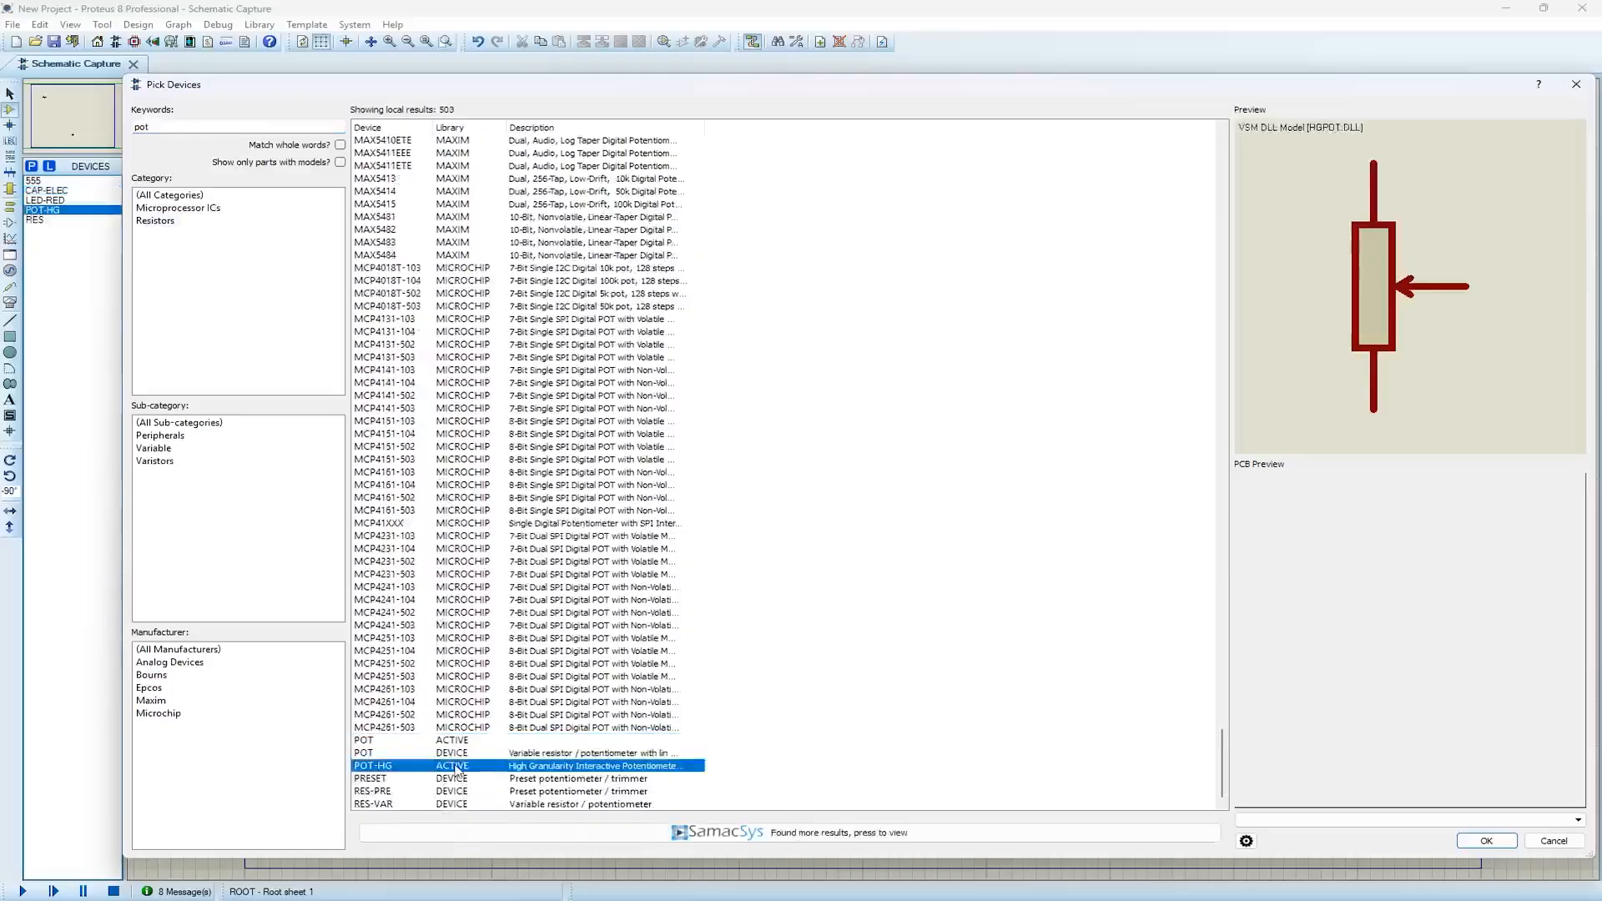
{"action": "left_click", "coordinate": [1576, 85]}
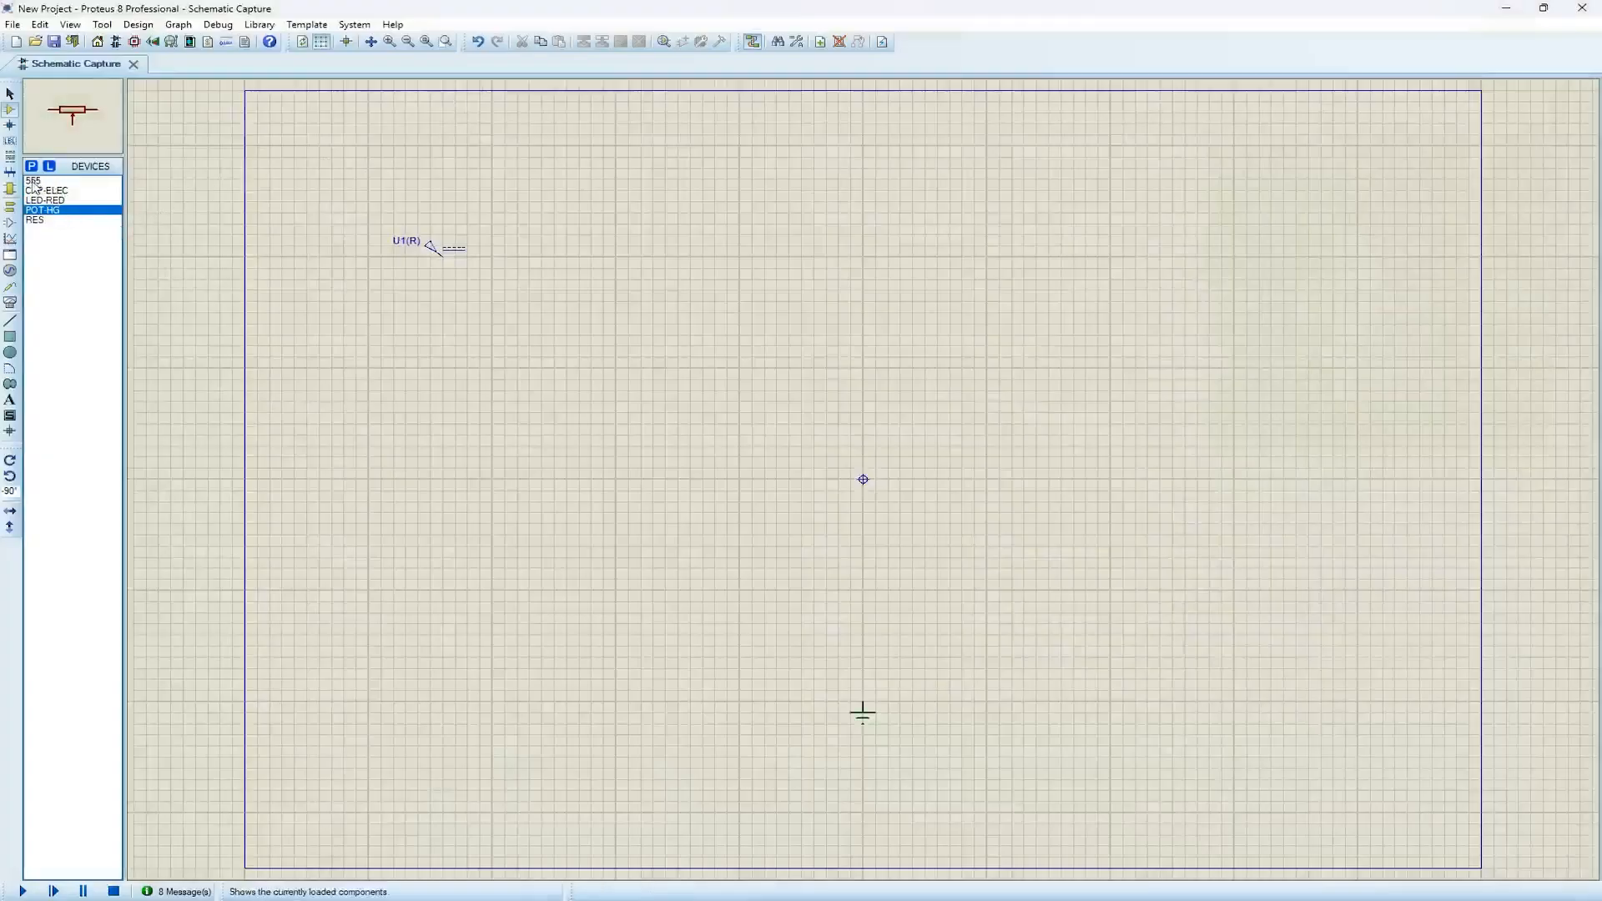
Place the 555 timer in its upright 0° orientation at the origin in the centre of the sheet
{"action": "left_click", "coordinate": [33, 181]}
{"action": "left_click", "coordinate": [863, 479]}
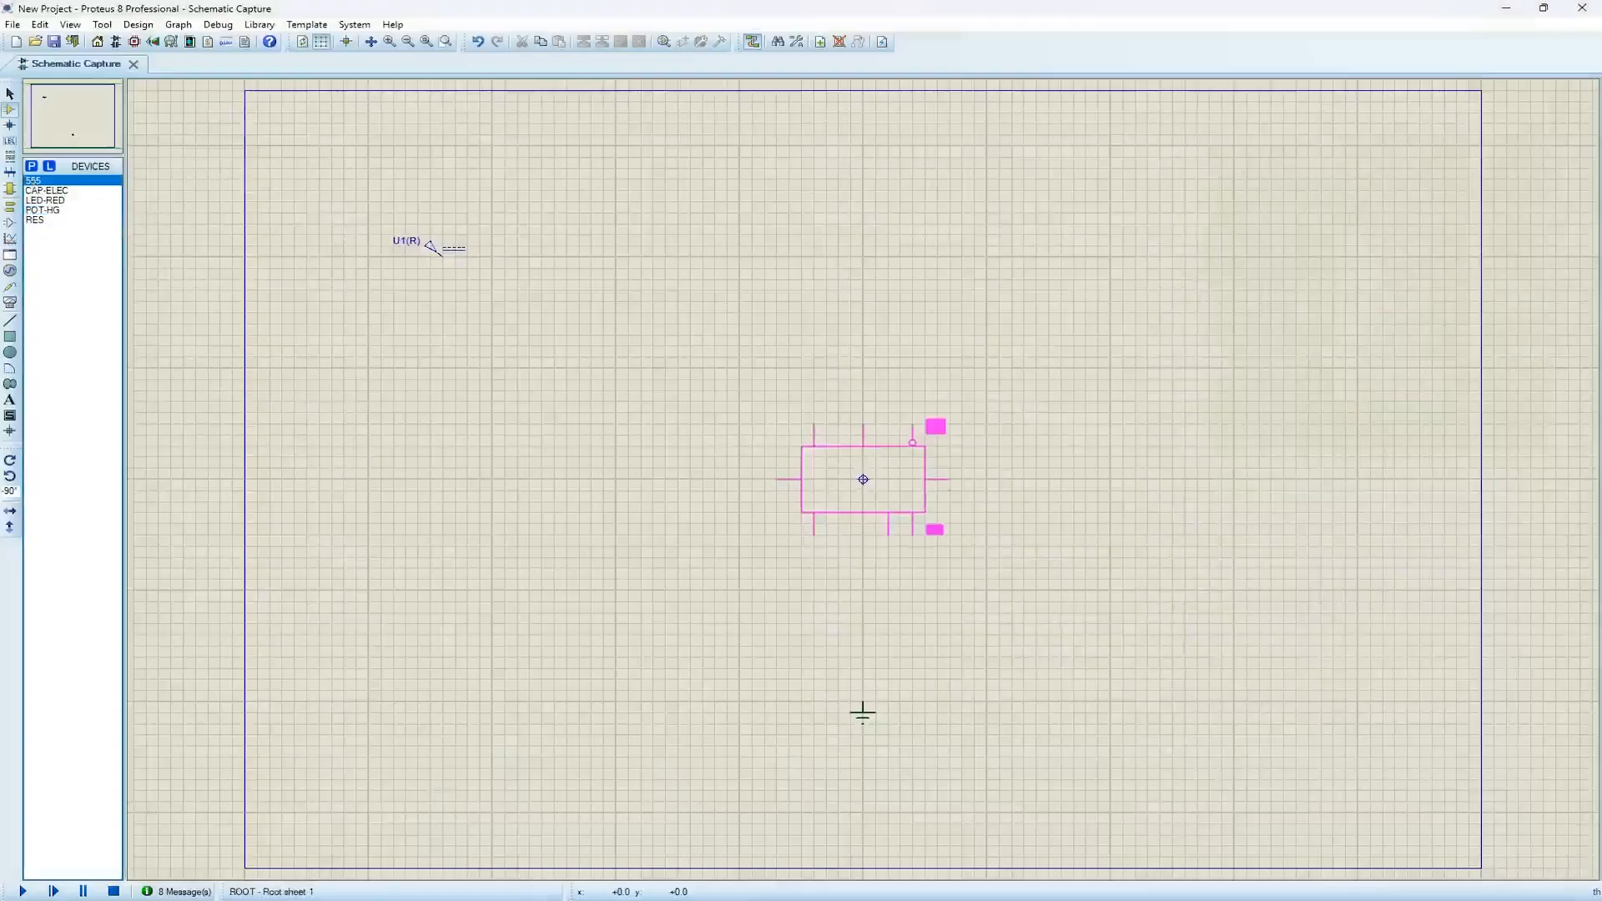
{"action": "key", "text": "KP_Subtract"}
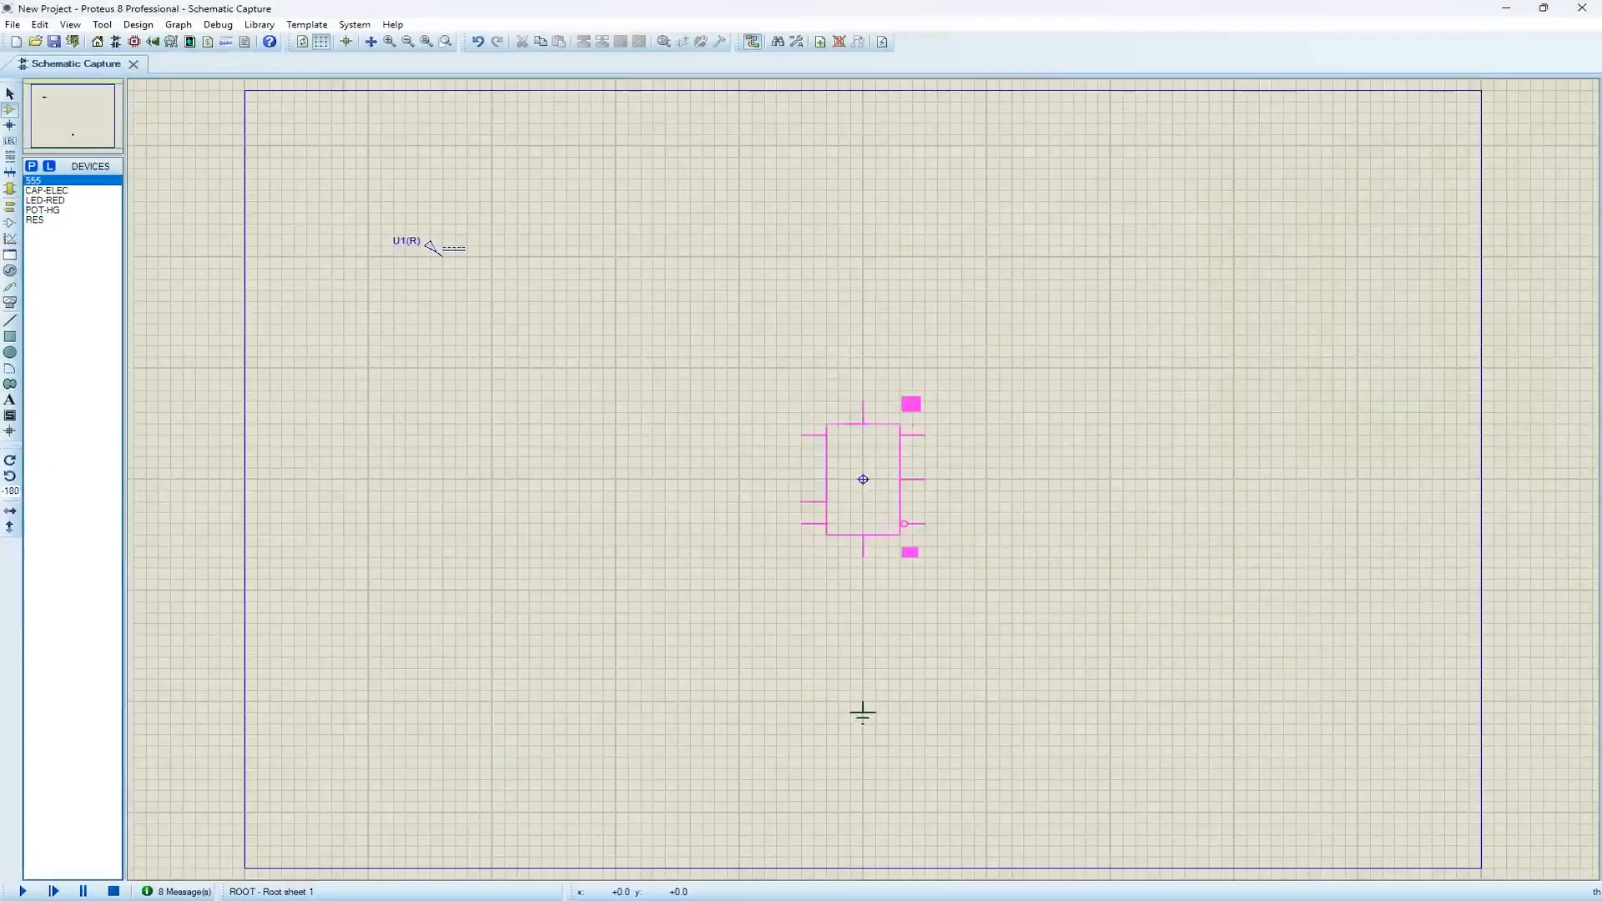
{"action": "key", "text": "KP_Subtract"}
{"action": "key", "text": "KP_Subtract"}
{"action": "left_click", "coordinate": [863, 479]}
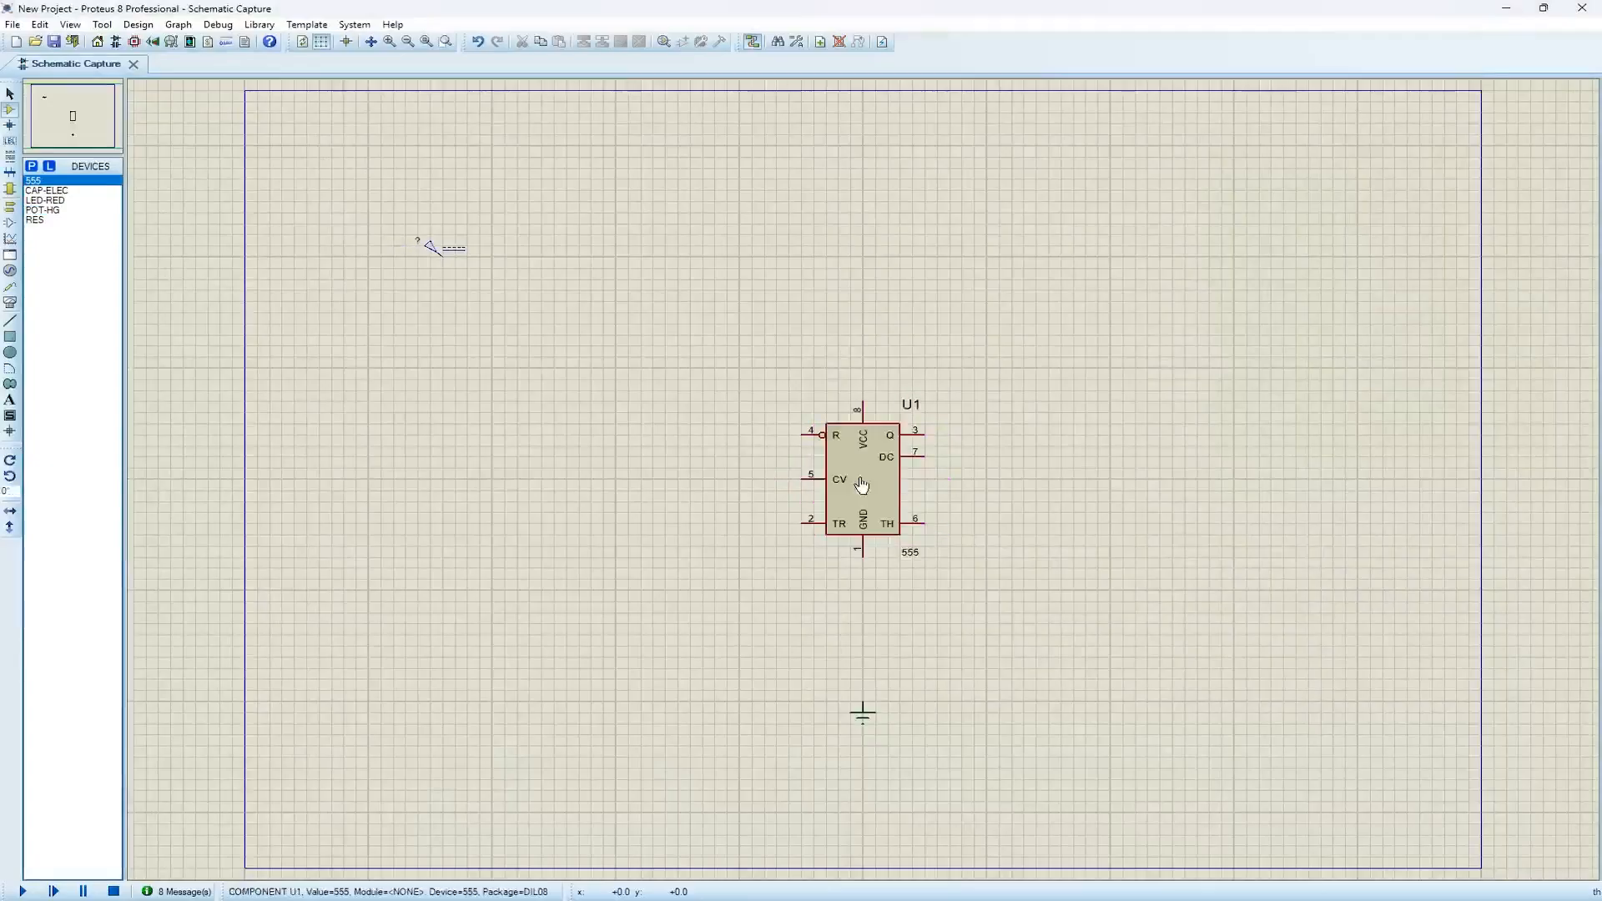
Wire the 555's VCC pin 8 and reset pin 4 to the supply generator line, and GND pin 1 to the ground terminal
{"action": "left_click", "coordinate": [863, 398]}
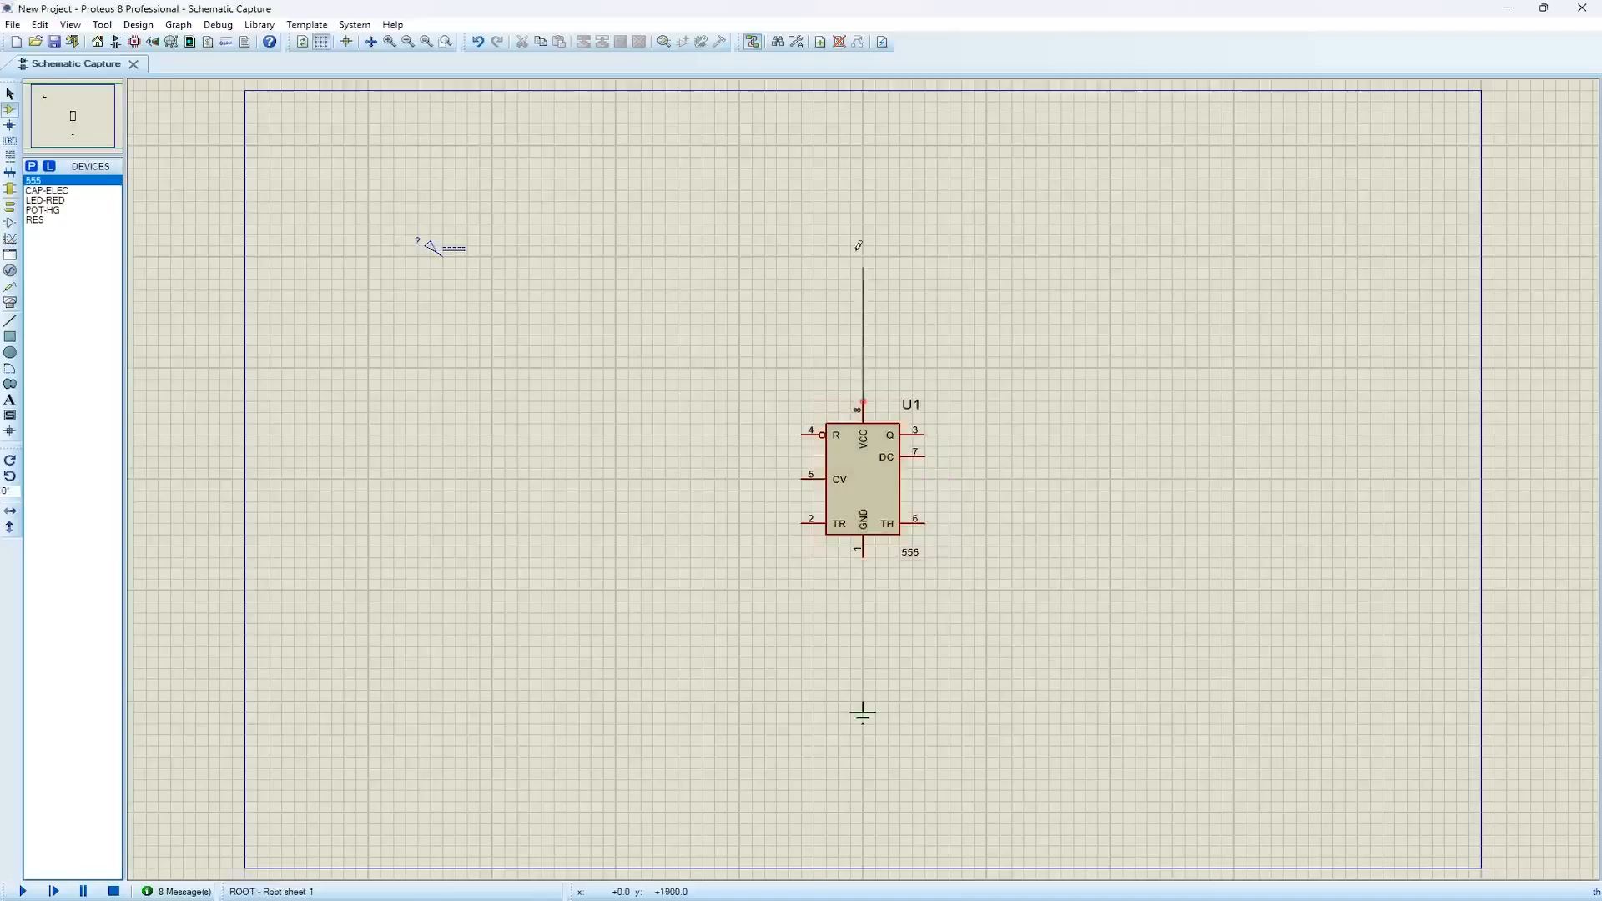
{"action": "left_click", "coordinate": [442, 248]}
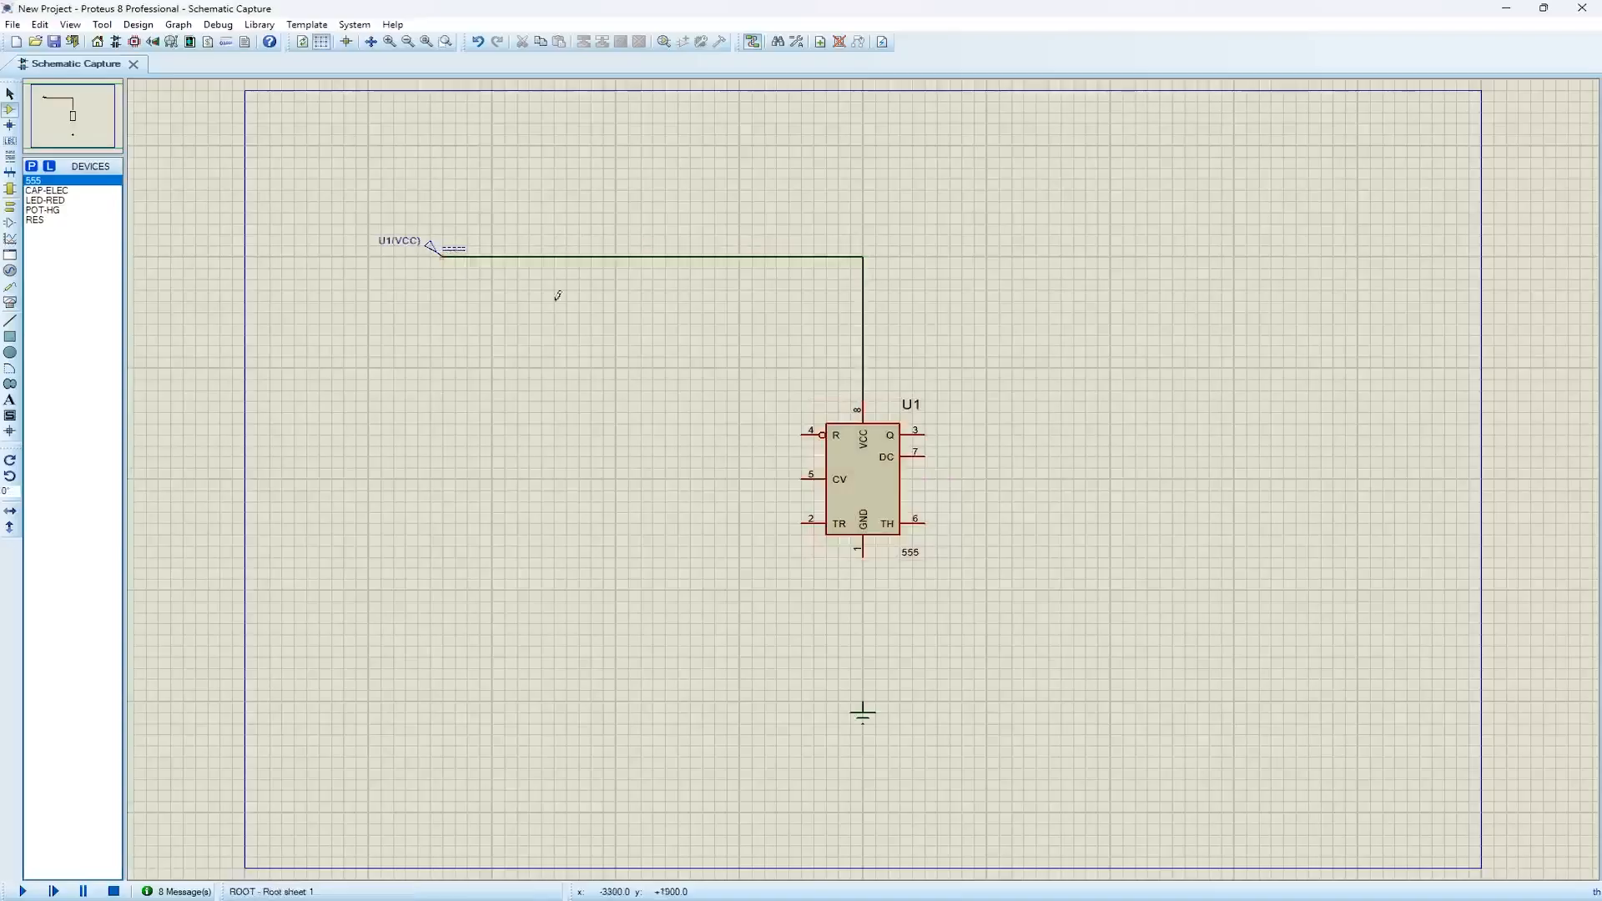
{"action": "left_click", "coordinate": [863, 555]}
{"action": "left_click", "coordinate": [866, 699]}
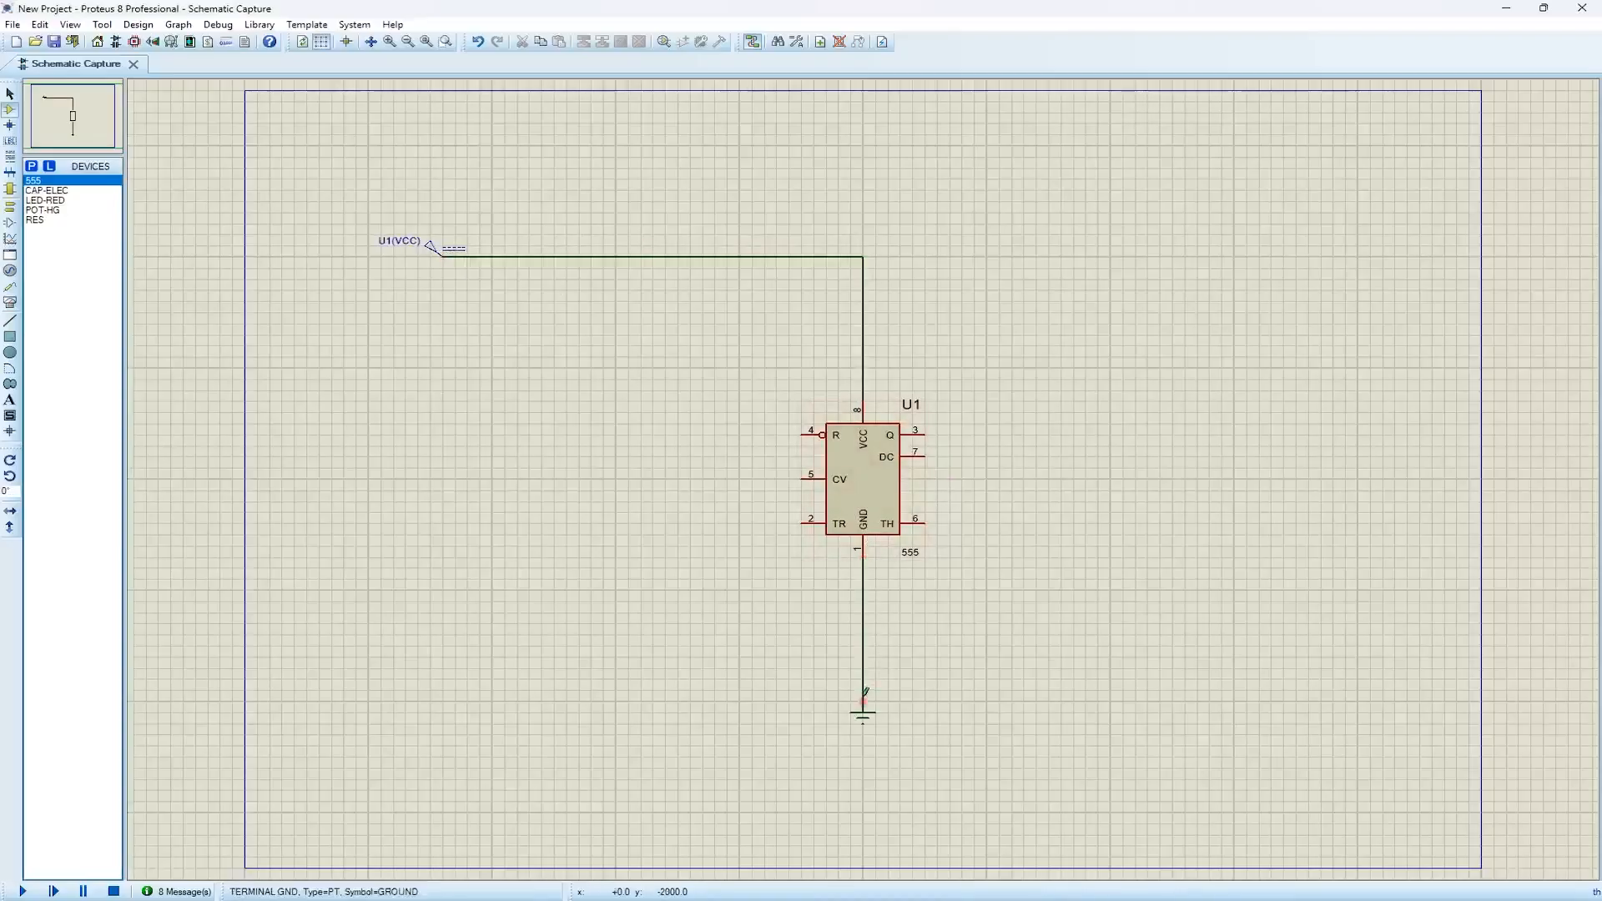
{"action": "left_click", "coordinate": [803, 434]}
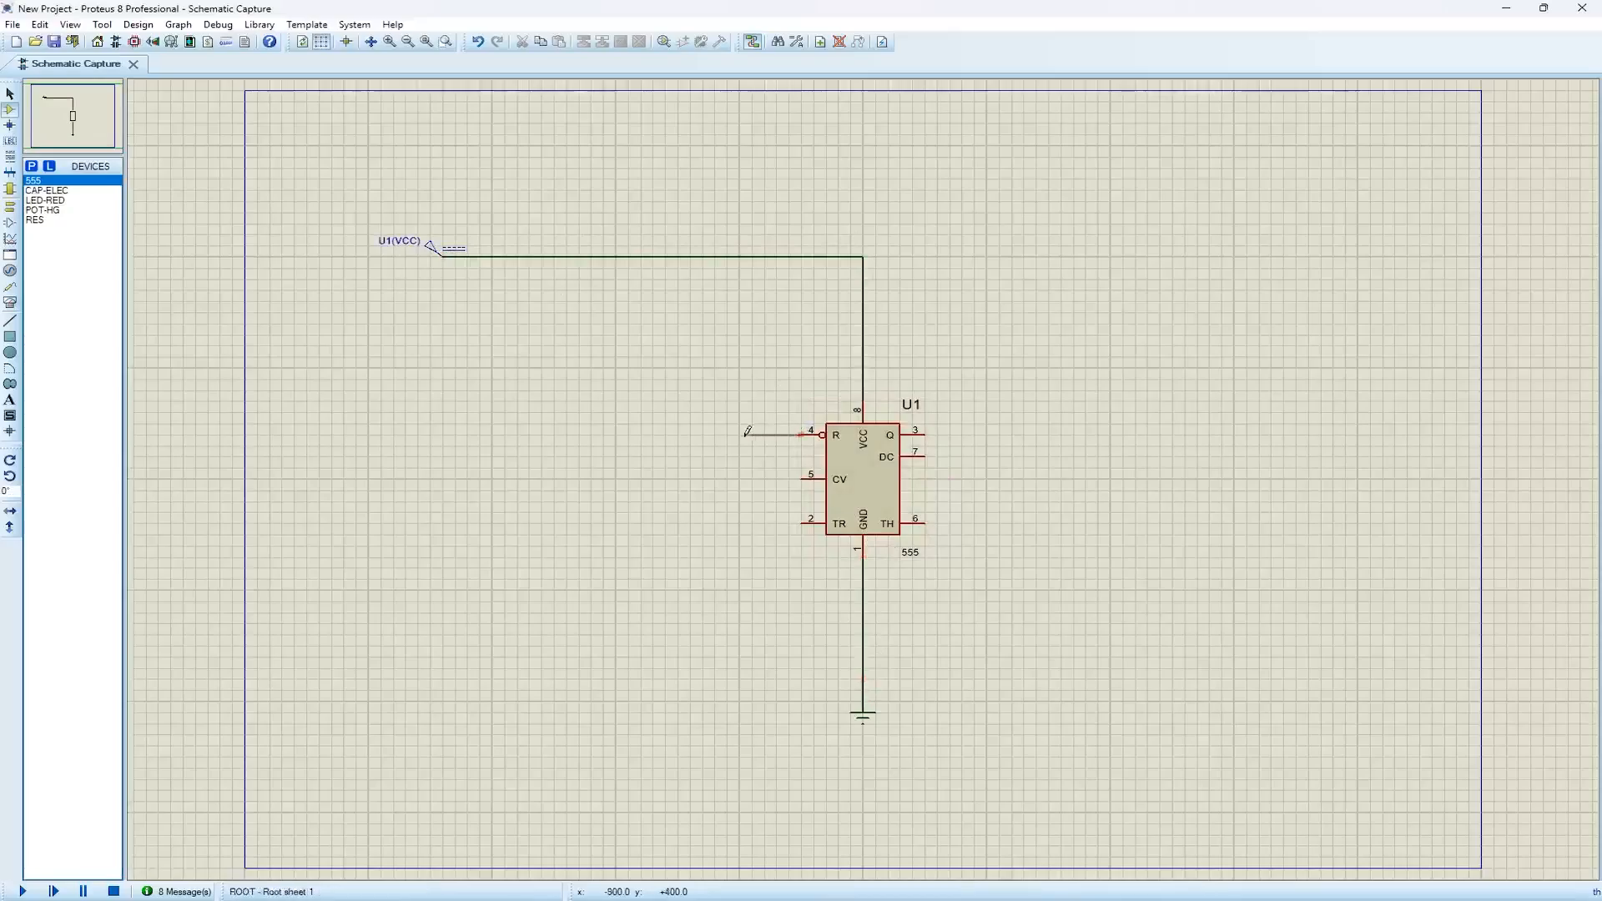
{"action": "left_click", "coordinate": [739, 256]}
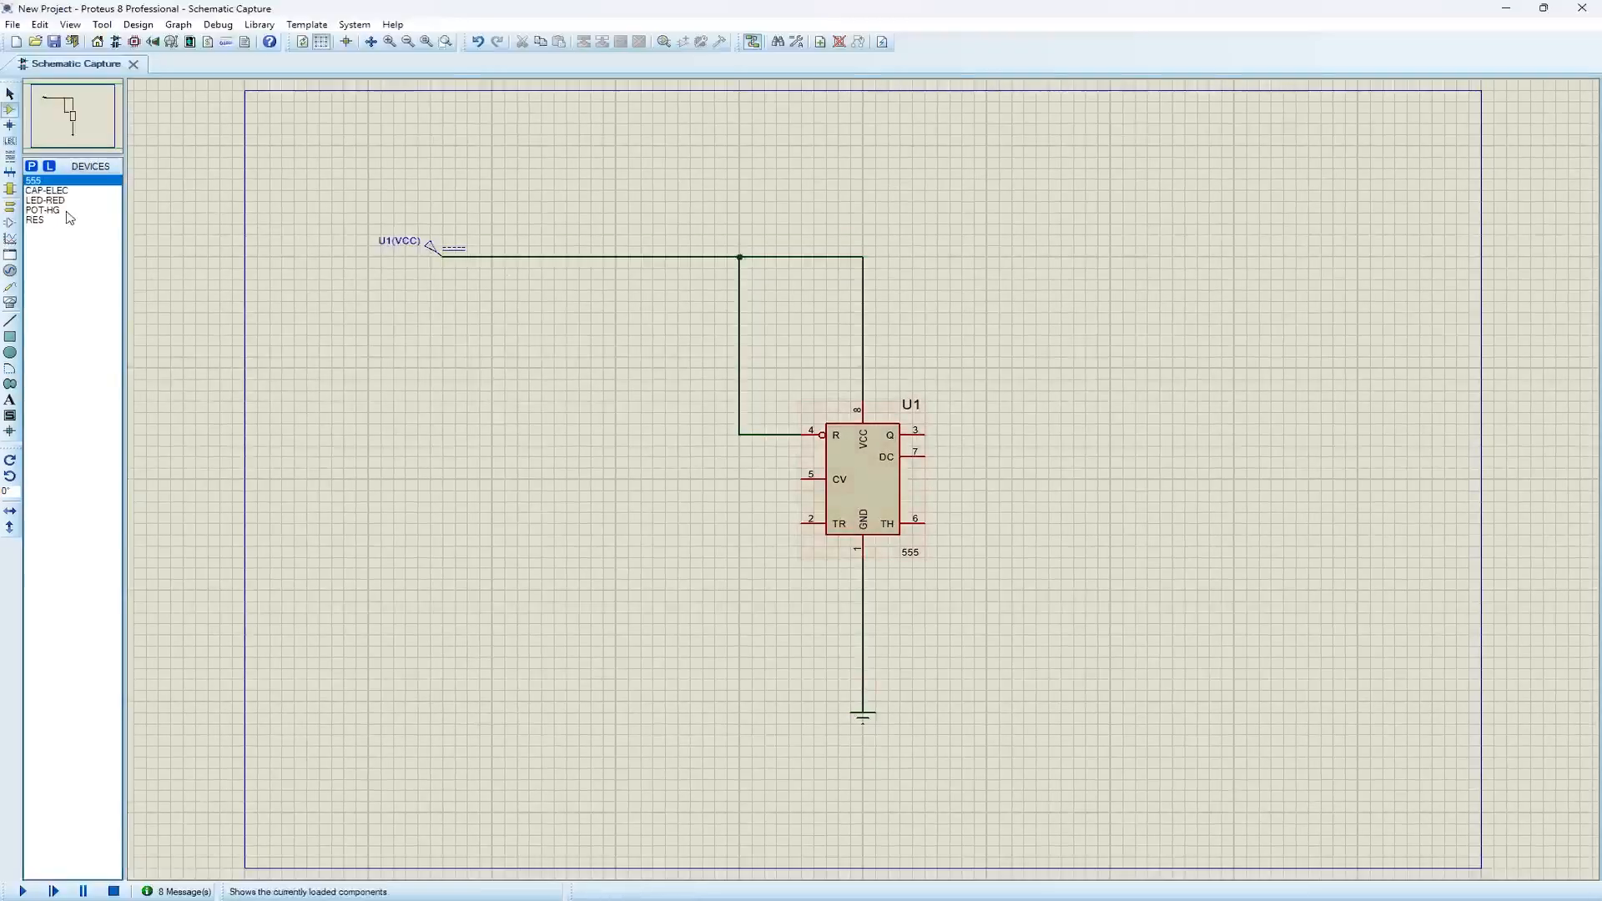
Place a vertical RES resistor above and to the right of the 555 and set its value to 1k
{"action": "left_click", "coordinate": [35, 220]}
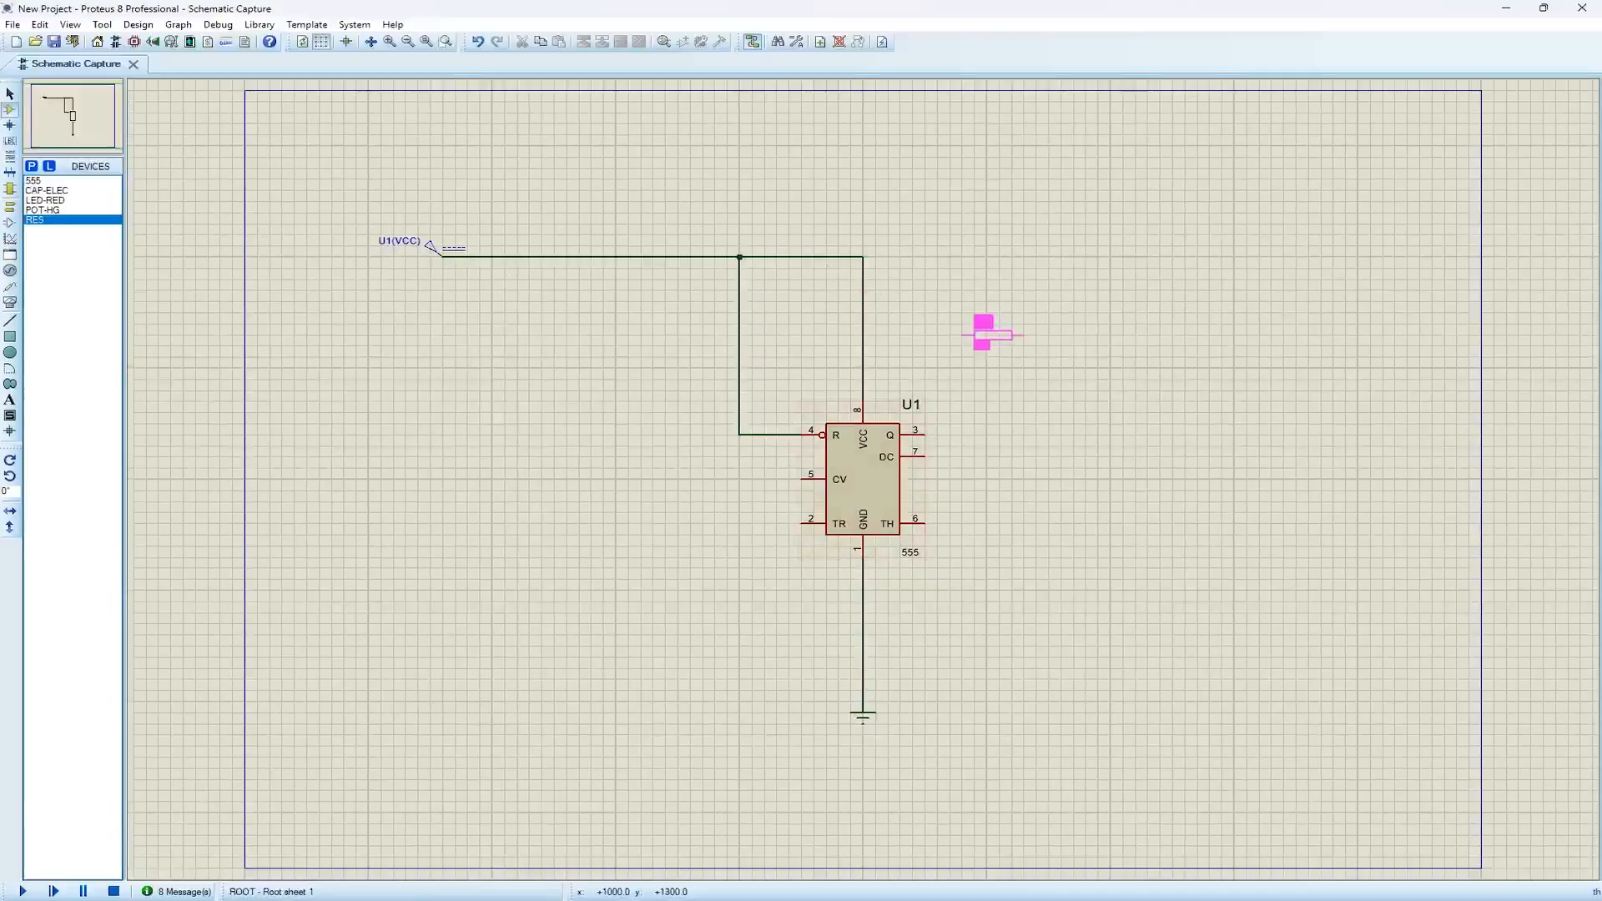
{"action": "key", "text": "KP_Add"}
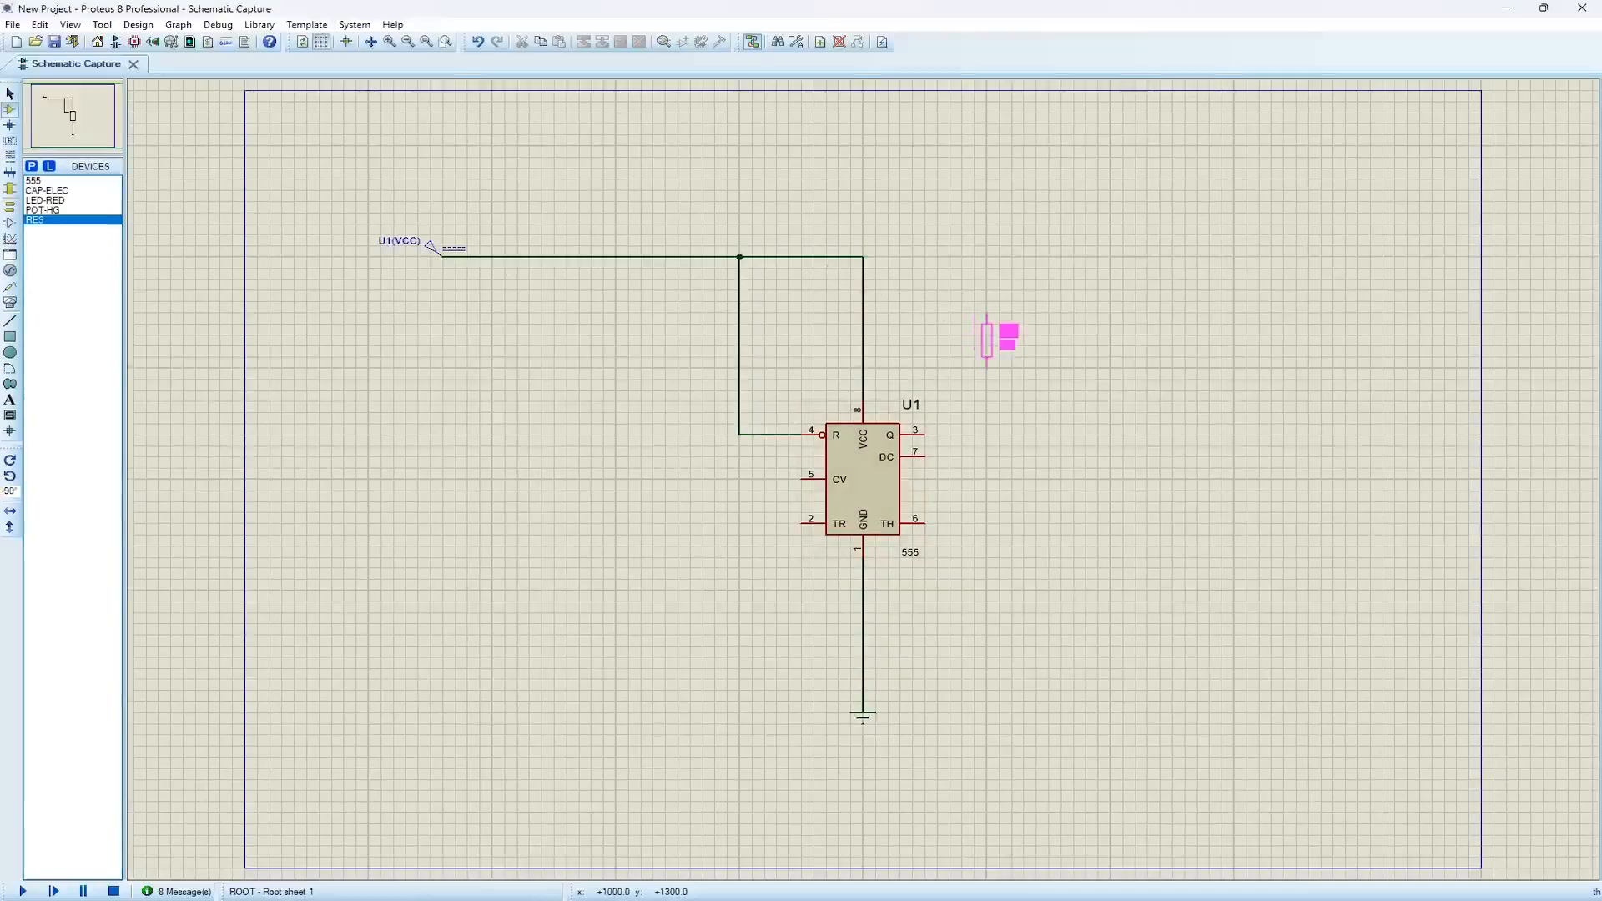
{"action": "left_click", "coordinate": [988, 339]}
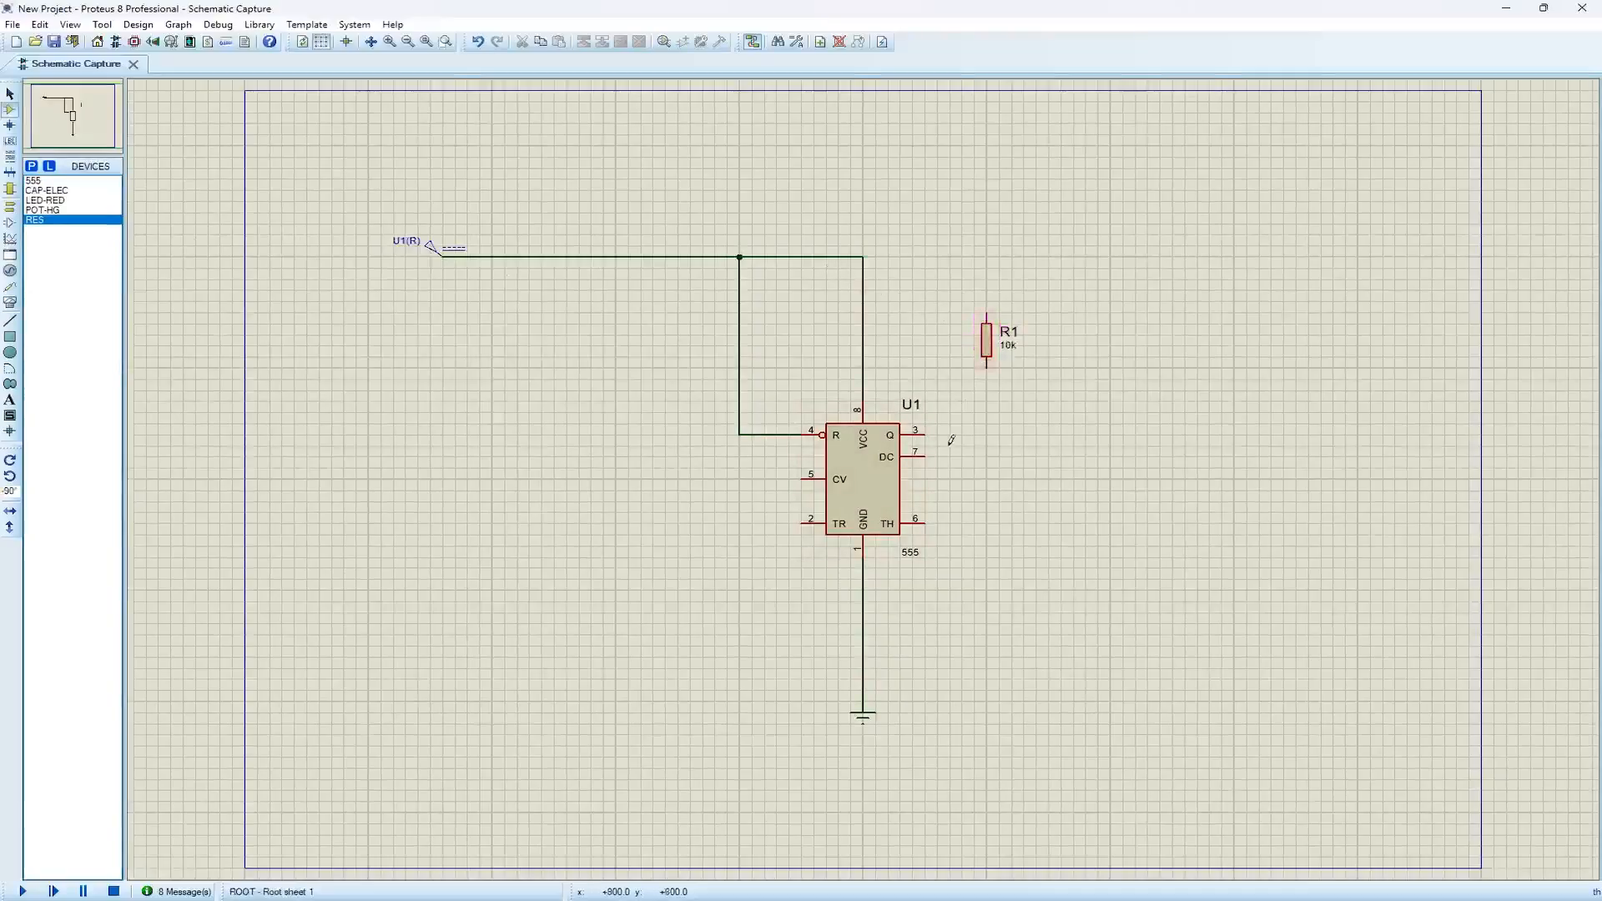
{"action": "double_click", "coordinate": [1008, 345]}
{"action": "left_click", "coordinate": [719, 331]}
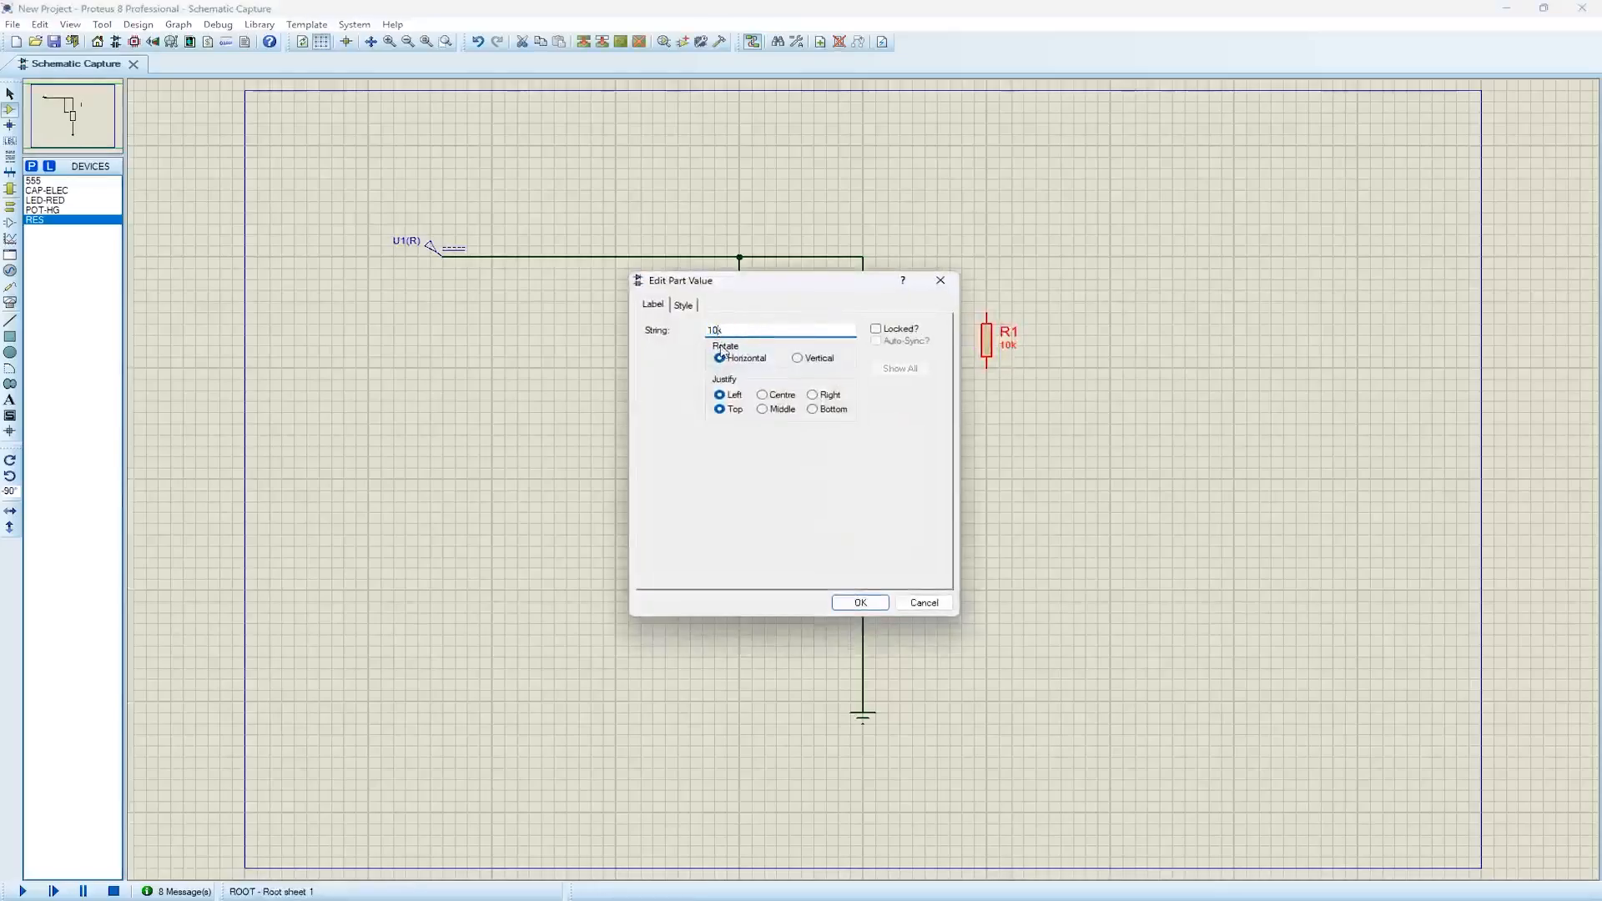
{"action": "key", "text": "BackSpace"}
{"action": "left_click", "coordinate": [860, 603]}
Wire resistor R1 between the 555's discharge pin 7 and the supply line at the VCC corner
{"action": "left_click", "coordinate": [924, 455]}
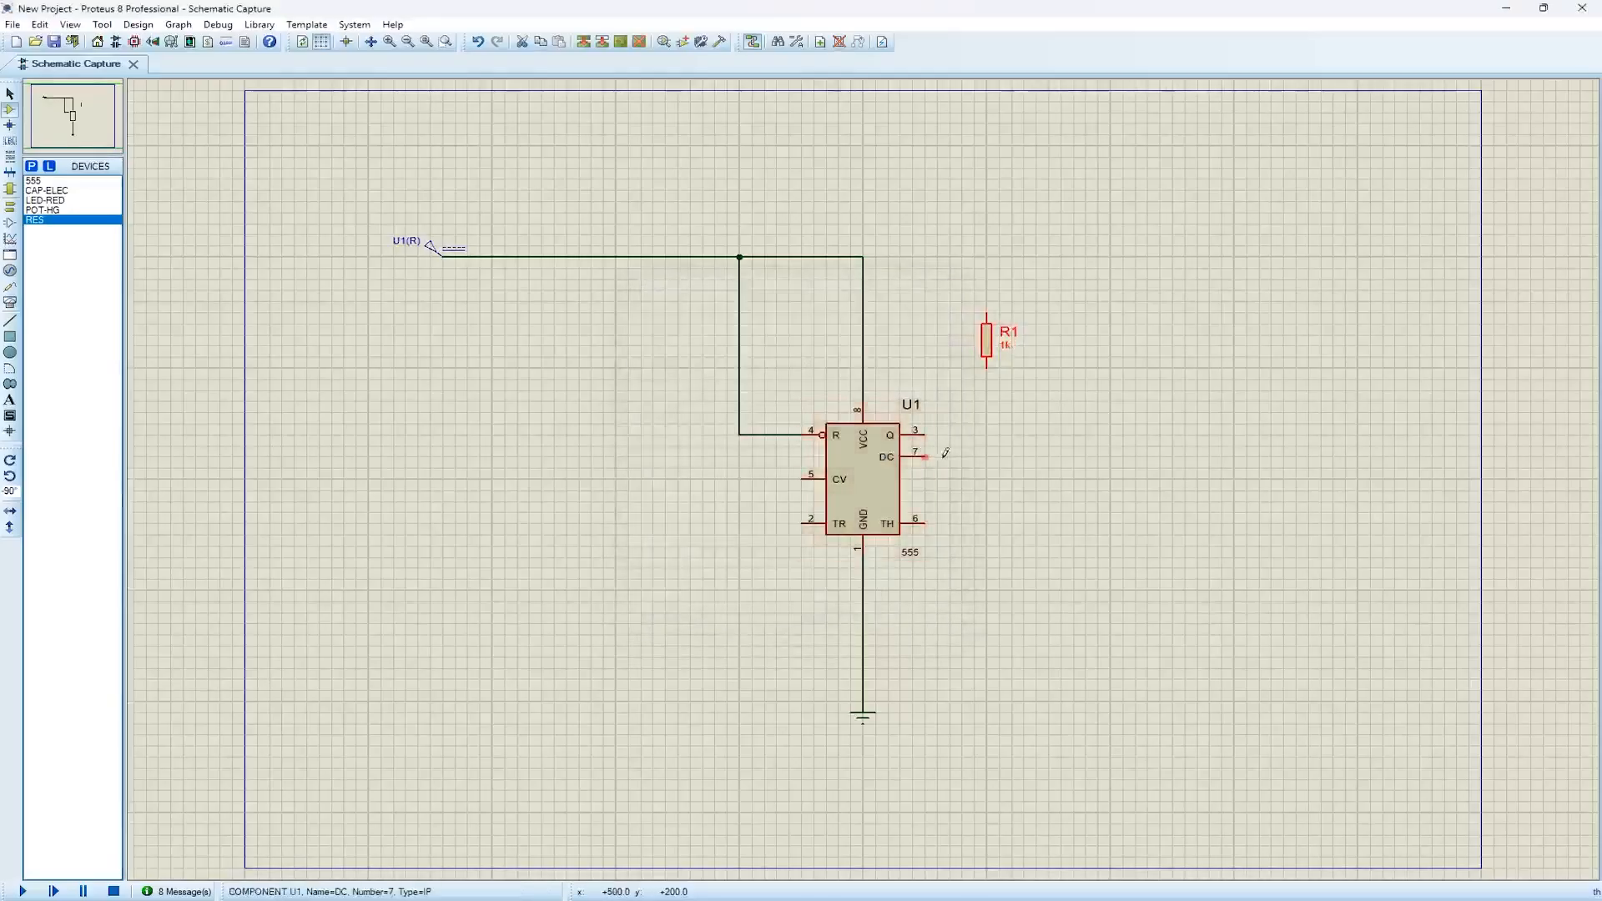
{"action": "left_click", "coordinate": [988, 369]}
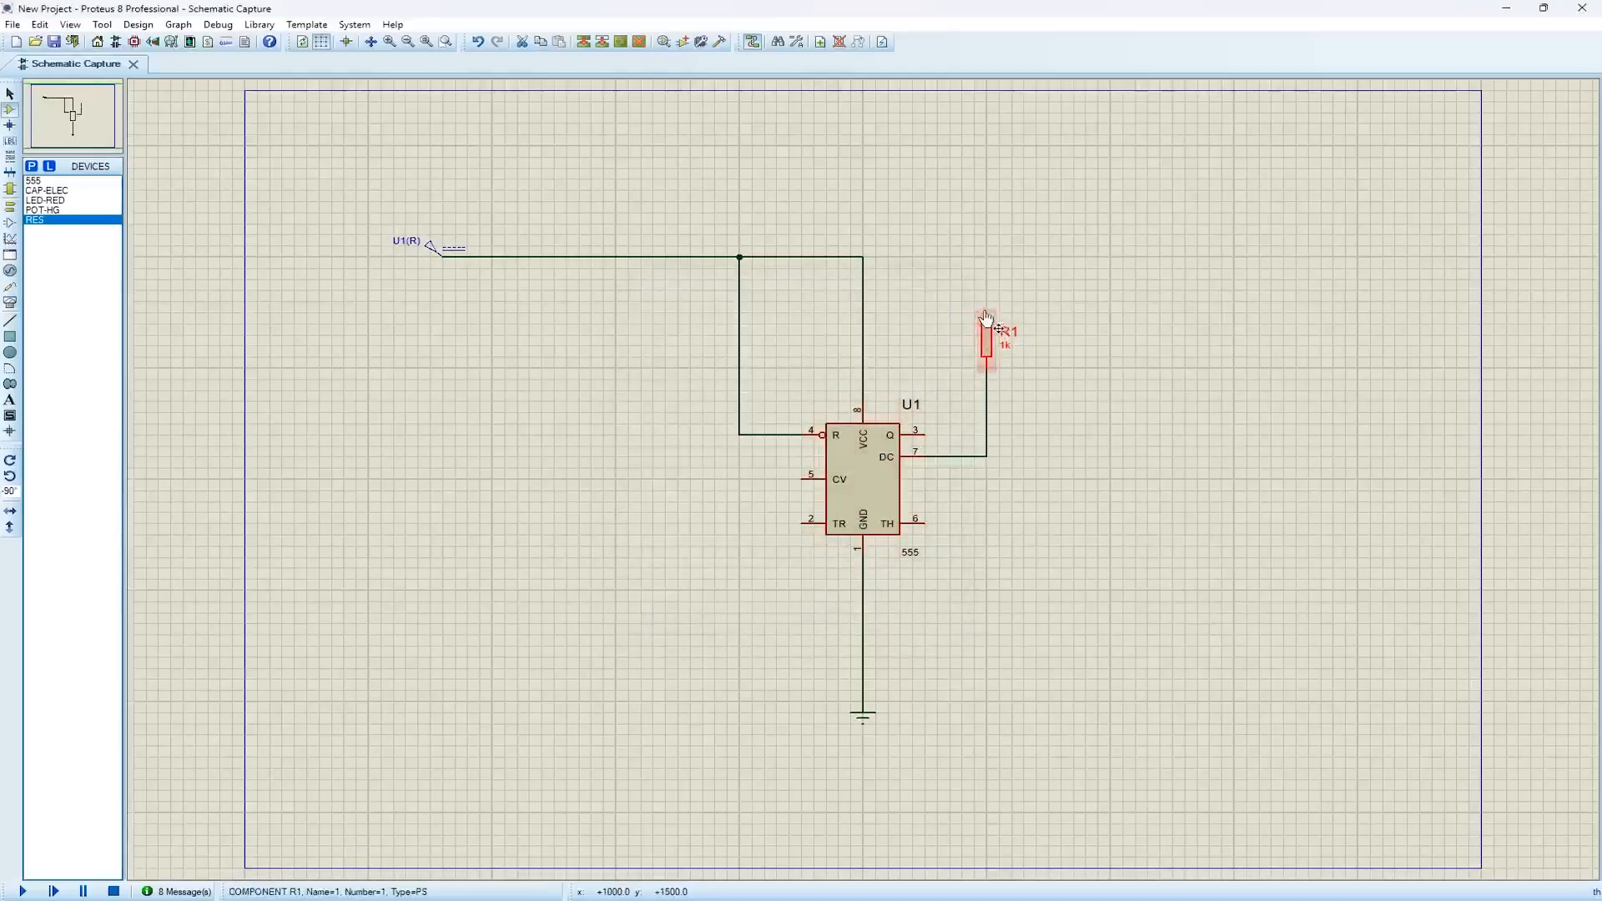
{"action": "left_click", "coordinate": [863, 257]}
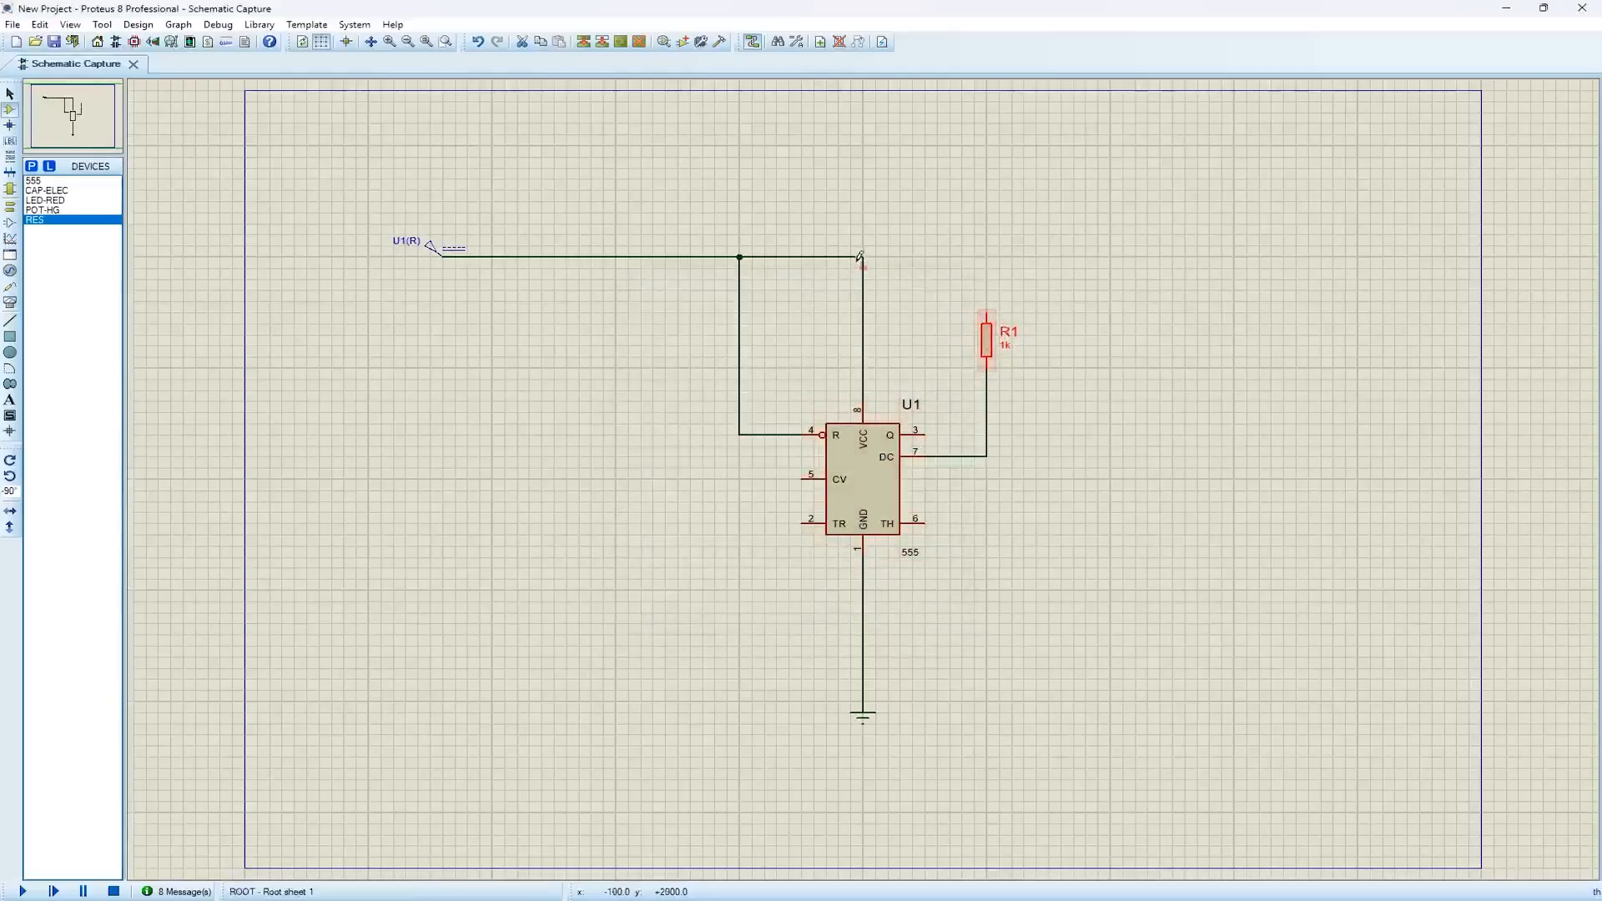
{"action": "left_click", "coordinate": [991, 311]}
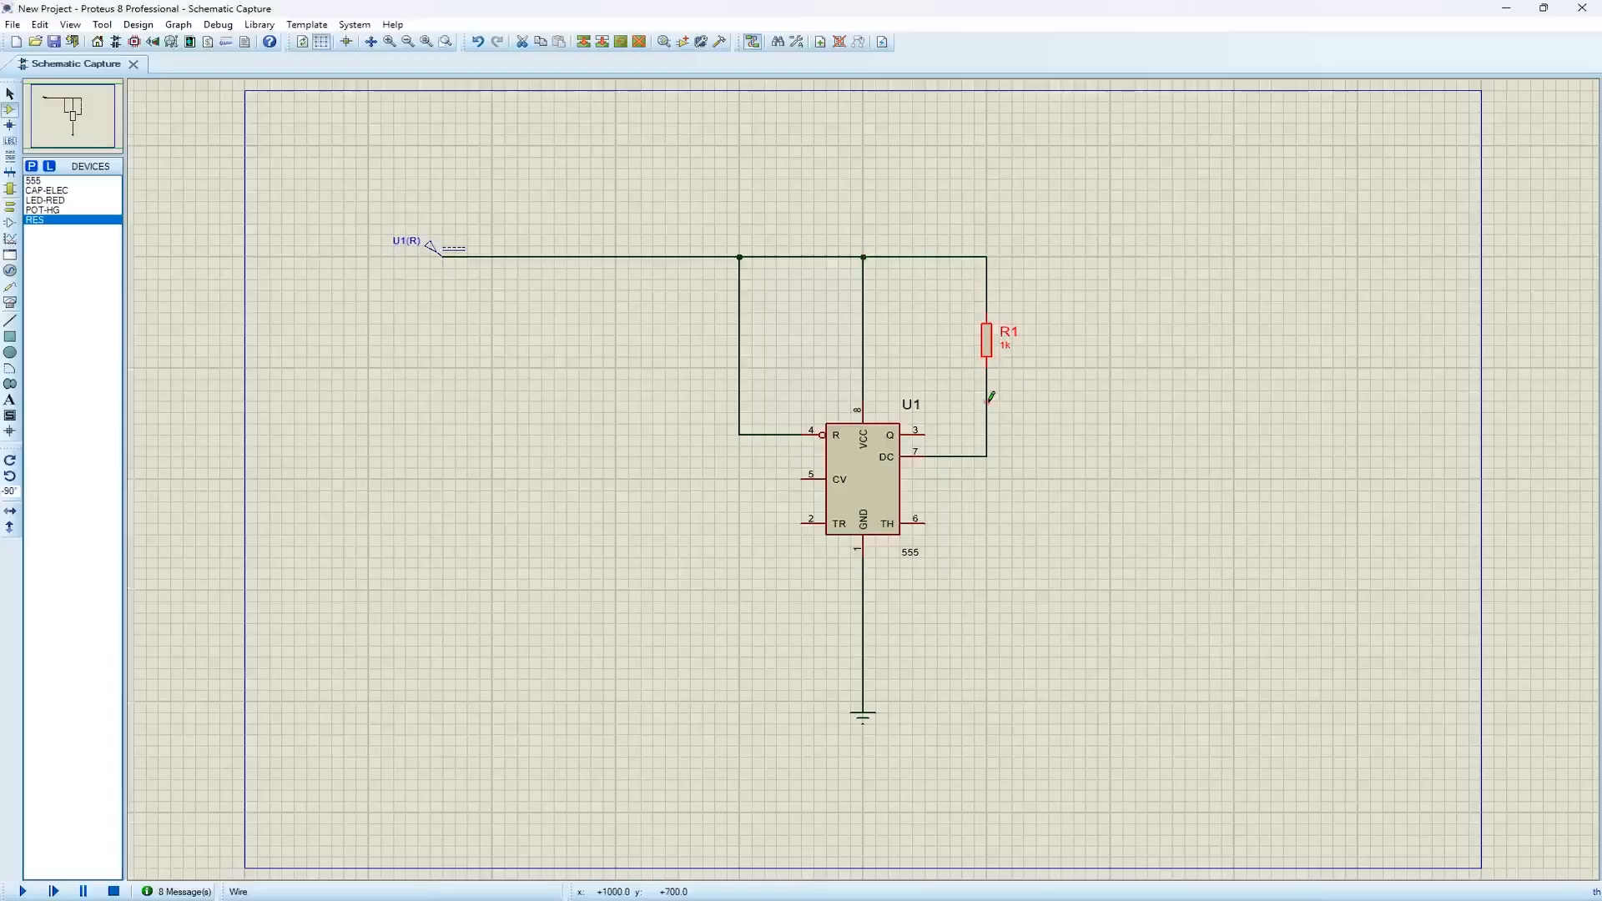
Place a POT-HG potentiometer rotated 180° directly below R1, with its wiper facing the 555's threshold pin
{"action": "left_click", "coordinate": [46, 210]}
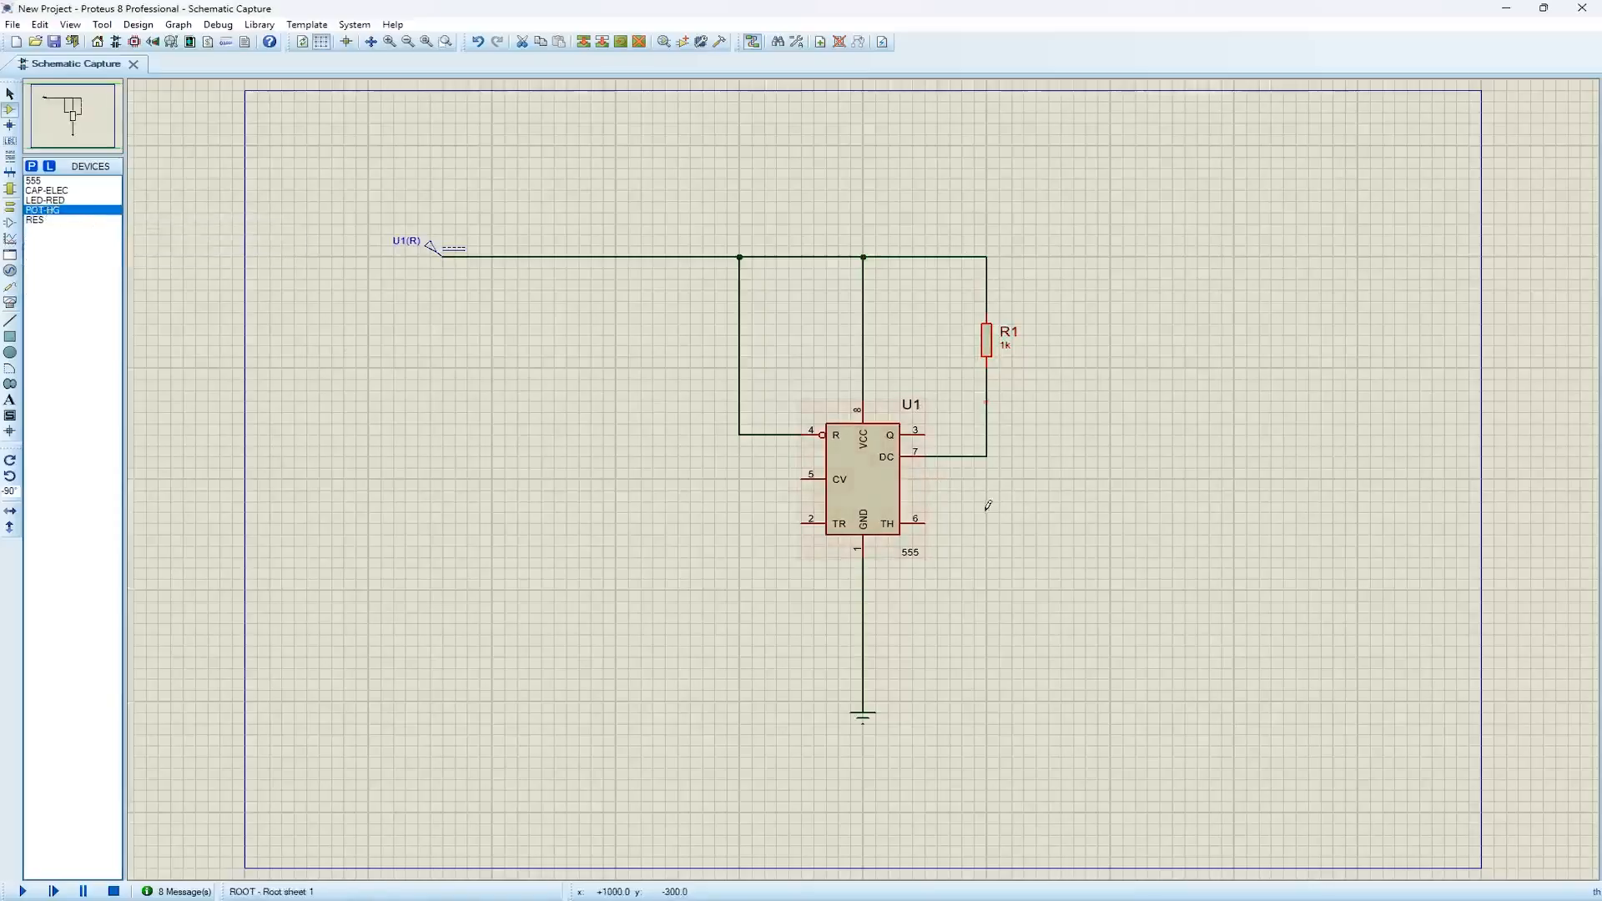
{"action": "key", "text": "KP_Subtract"}
{"action": "key", "text": "KP_Subtract"}
{"action": "key", "text": "KP_Subtract"}
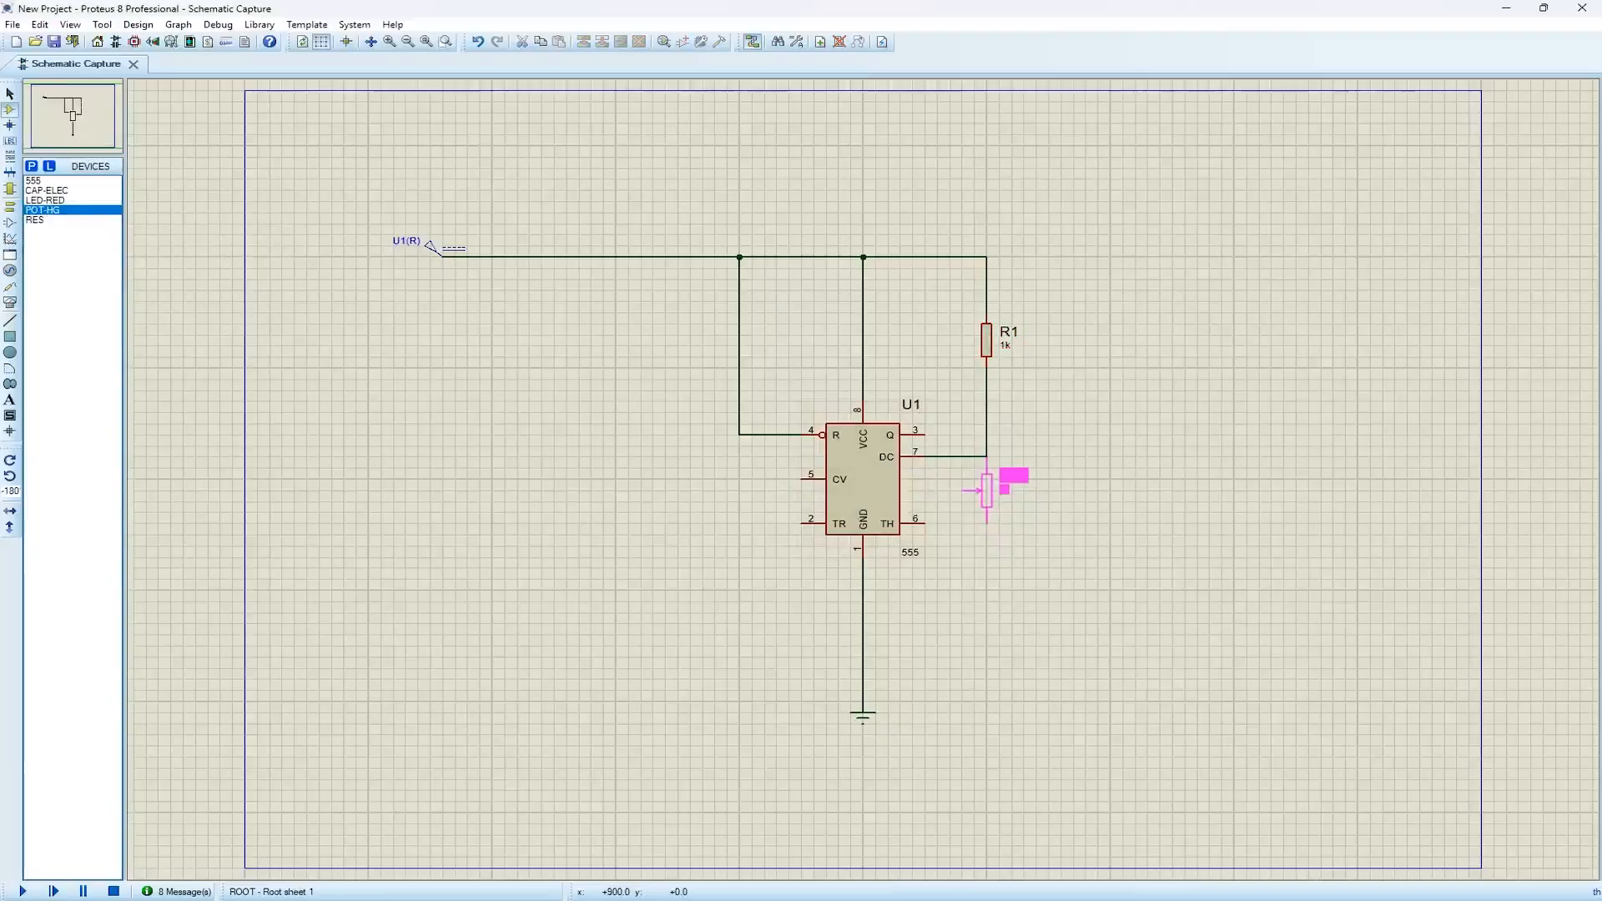
{"action": "left_click", "coordinate": [987, 525]}
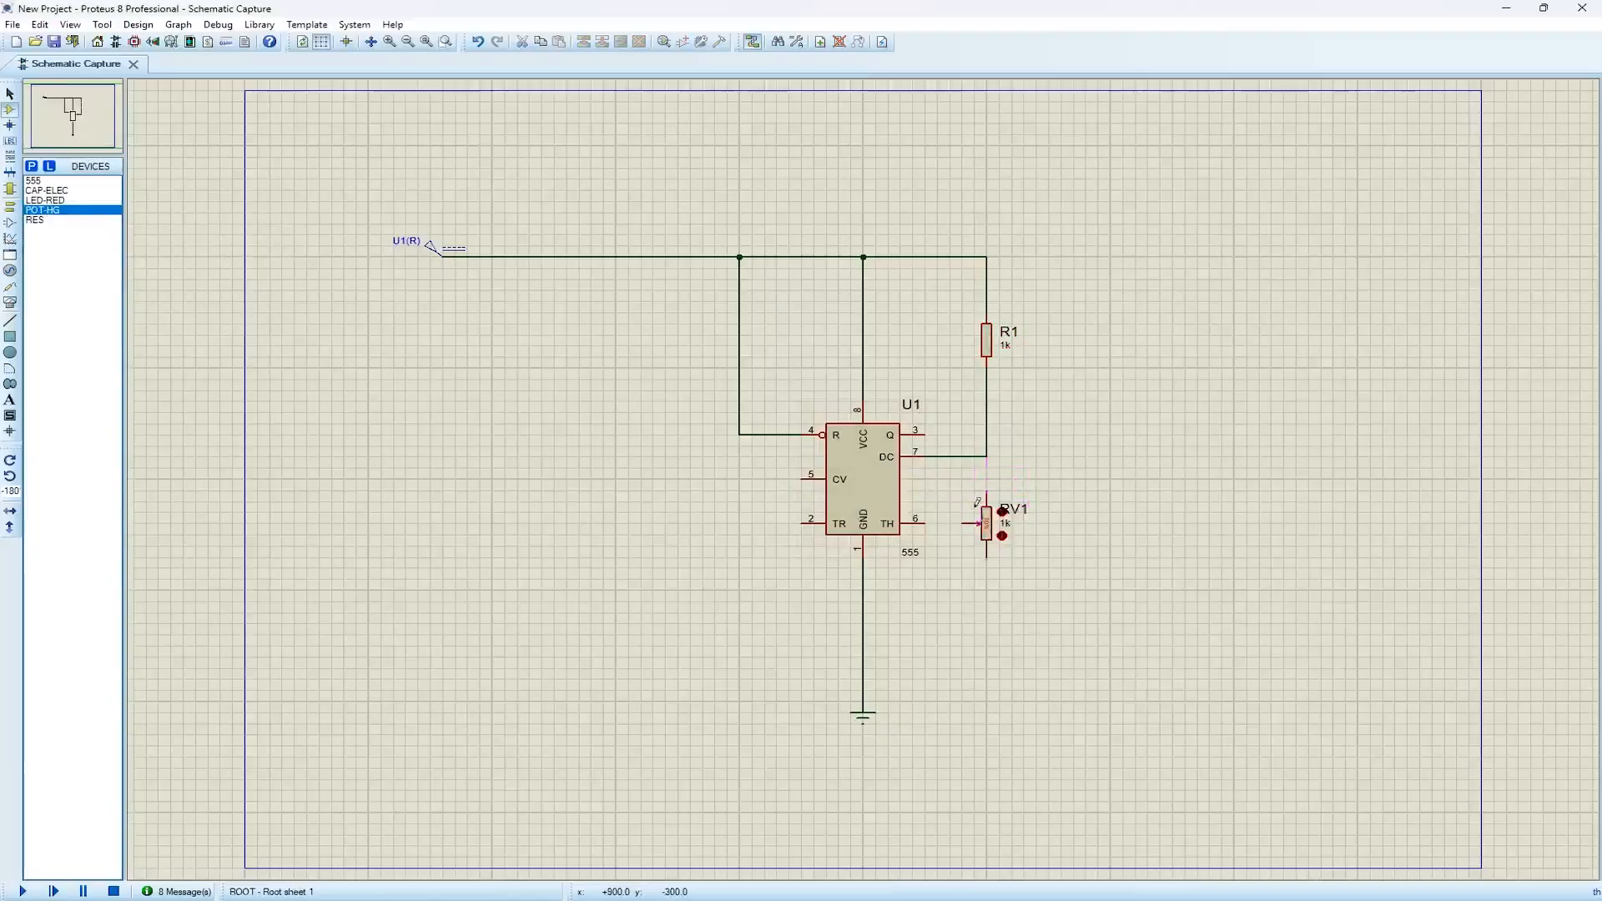
Wire the potentiometer's upper end to the R1 and pin 7 corner, and its wiper to threshold pin 6
{"action": "left_click", "coordinate": [986, 458]}
{"action": "left_click", "coordinate": [986, 494]}
{"action": "left_click", "coordinate": [966, 523]}
{"action": "left_click", "coordinate": [924, 524]}
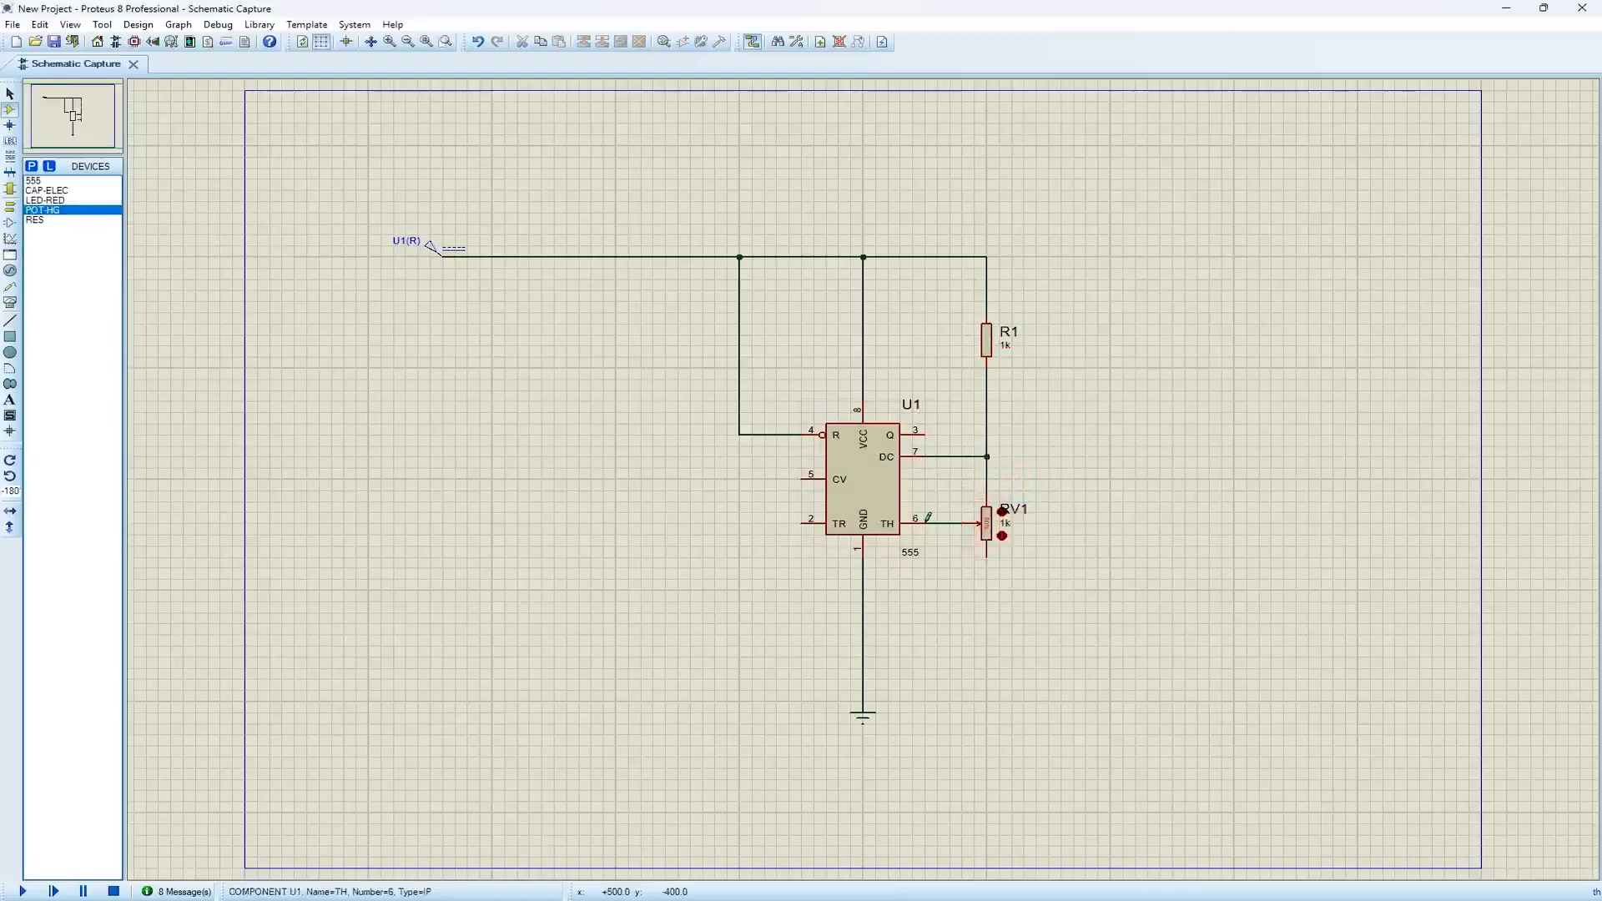
Move the RV1 label slightly upward and set the potentiometer's value to 10k
{"action": "left_click", "coordinate": [1014, 503]}
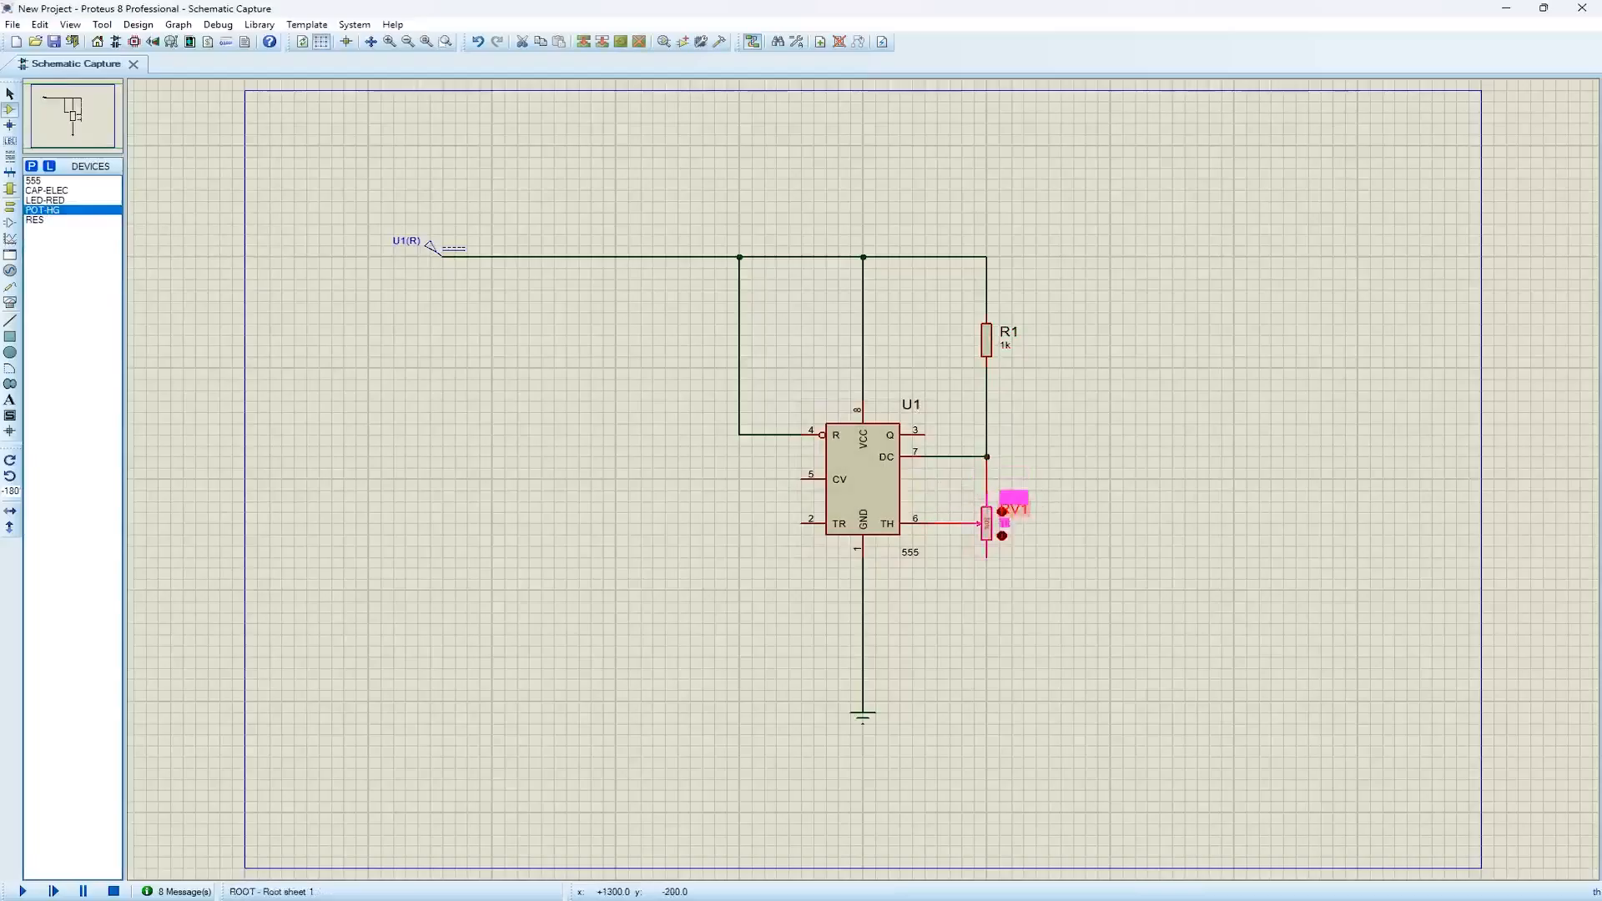
{"action": "left_click", "coordinate": [1005, 525]}
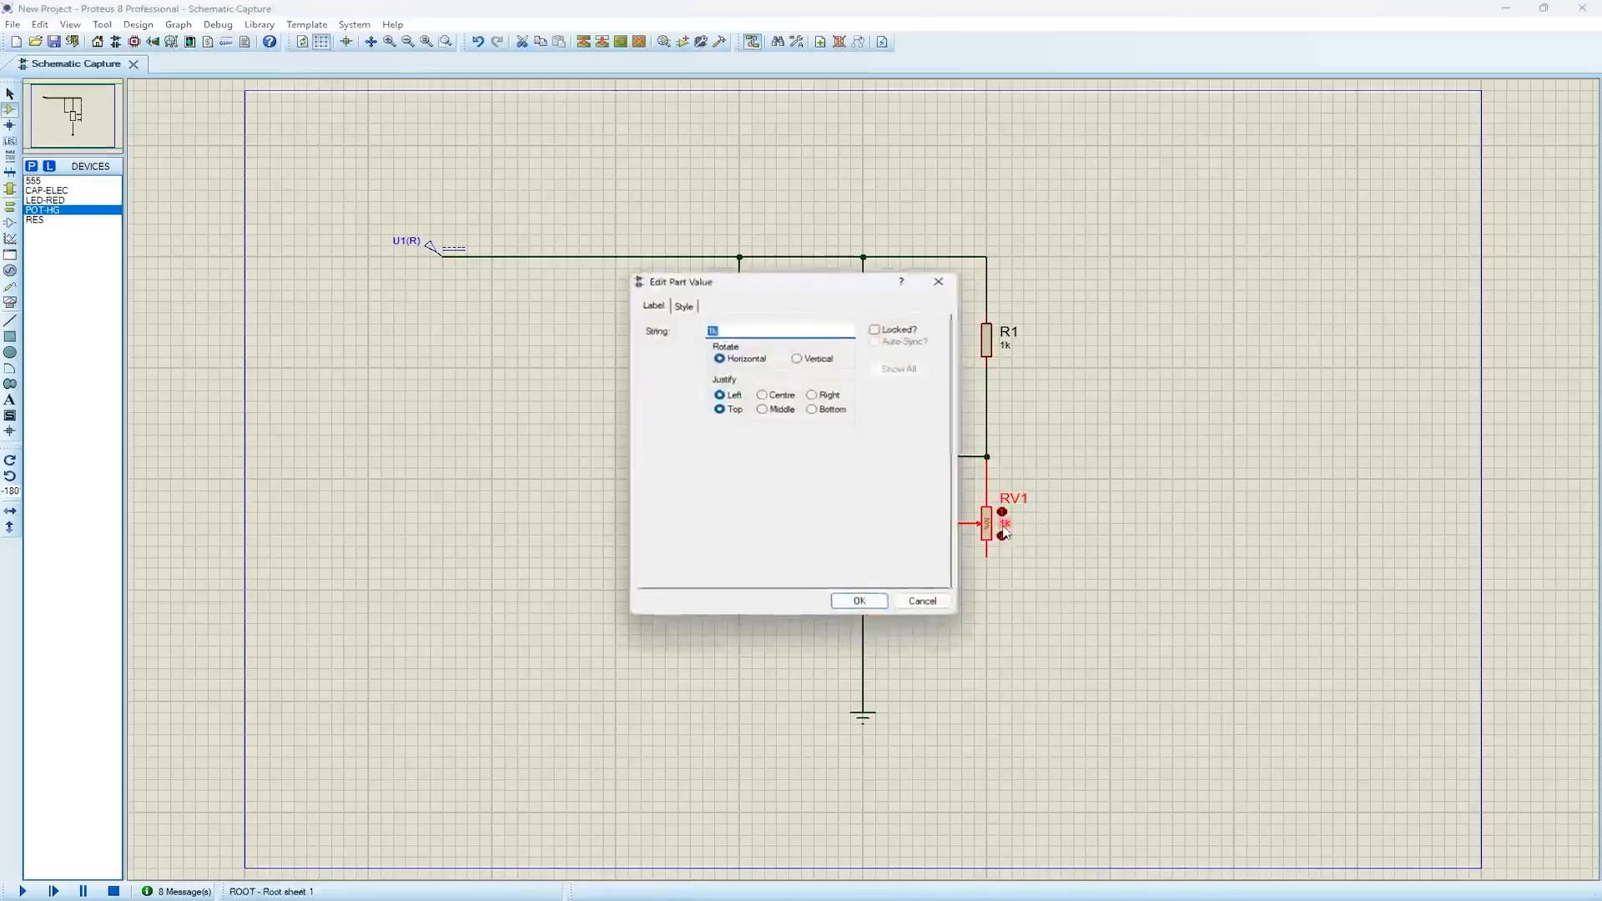
{"action": "left_click", "coordinate": [713, 330]}
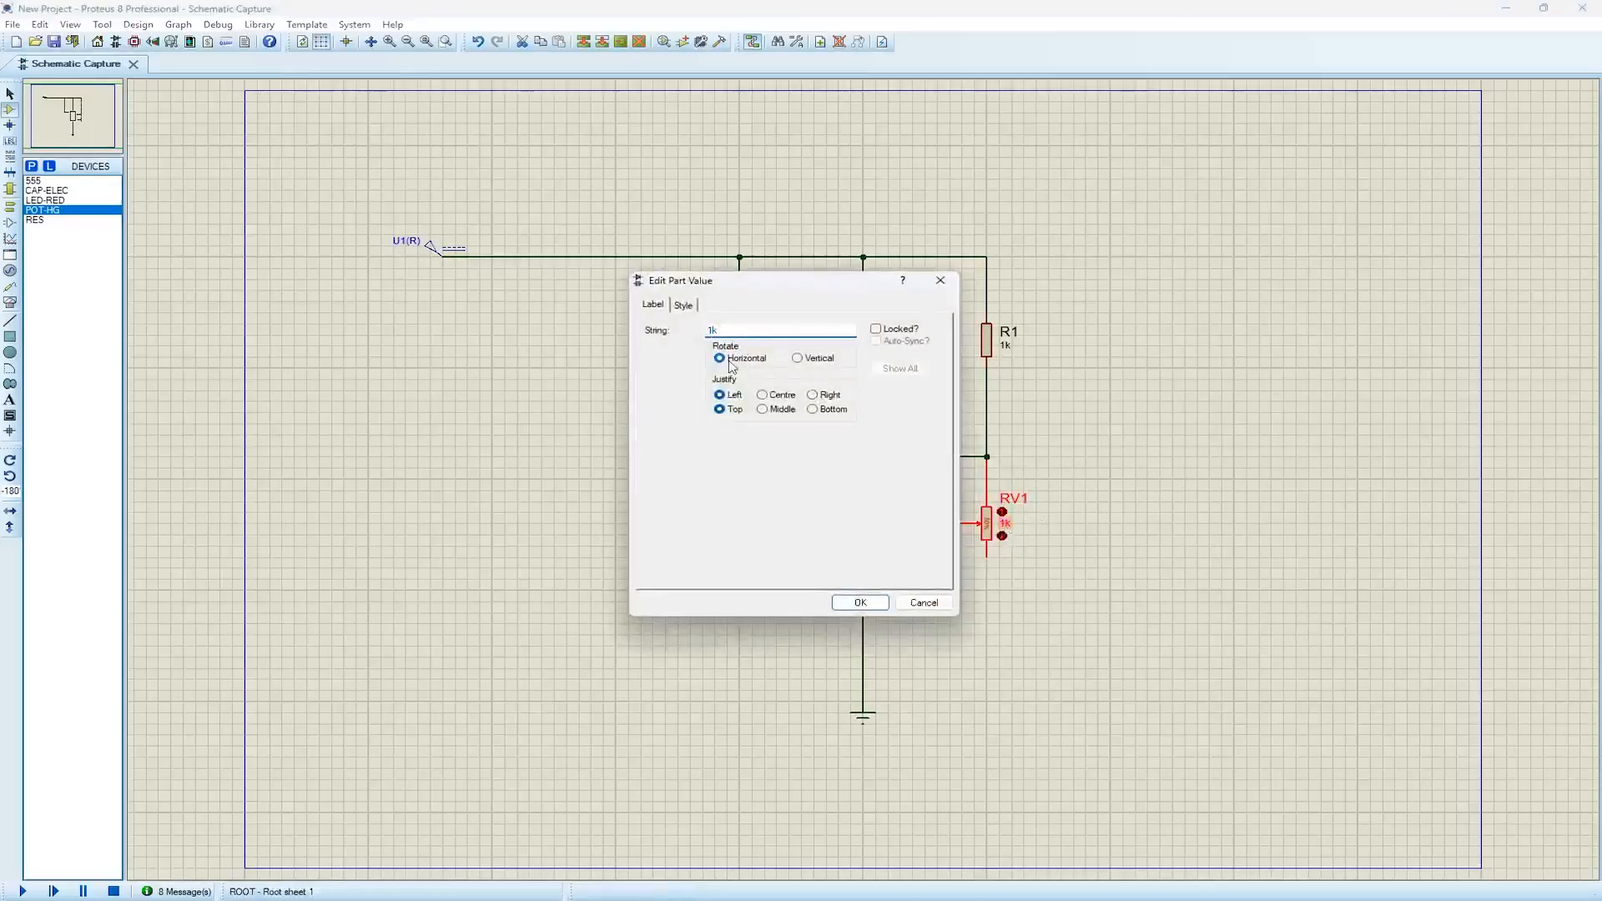
{"action": "type", "text": "0"}
{"action": "left_click", "coordinate": [874, 599]}
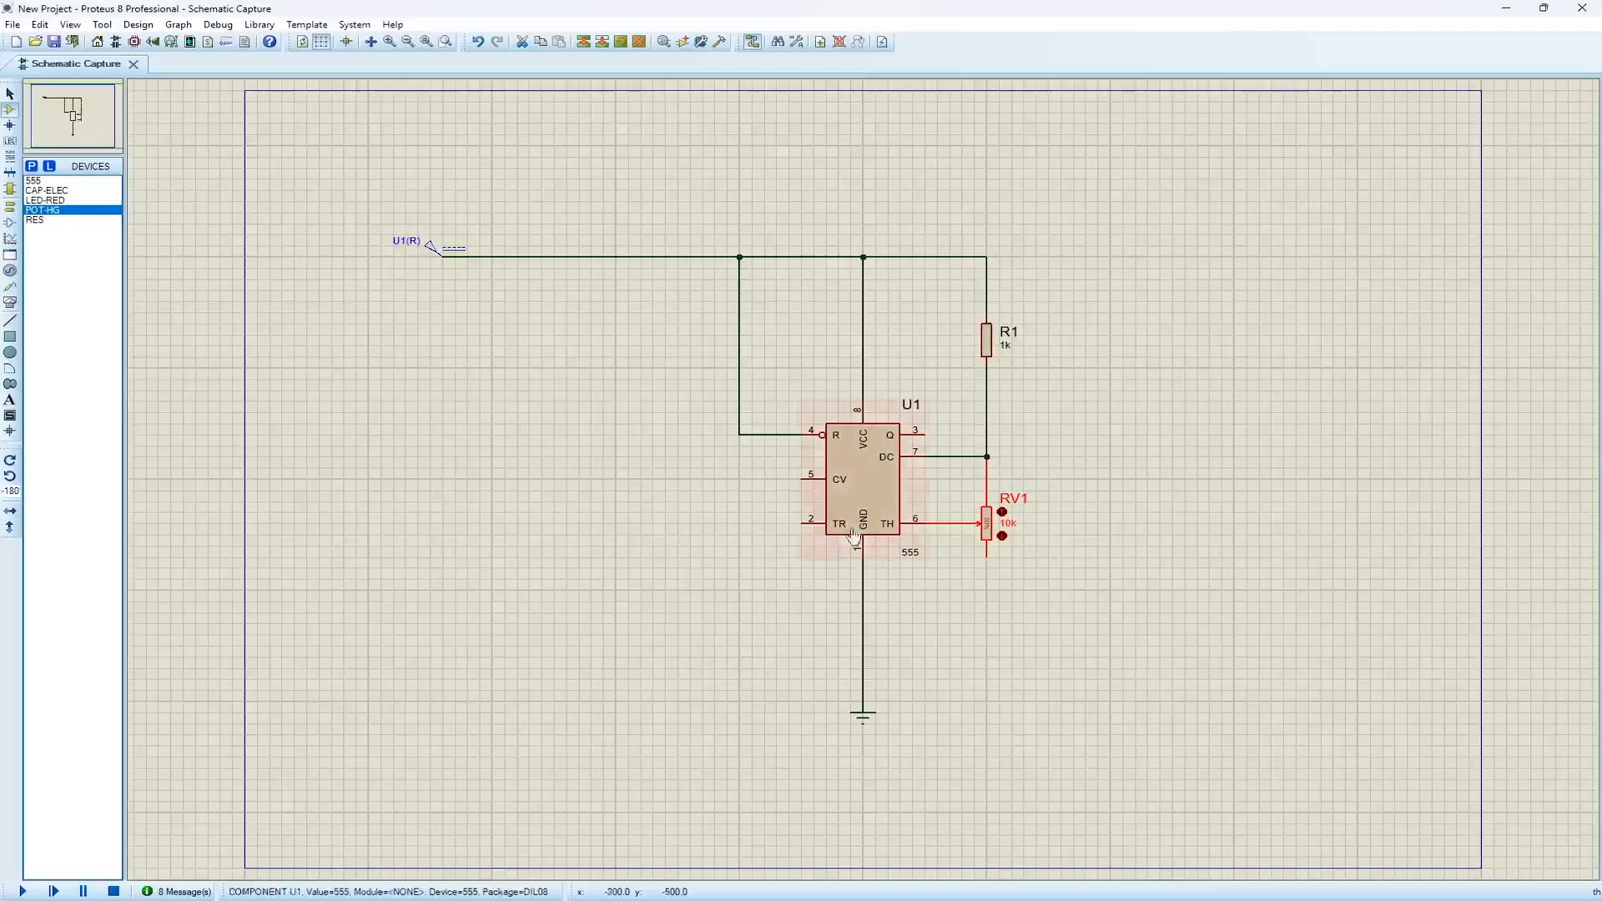
Wire the 555's trigger pin 2 to threshold pin 6 beneath the chip, and place a vertical CAP-ELEC capacitor directly below pin 2
{"action": "left_click", "coordinate": [803, 523]}
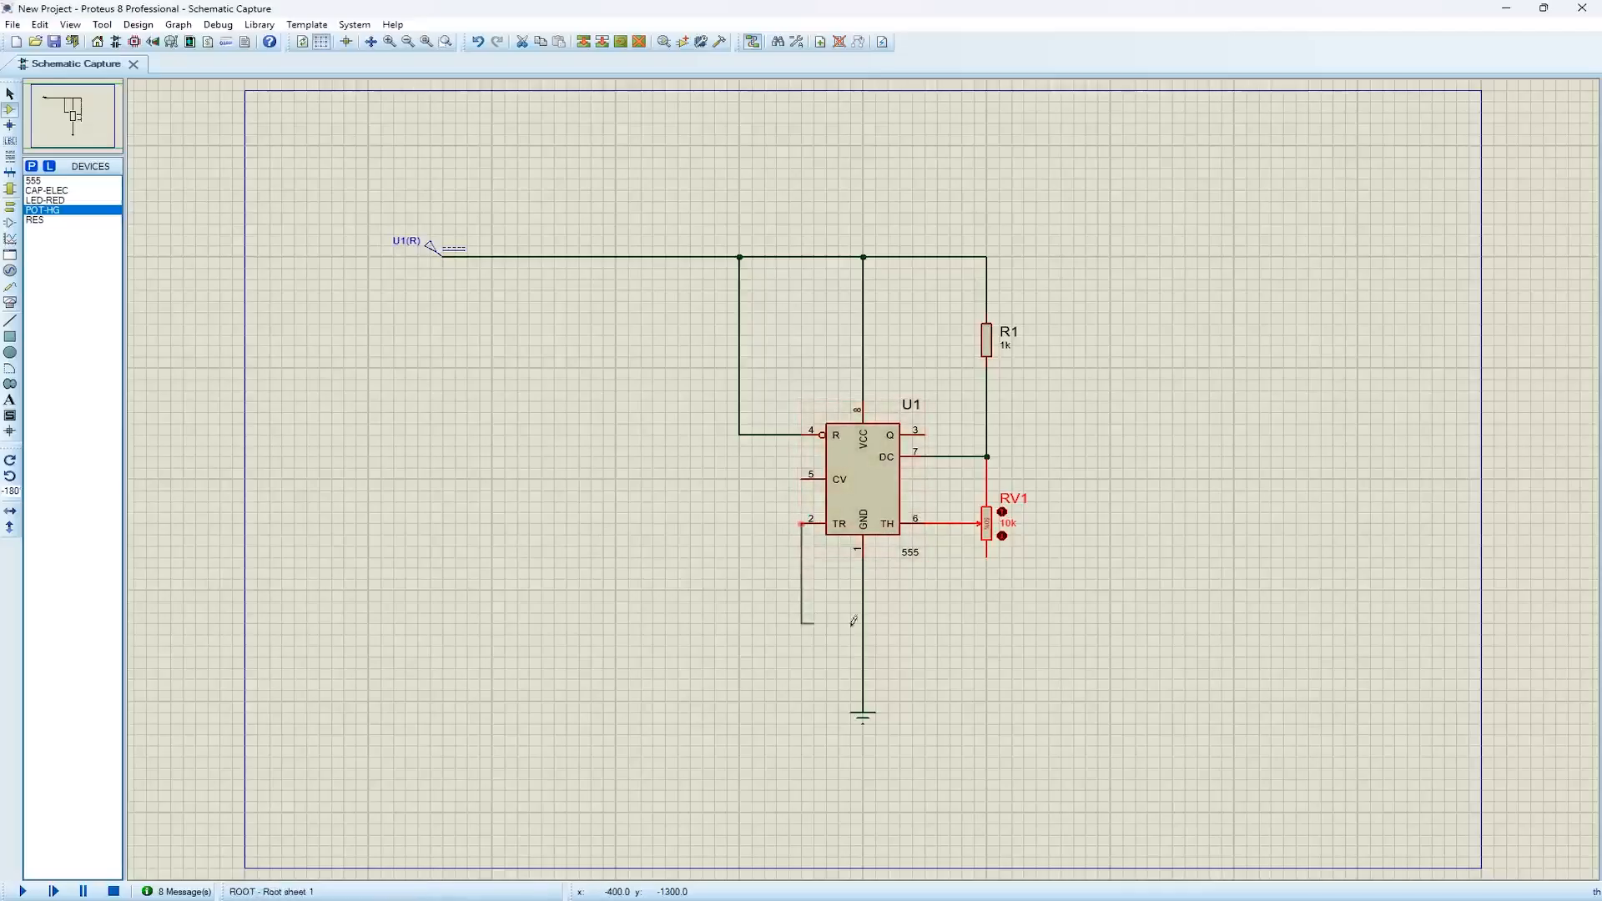
{"action": "left_click", "coordinate": [925, 524]}
{"action": "left_click", "coordinate": [52, 191]}
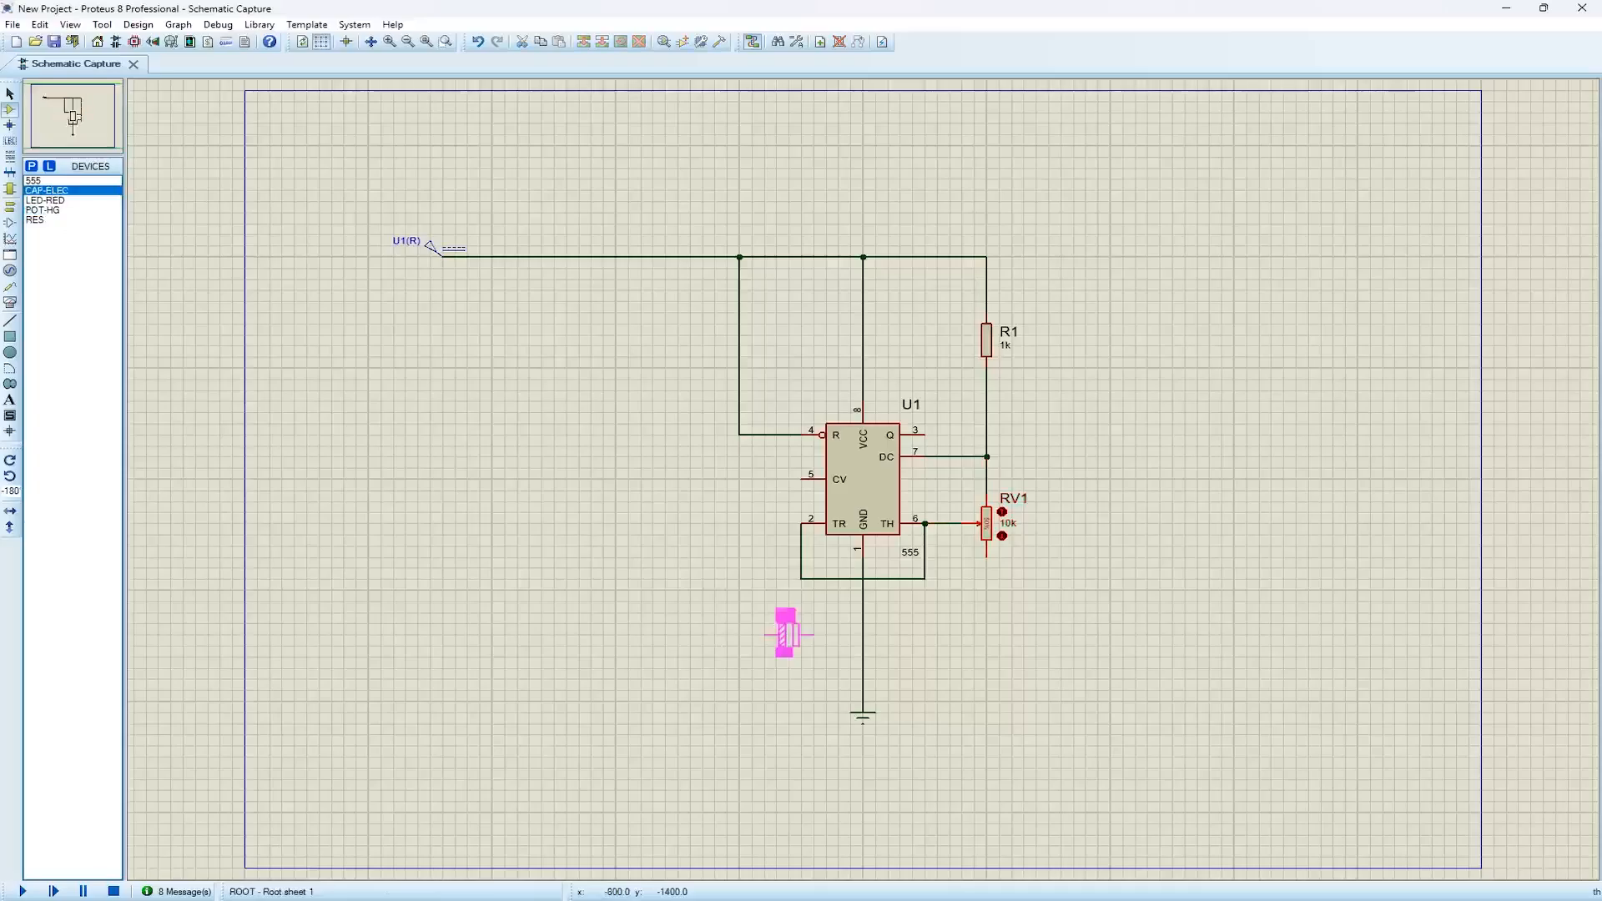
{"action": "key", "text": "KP_Add"}
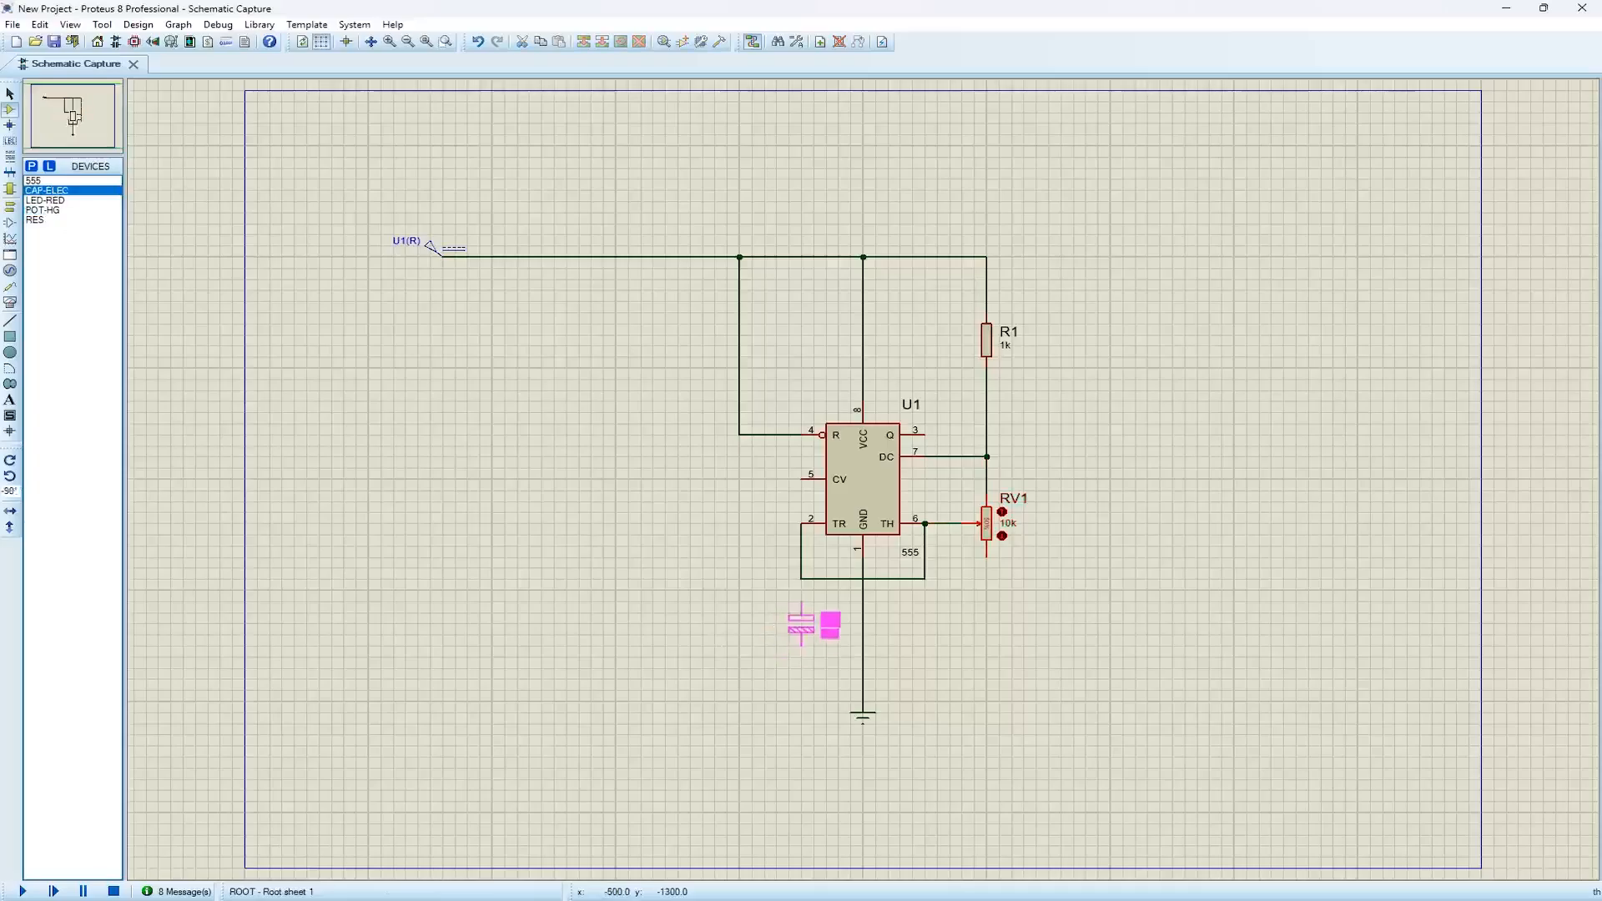
{"action": "left_click", "coordinate": [801, 624]}
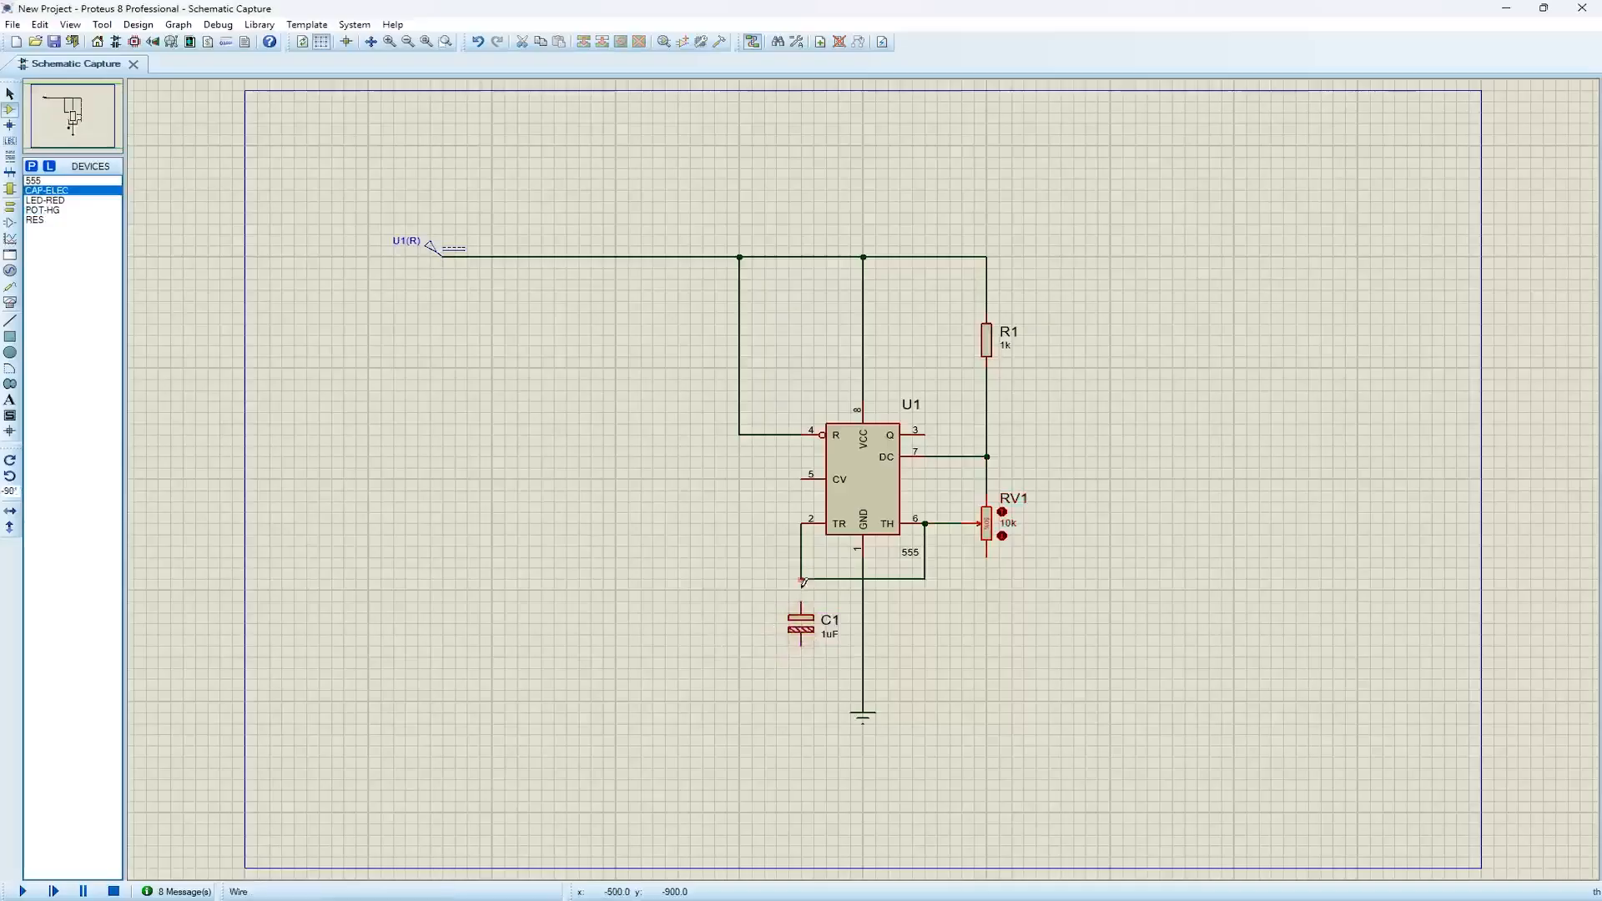
Wire capacitor C1 between the pin 2 line and the ground line, and set its value to 10uF
{"action": "left_click", "coordinate": [801, 643]}
{"action": "left_click", "coordinate": [863, 679]}
{"action": "double_click", "coordinate": [817, 636]}
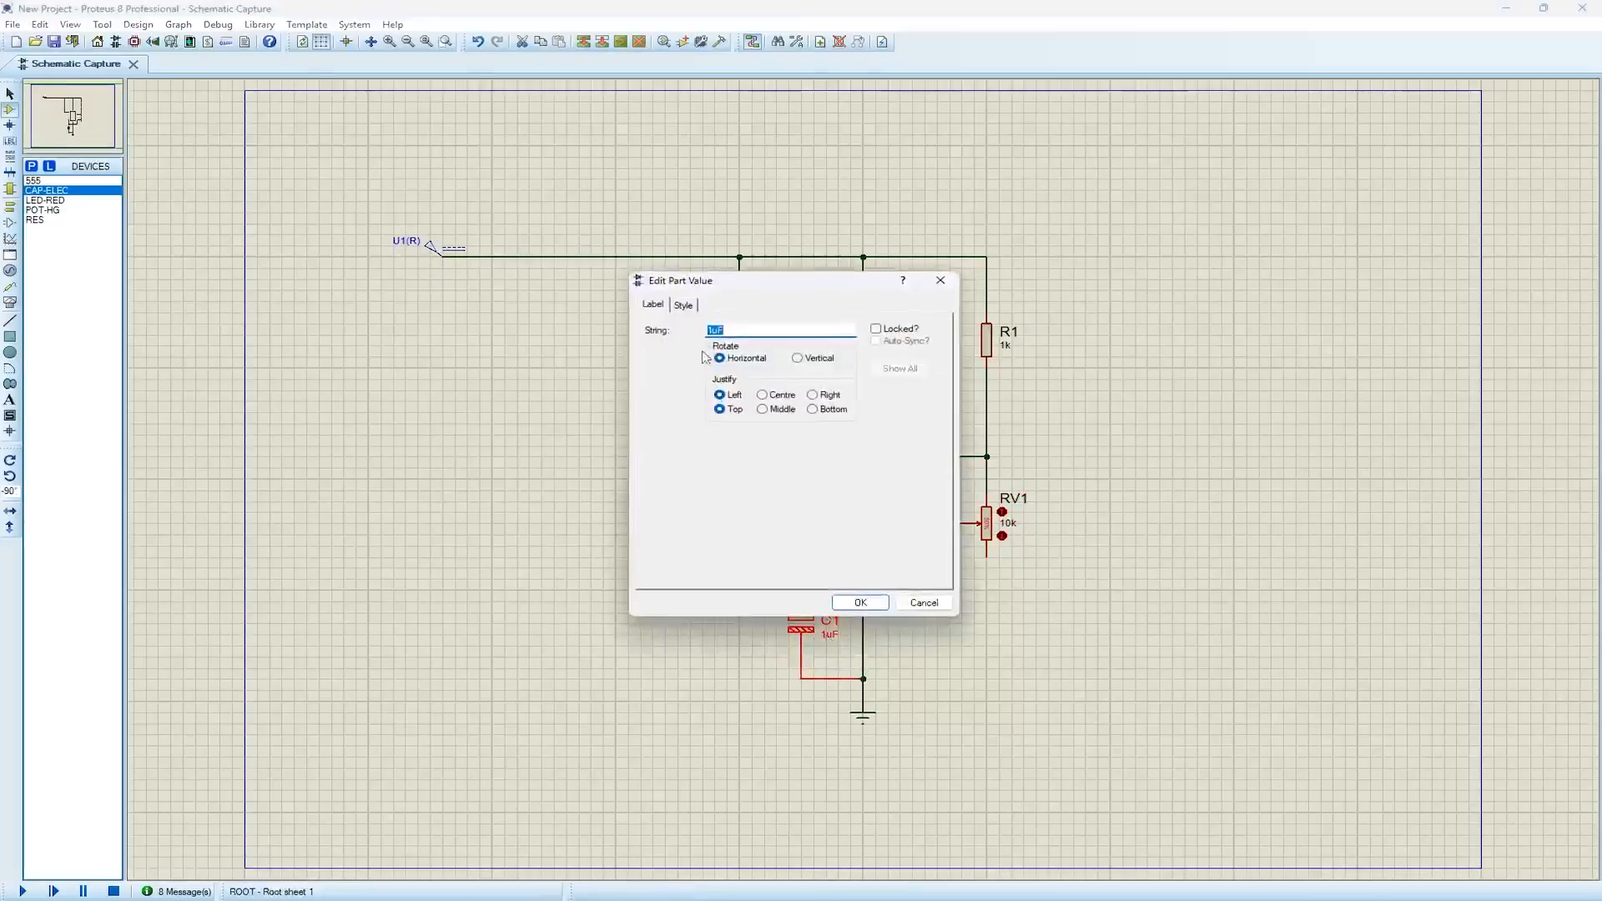
{"action": "type", "text": "10uF"}
{"action": "left_click", "coordinate": [851, 603]}
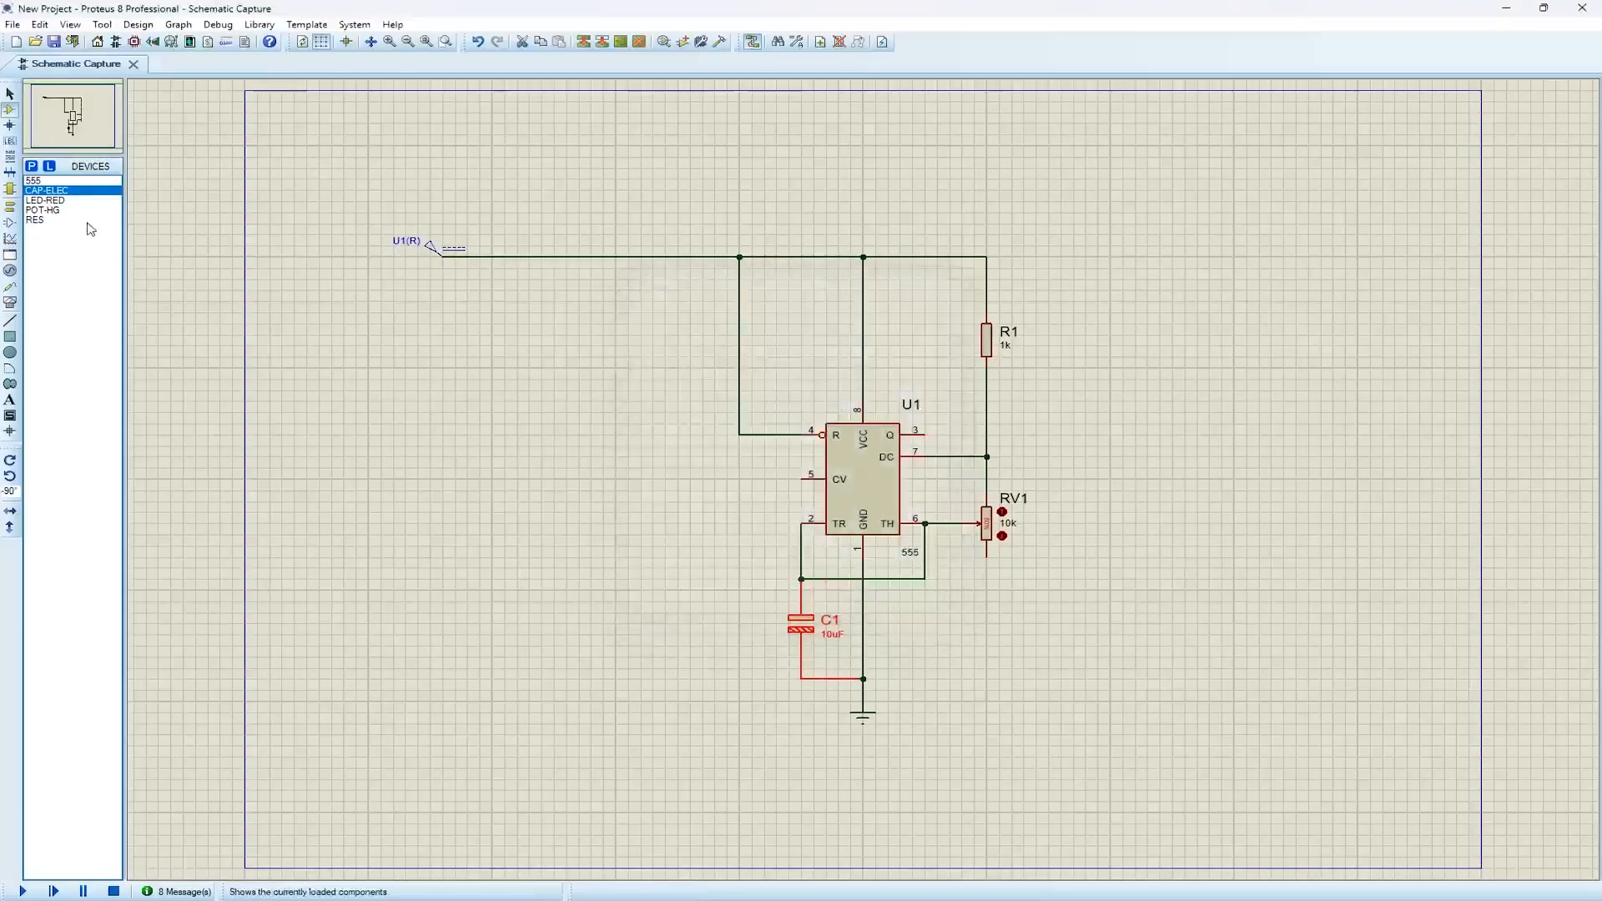
Place a RES resistor horizontally to the right of the 555, level with output pin 3
{"action": "left_click", "coordinate": [50, 220]}
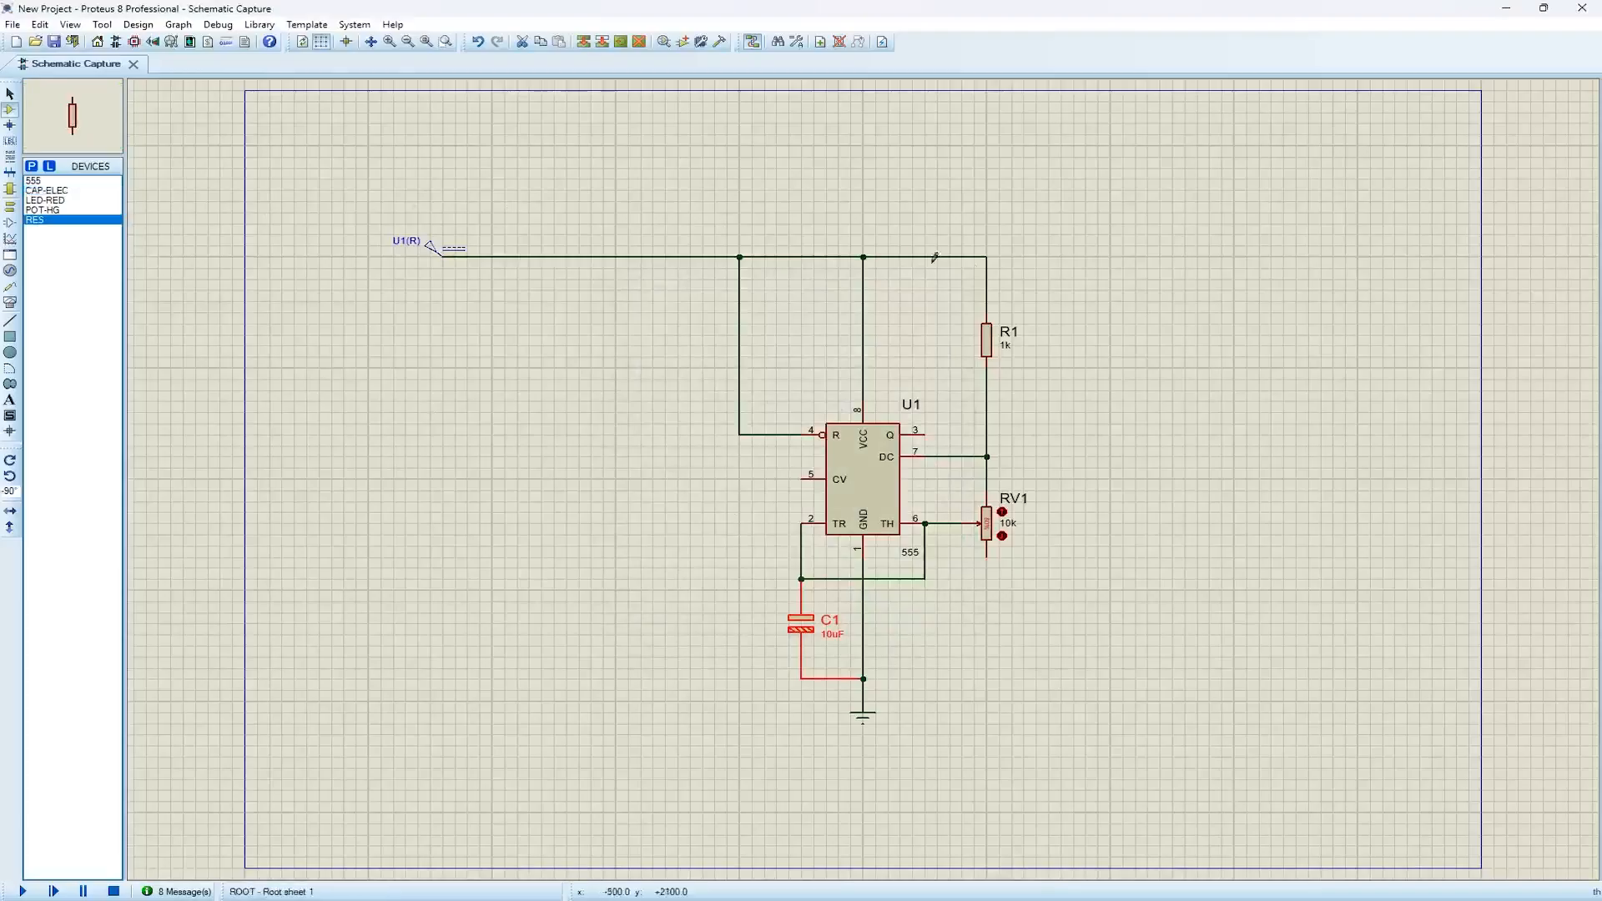
{"action": "left_click", "coordinate": [1059, 429]}
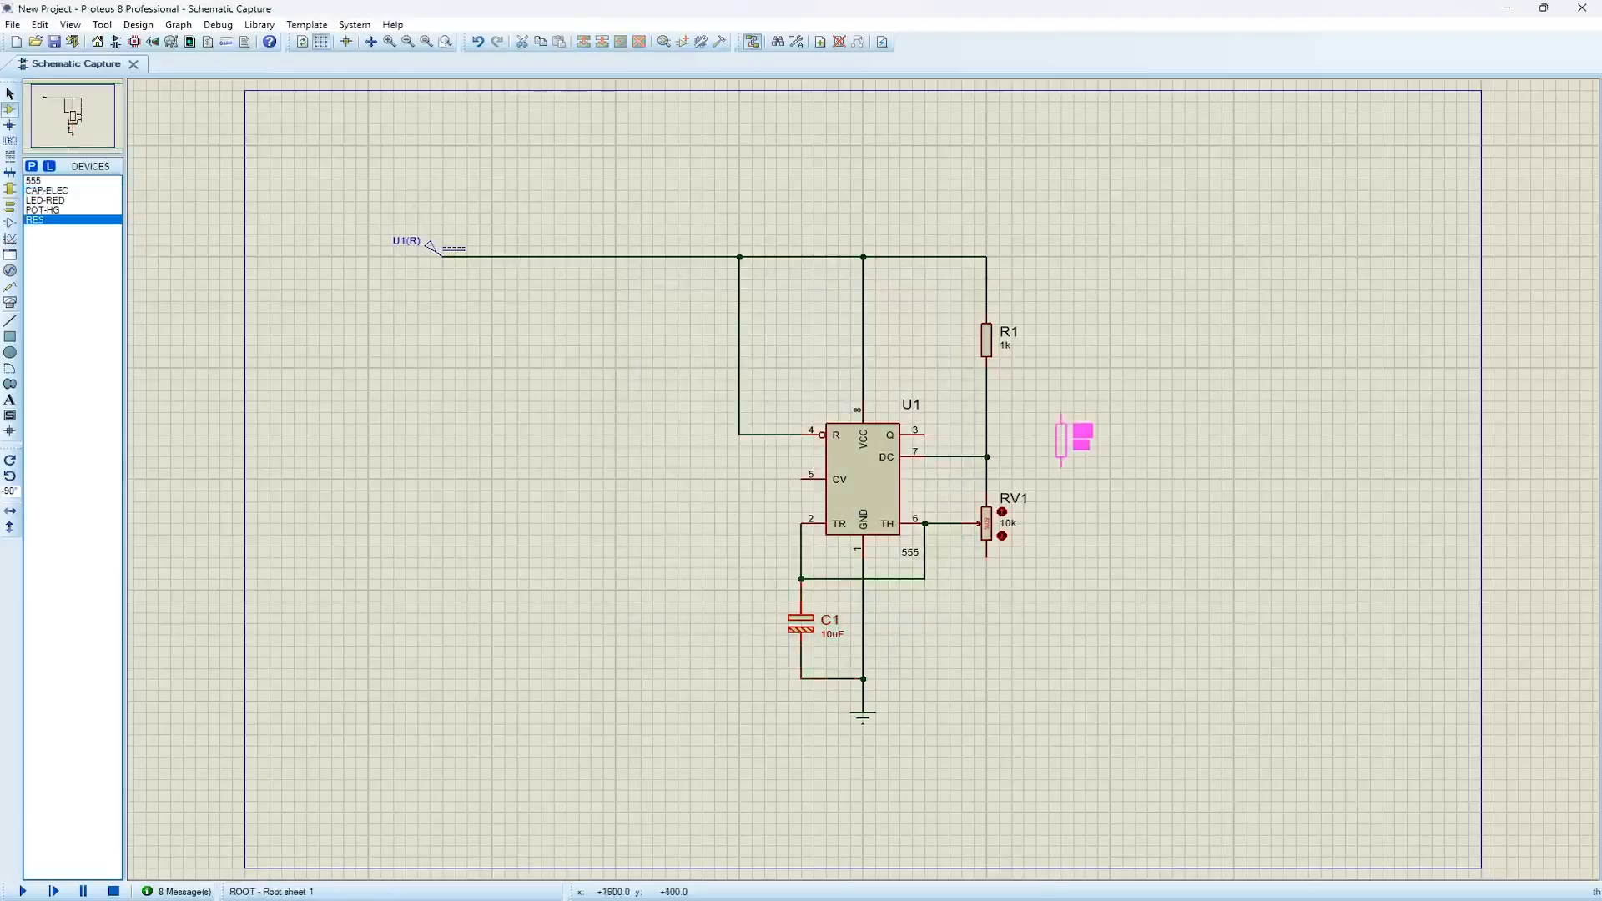
{"action": "key", "text": "KP_Add"}
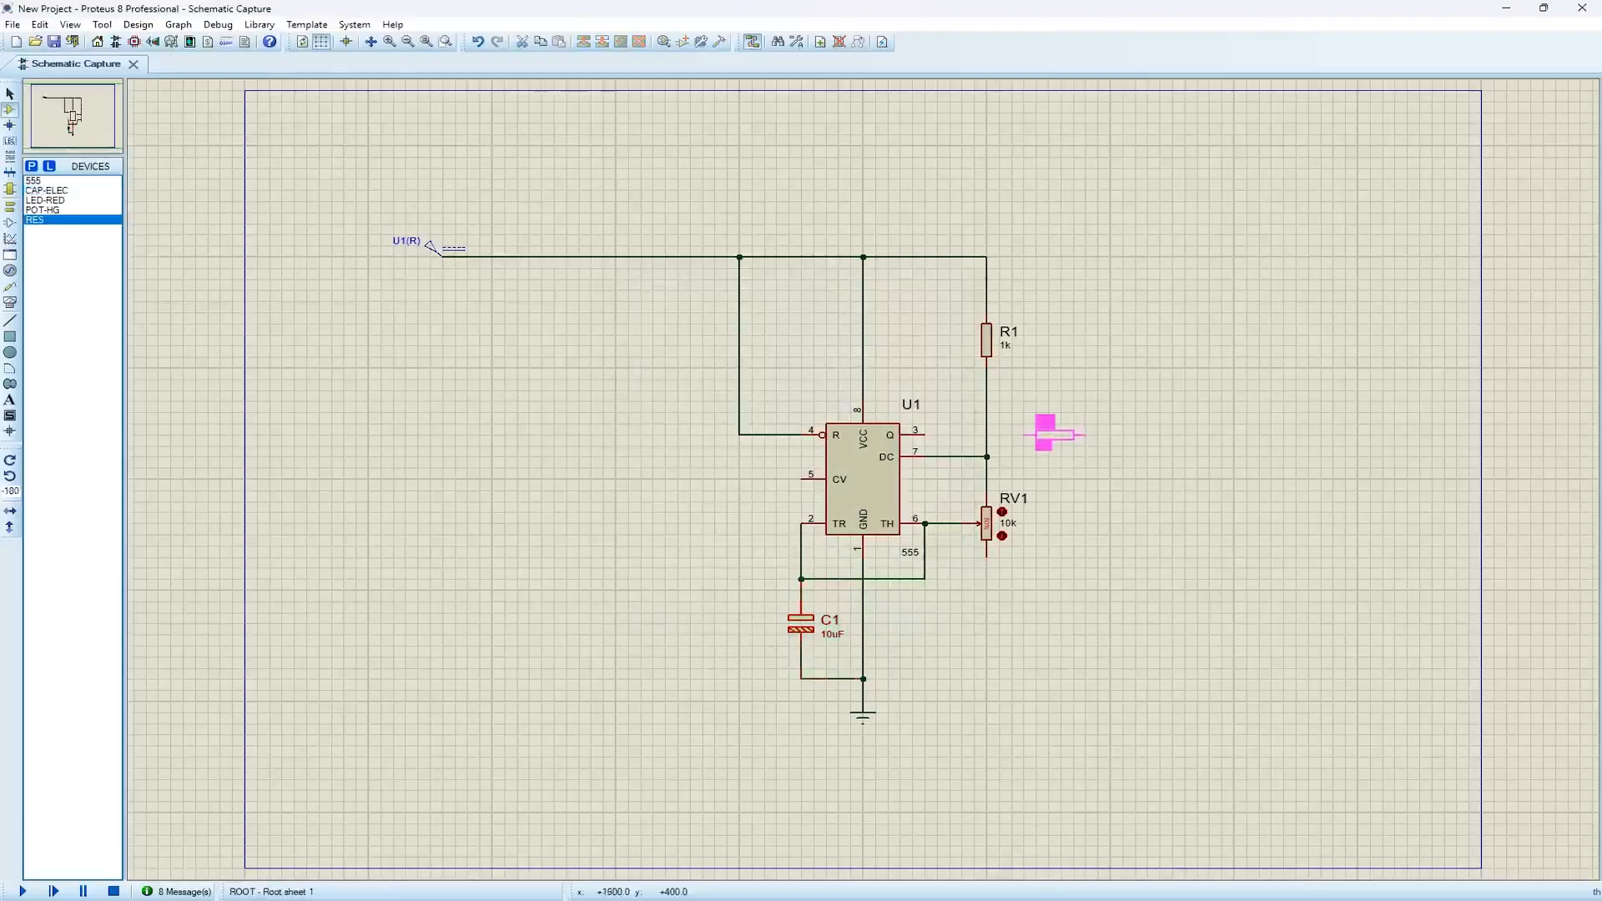
{"action": "left_click", "coordinate": [1054, 433]}
Wire the 555's output pin 3 to the near end of R2 and set the resistor's value to 470
{"action": "left_click", "coordinate": [926, 430]}
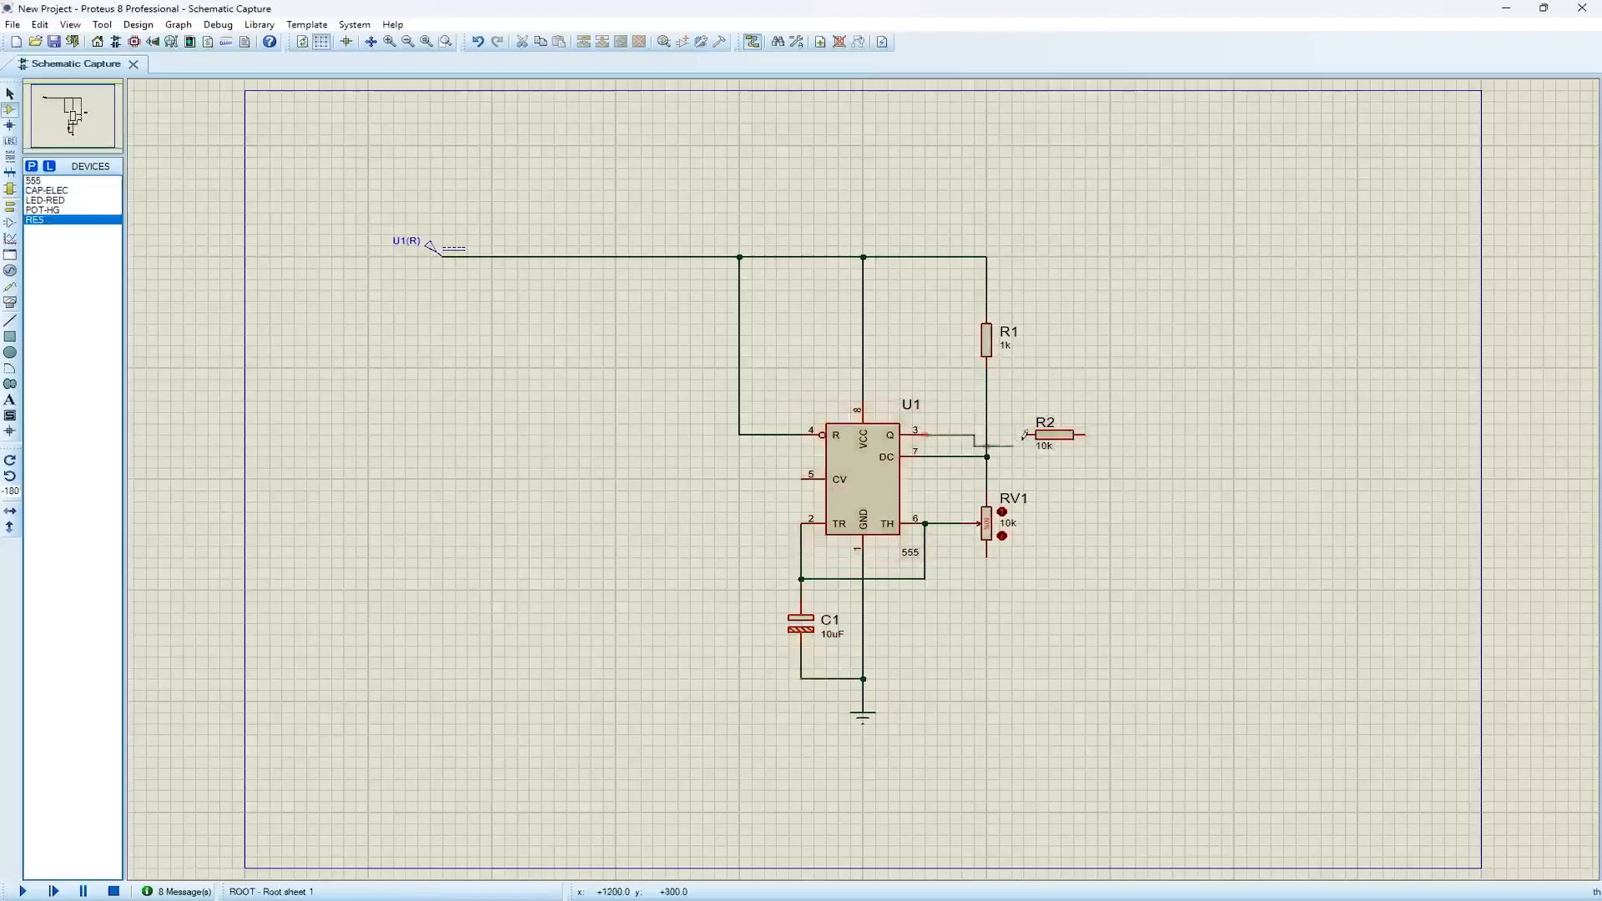
{"action": "left_click", "coordinate": [1026, 434]}
{"action": "double_click", "coordinate": [1045, 449]}
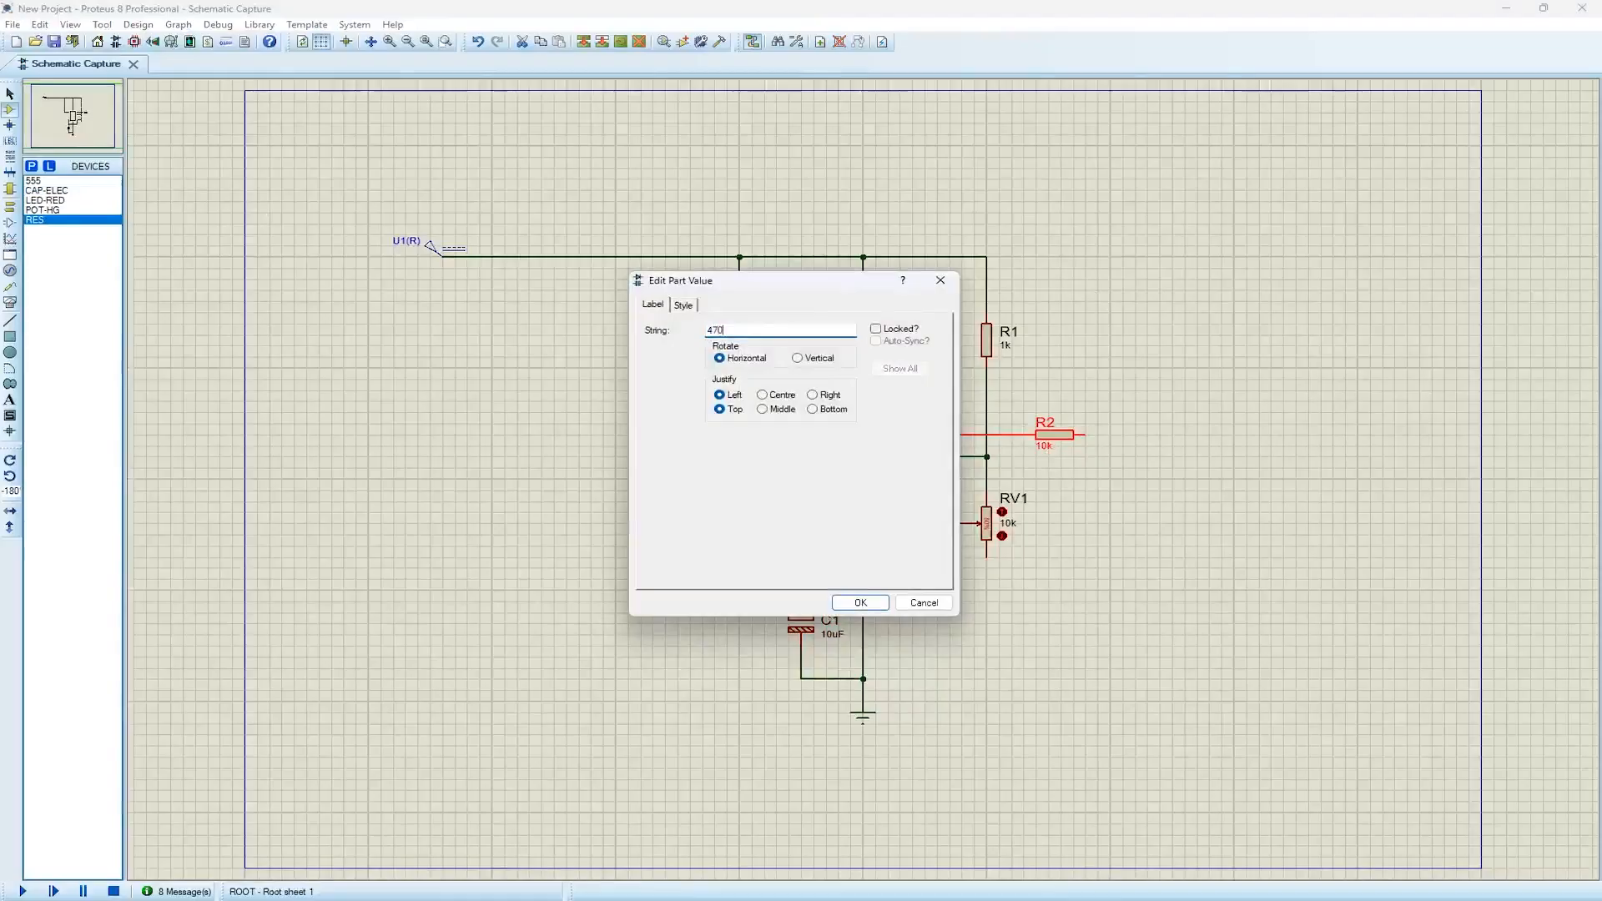
{"action": "left_click", "coordinate": [861, 603]}
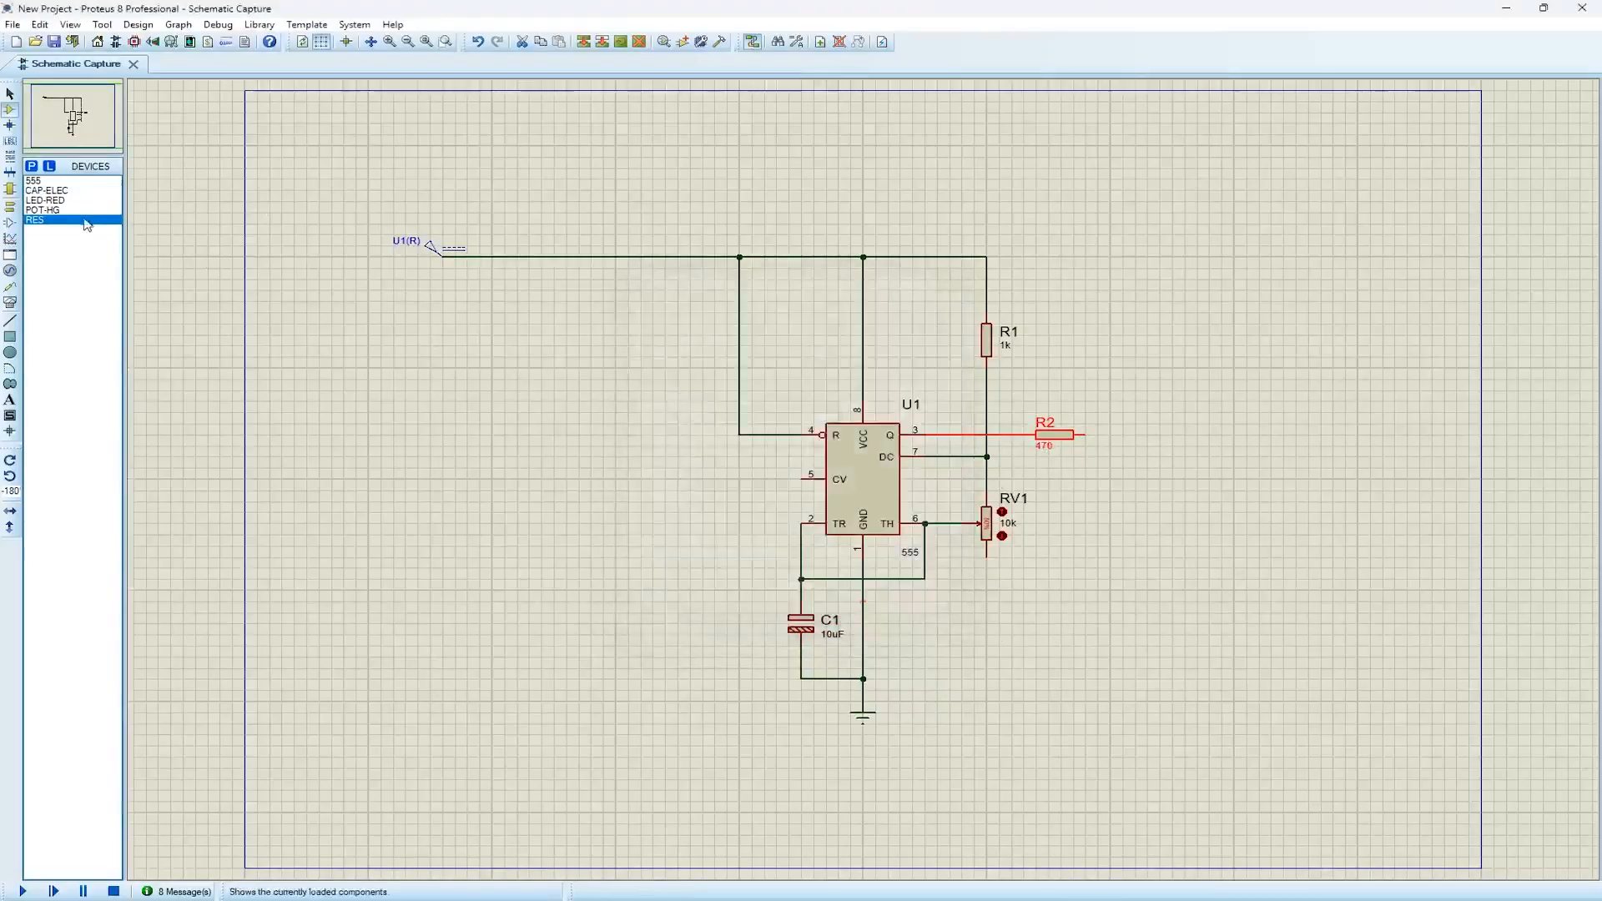
Place an upright LED-RED below R2's free end, and wire it between R2 and the ground line junction
{"action": "left_click", "coordinate": [60, 201]}
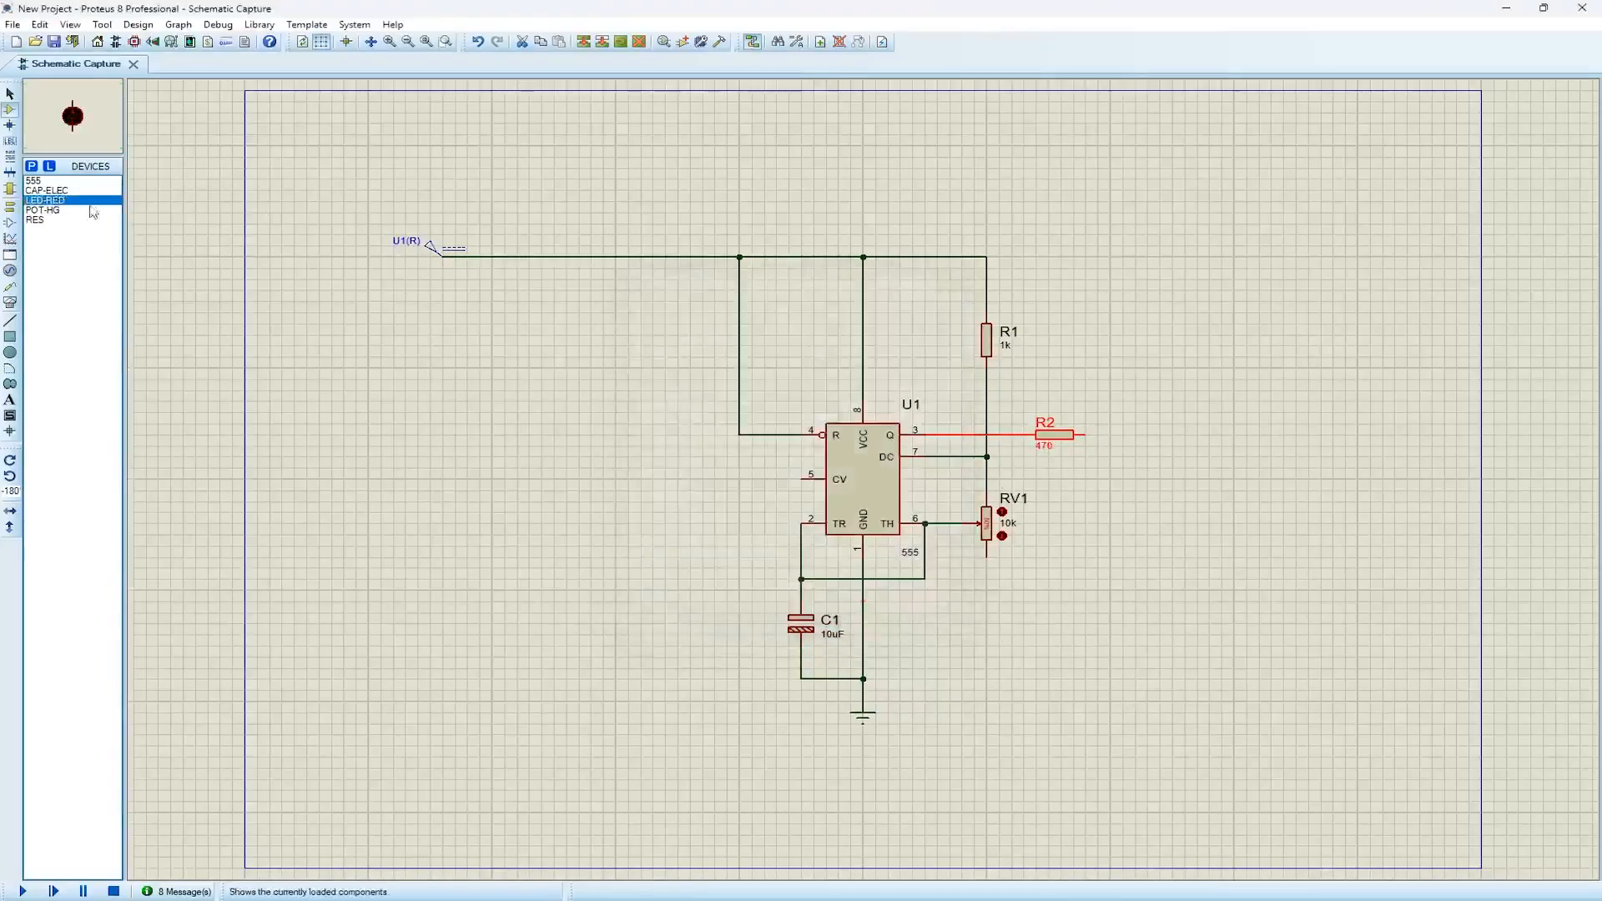
{"action": "left_click", "coordinate": [1100, 518]}
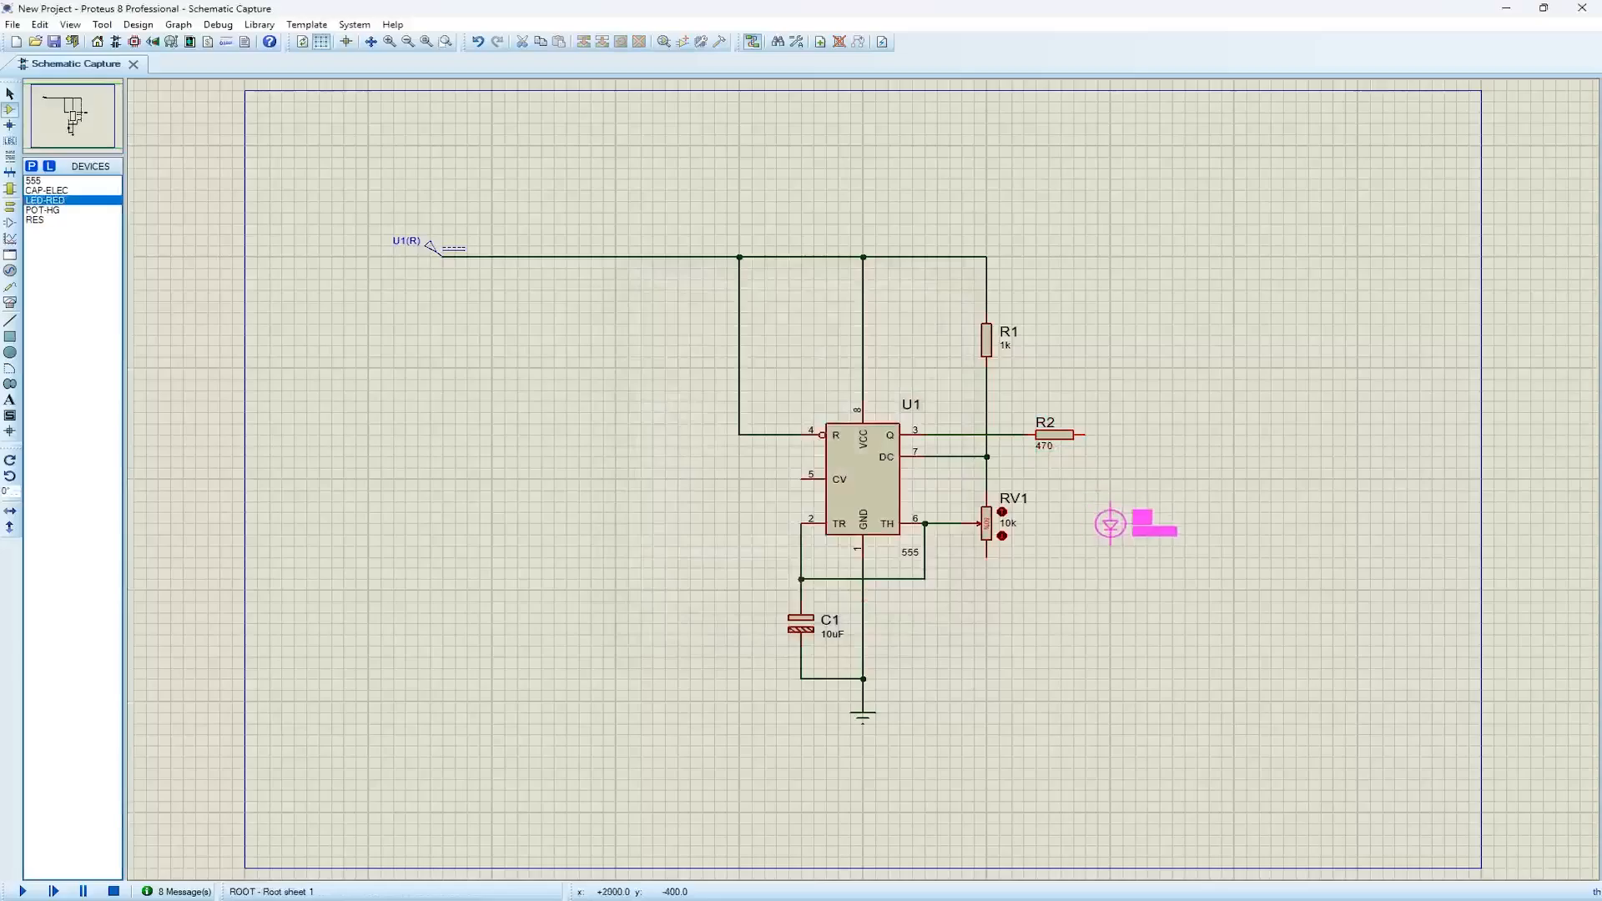
{"action": "left_click", "coordinate": [1098, 524]}
{"action": "left_click", "coordinate": [1098, 503]}
{"action": "left_click", "coordinate": [1099, 434]}
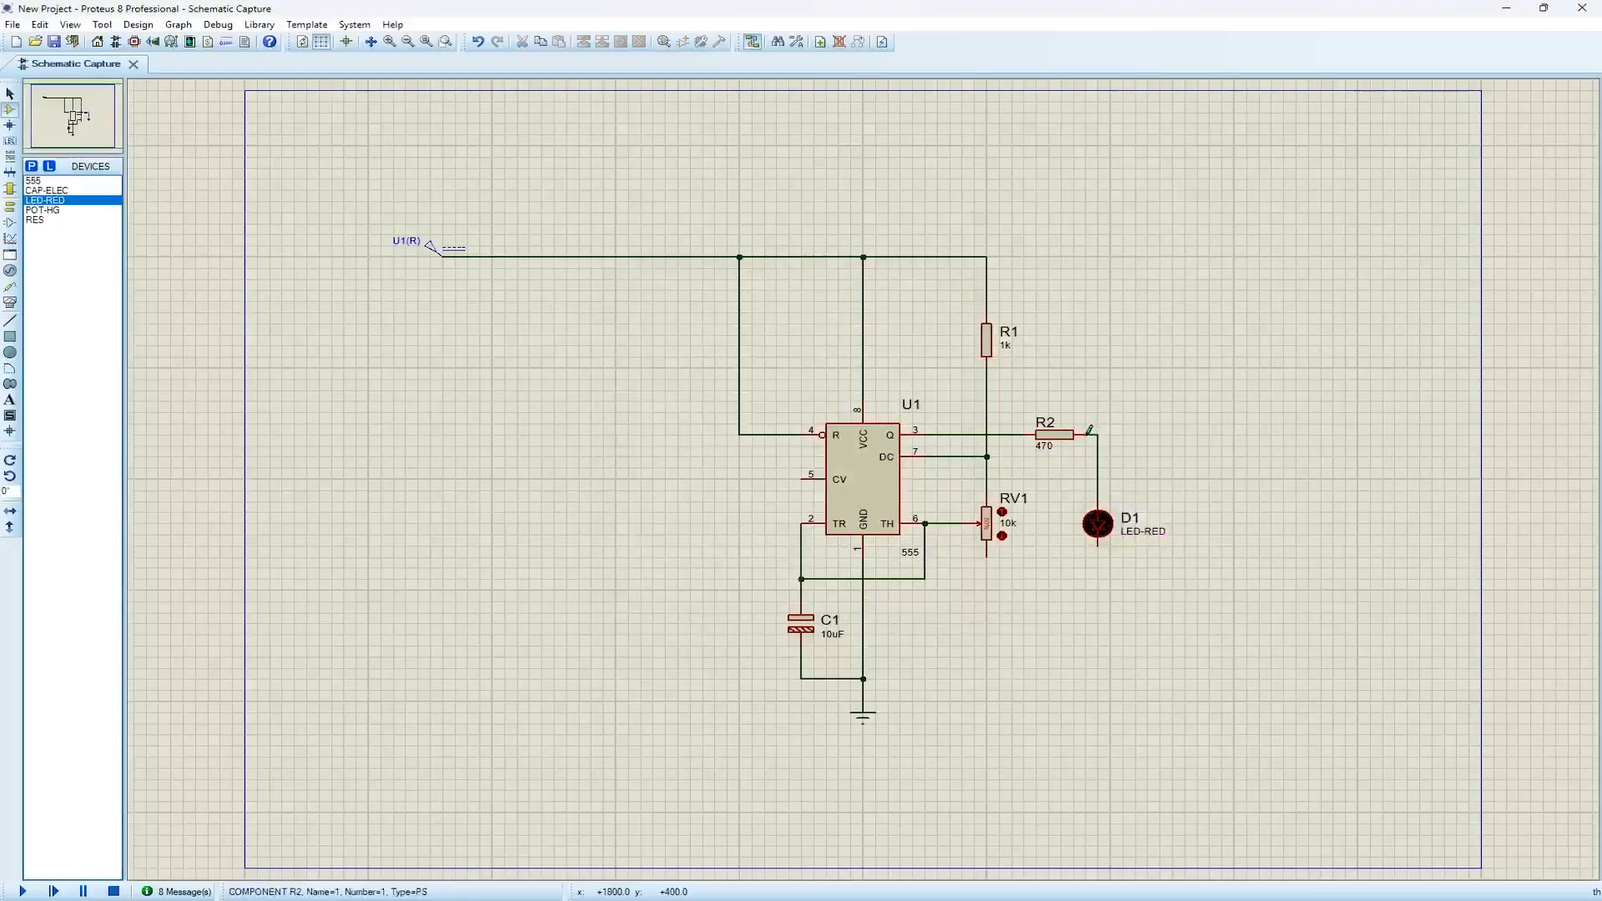
{"action": "left_click", "coordinate": [1099, 545]}
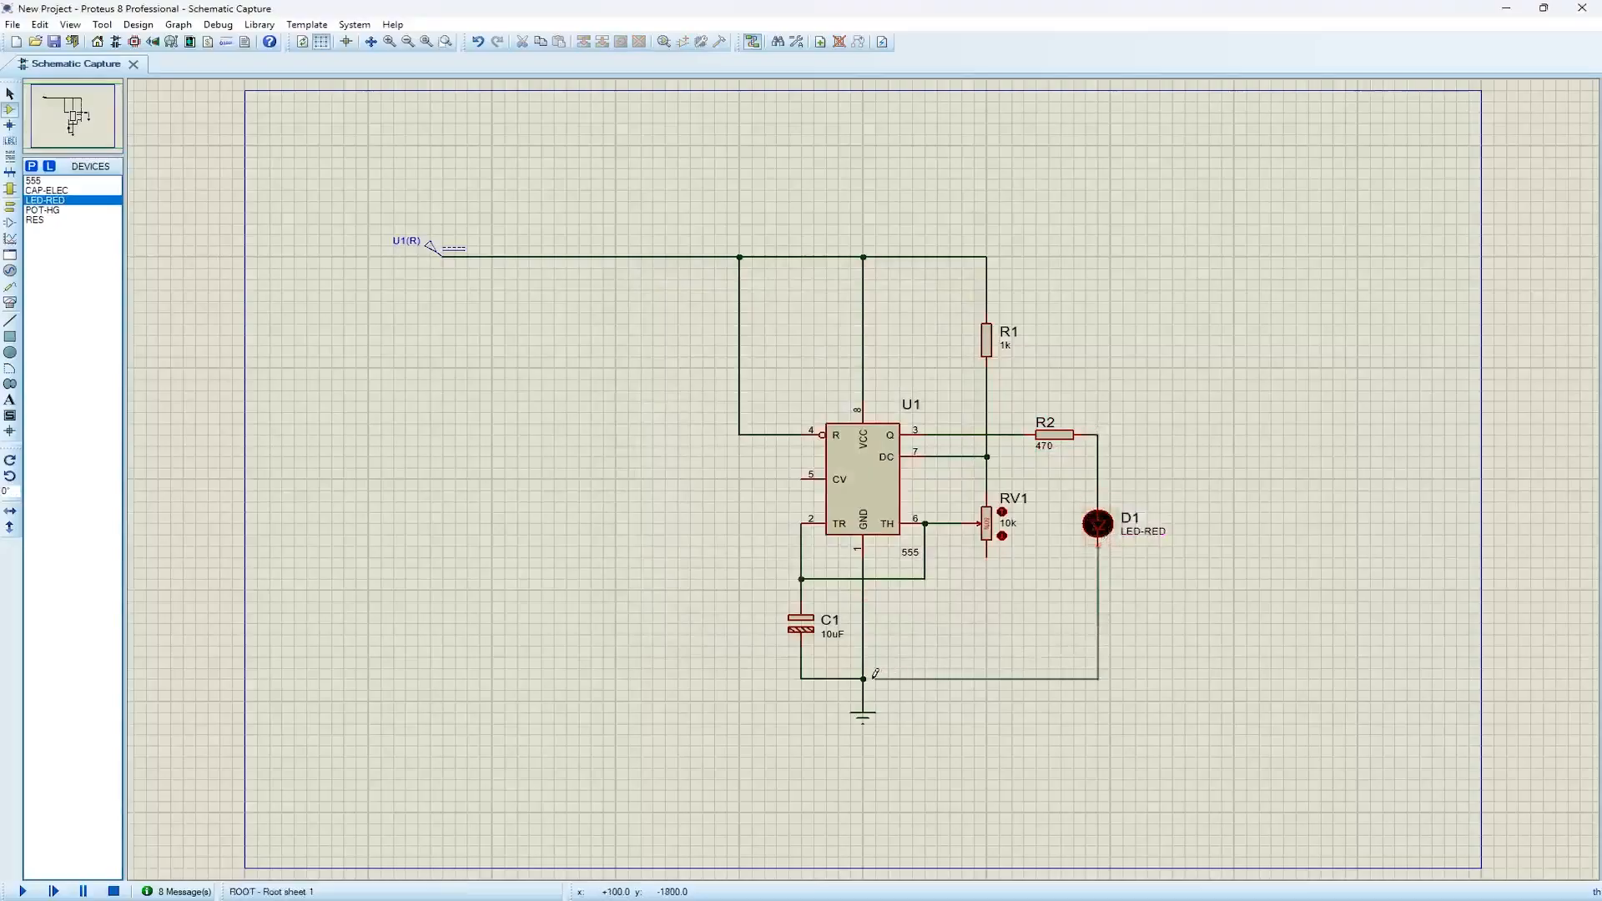
{"action": "left_click", "coordinate": [863, 678]}
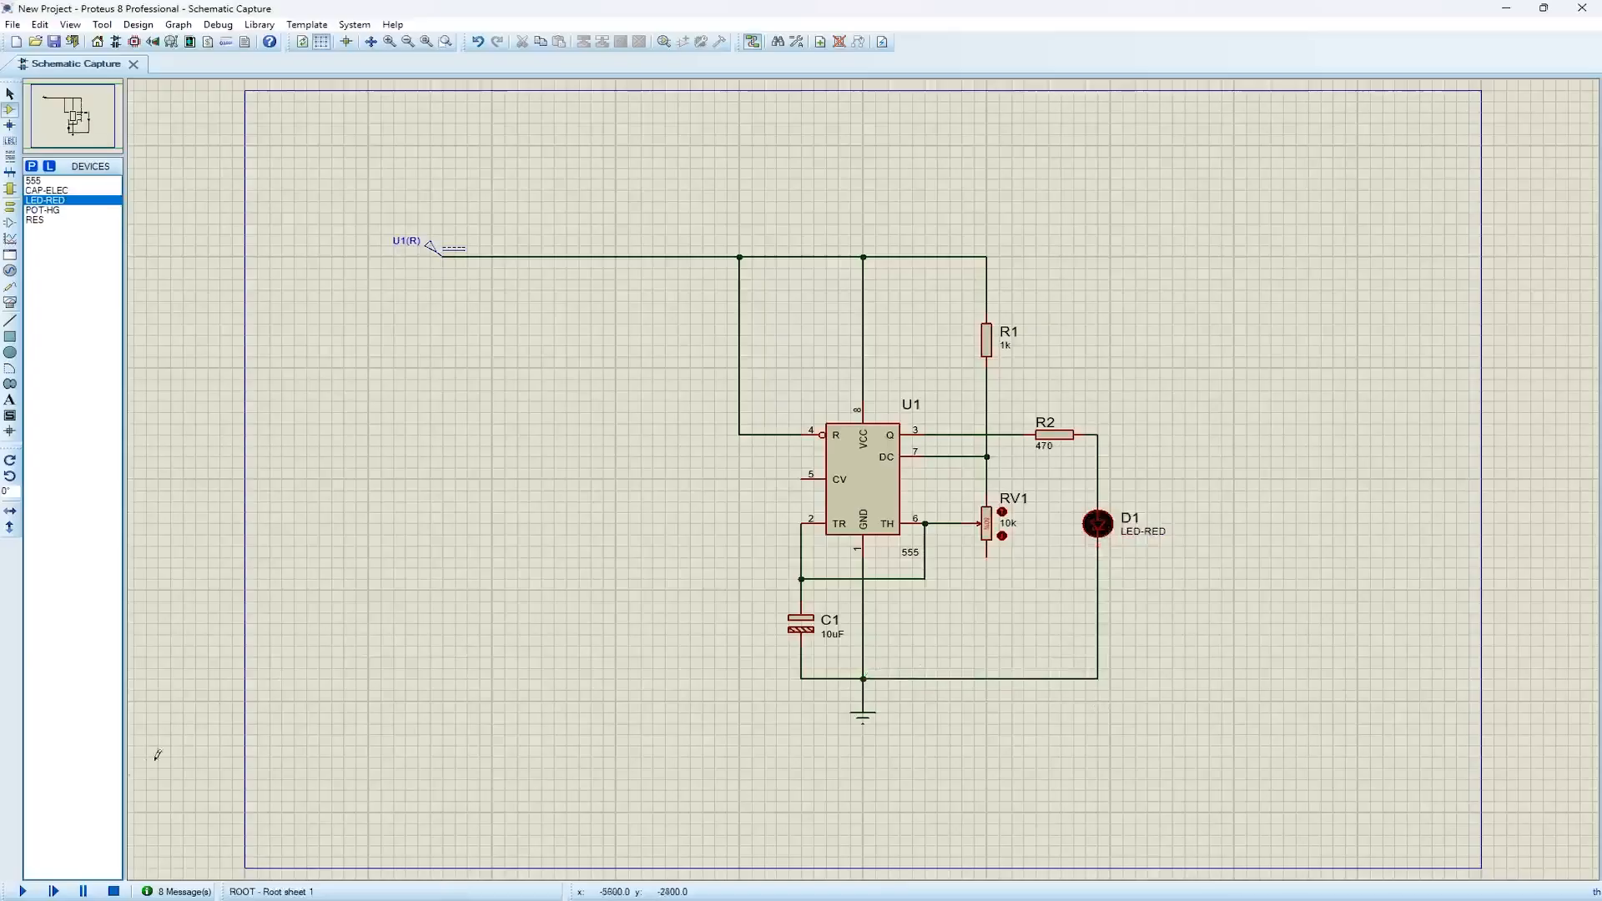
Start the simulation and move potentiometer RV1's wiper step by step to 100%
{"action": "left_click", "coordinate": [24, 891]}
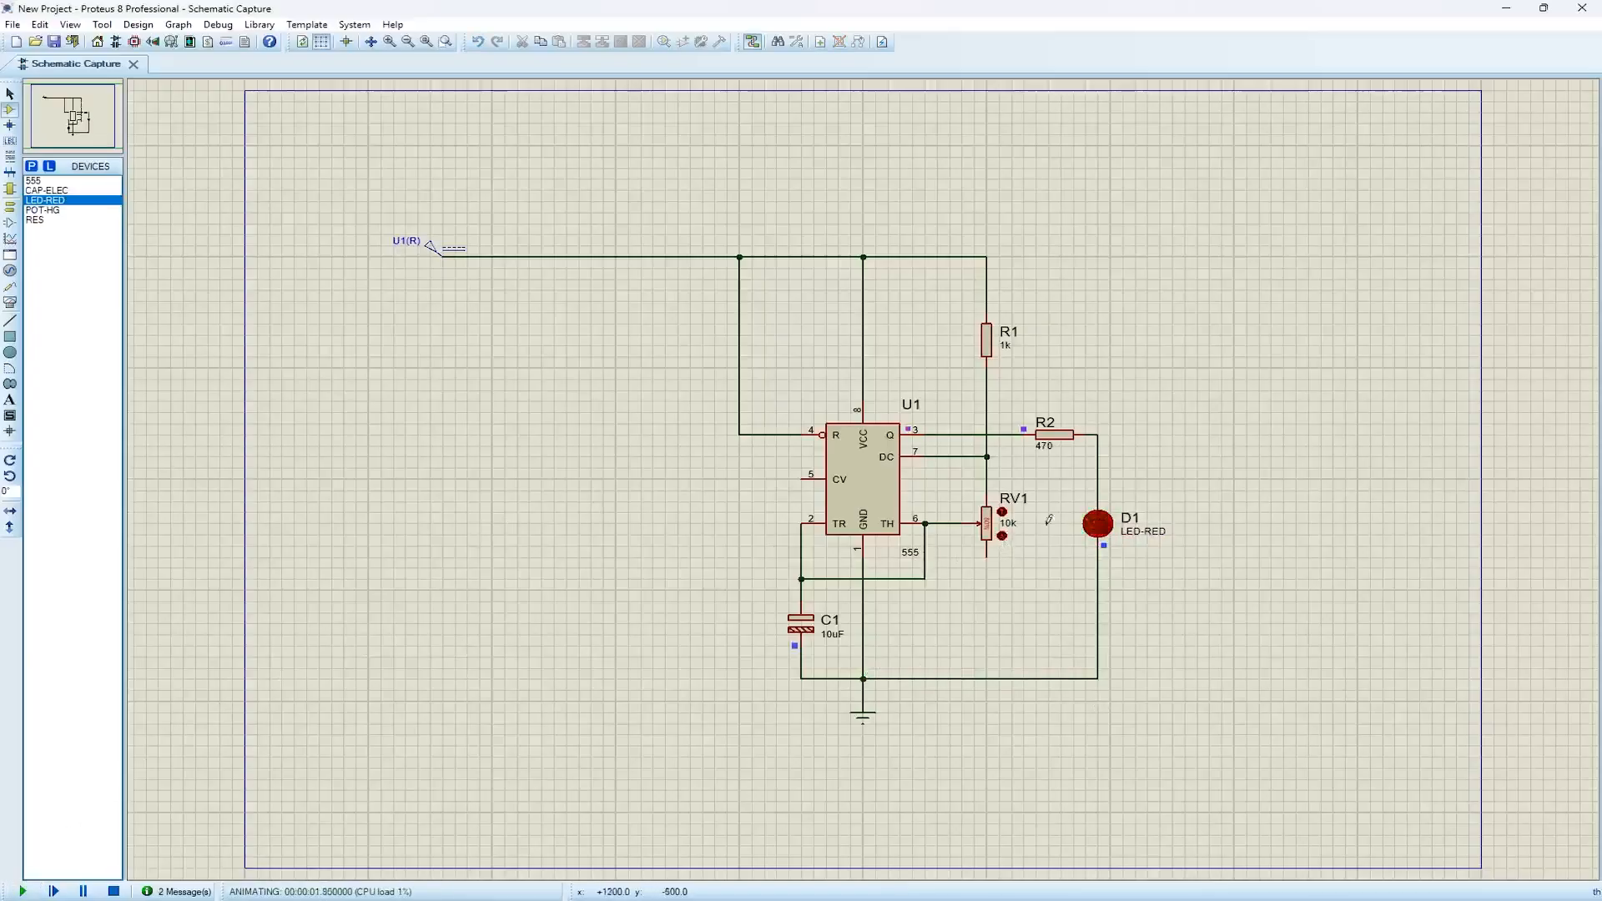
{"action": "scroll", "coordinate": [1049, 520], "scroll_direction": "up", "scroll_amount": 3}
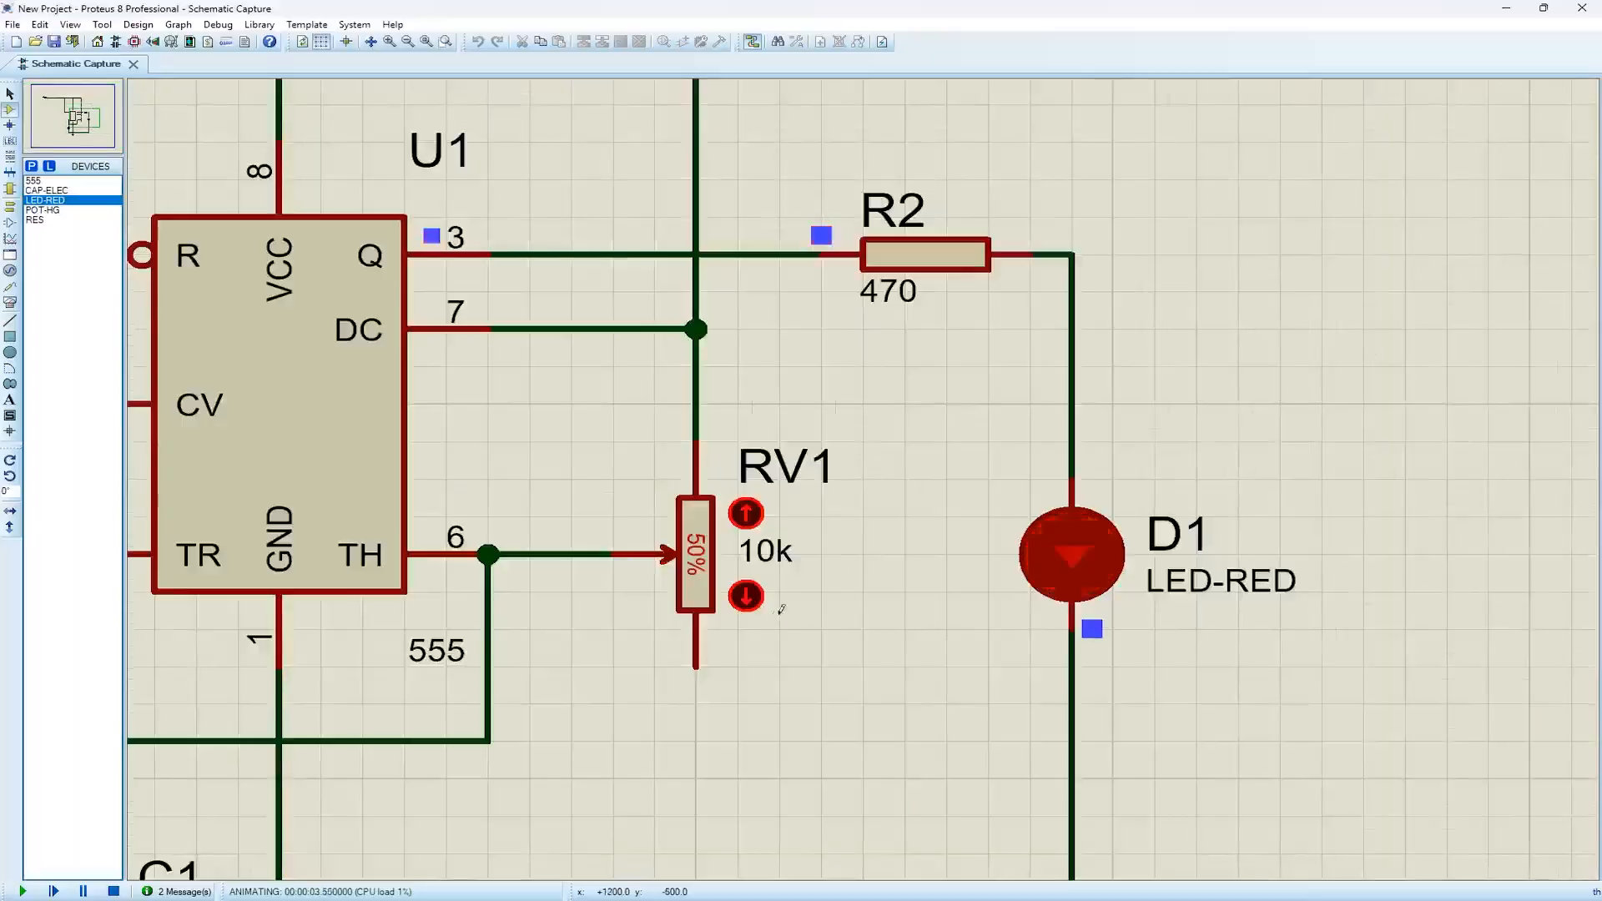
{"action": "left_click", "coordinate": [746, 596]}
{"action": "left_click", "coordinate": [746, 596]}
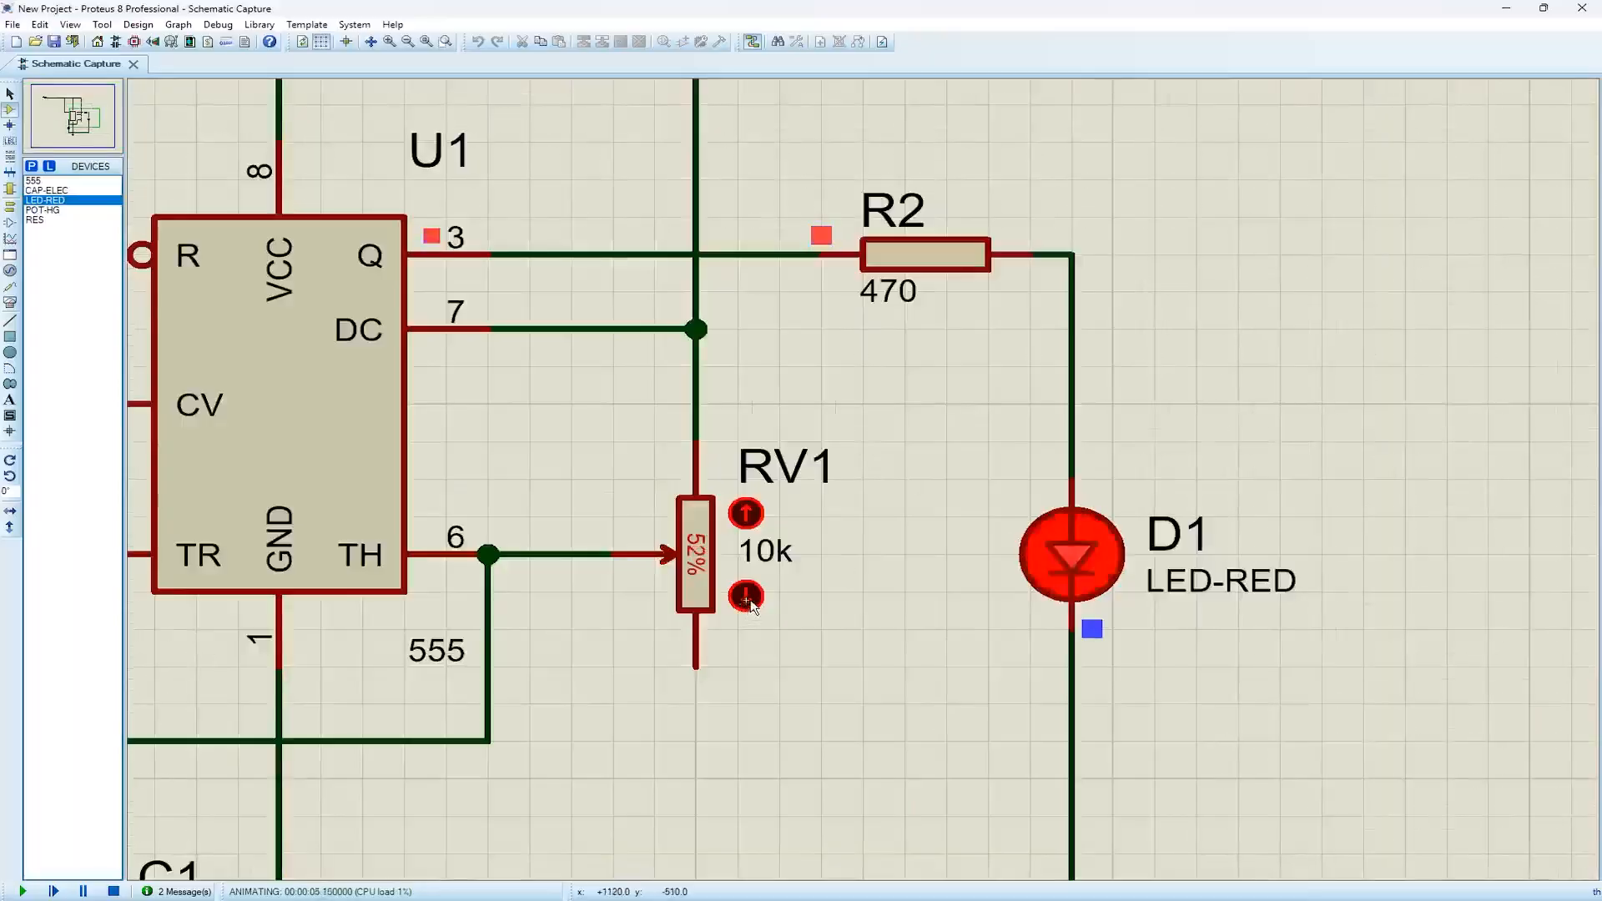
{"action": "left_click", "coordinate": [747, 599]}
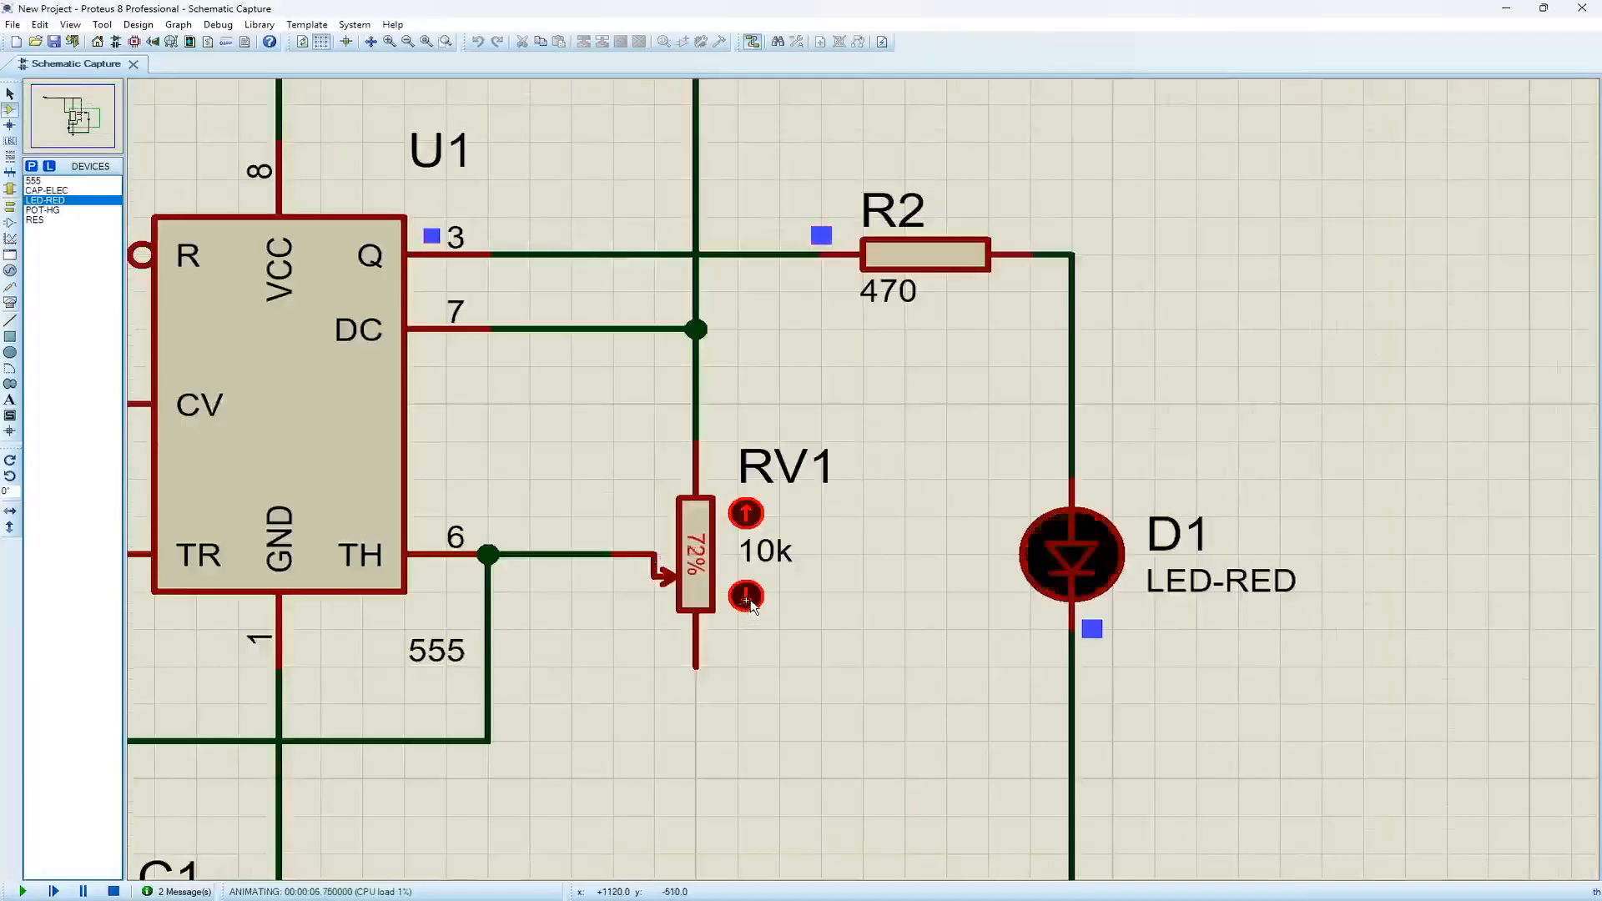
{"action": "left_click", "coordinate": [747, 596]}
{"action": "left_click", "coordinate": [746, 595]}
{"action": "left_click", "coordinate": [746, 596]}
{"action": "left_click", "coordinate": [746, 596]}
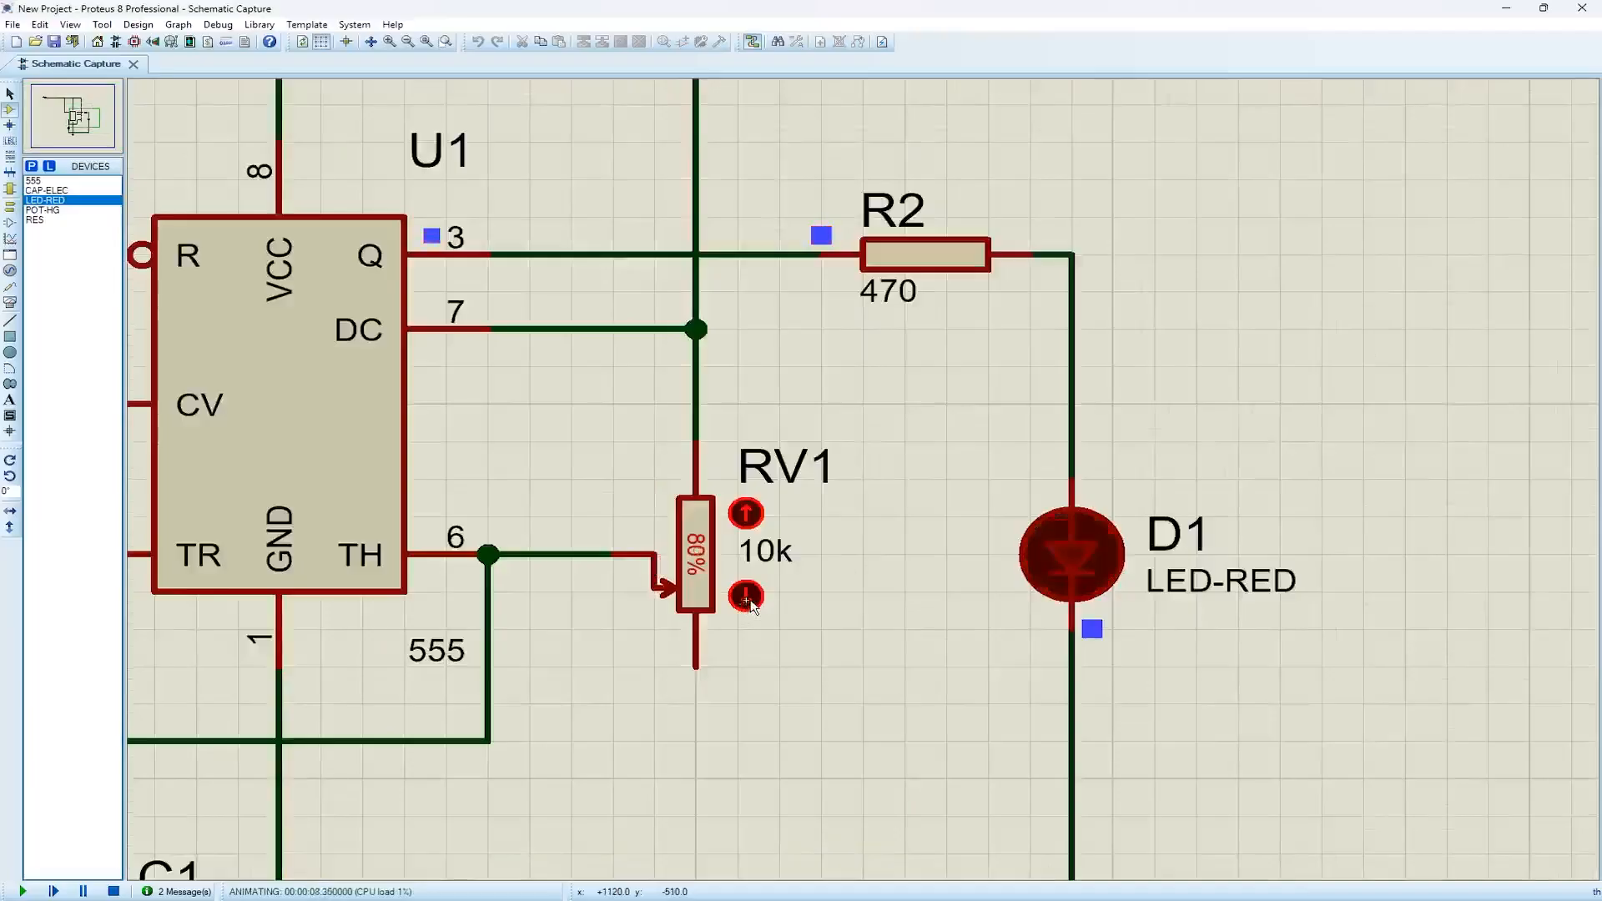
{"action": "left_click", "coordinate": [746, 596]}
{"action": "left_click", "coordinate": [746, 596]}
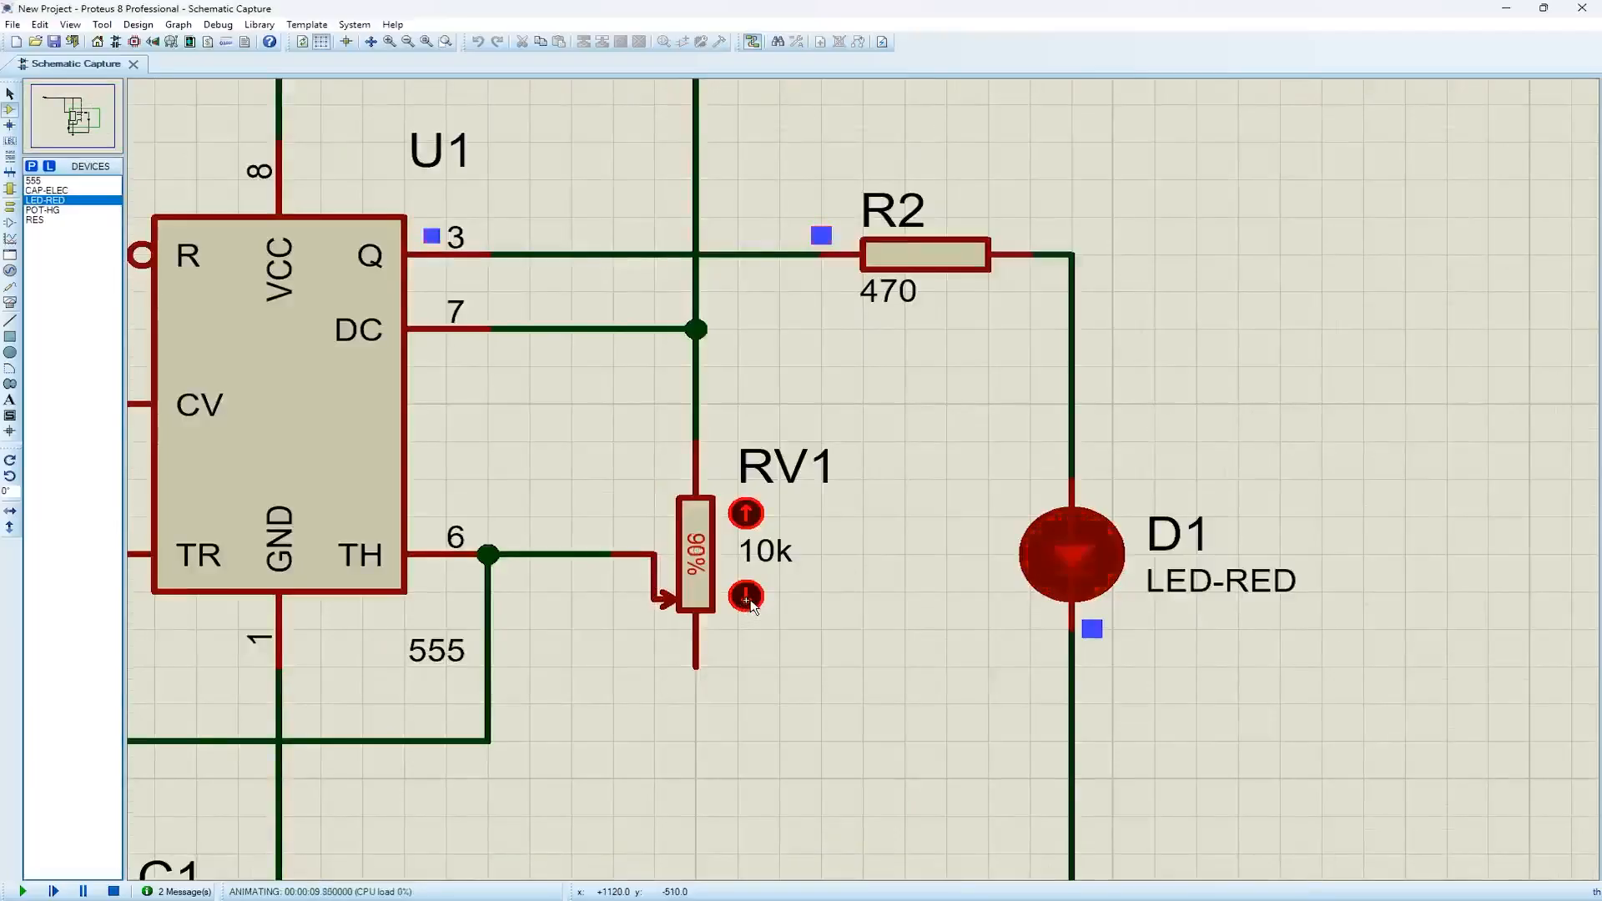
{"action": "left_click", "coordinate": [747, 596]}
{"action": "left_click", "coordinate": [746, 596]}
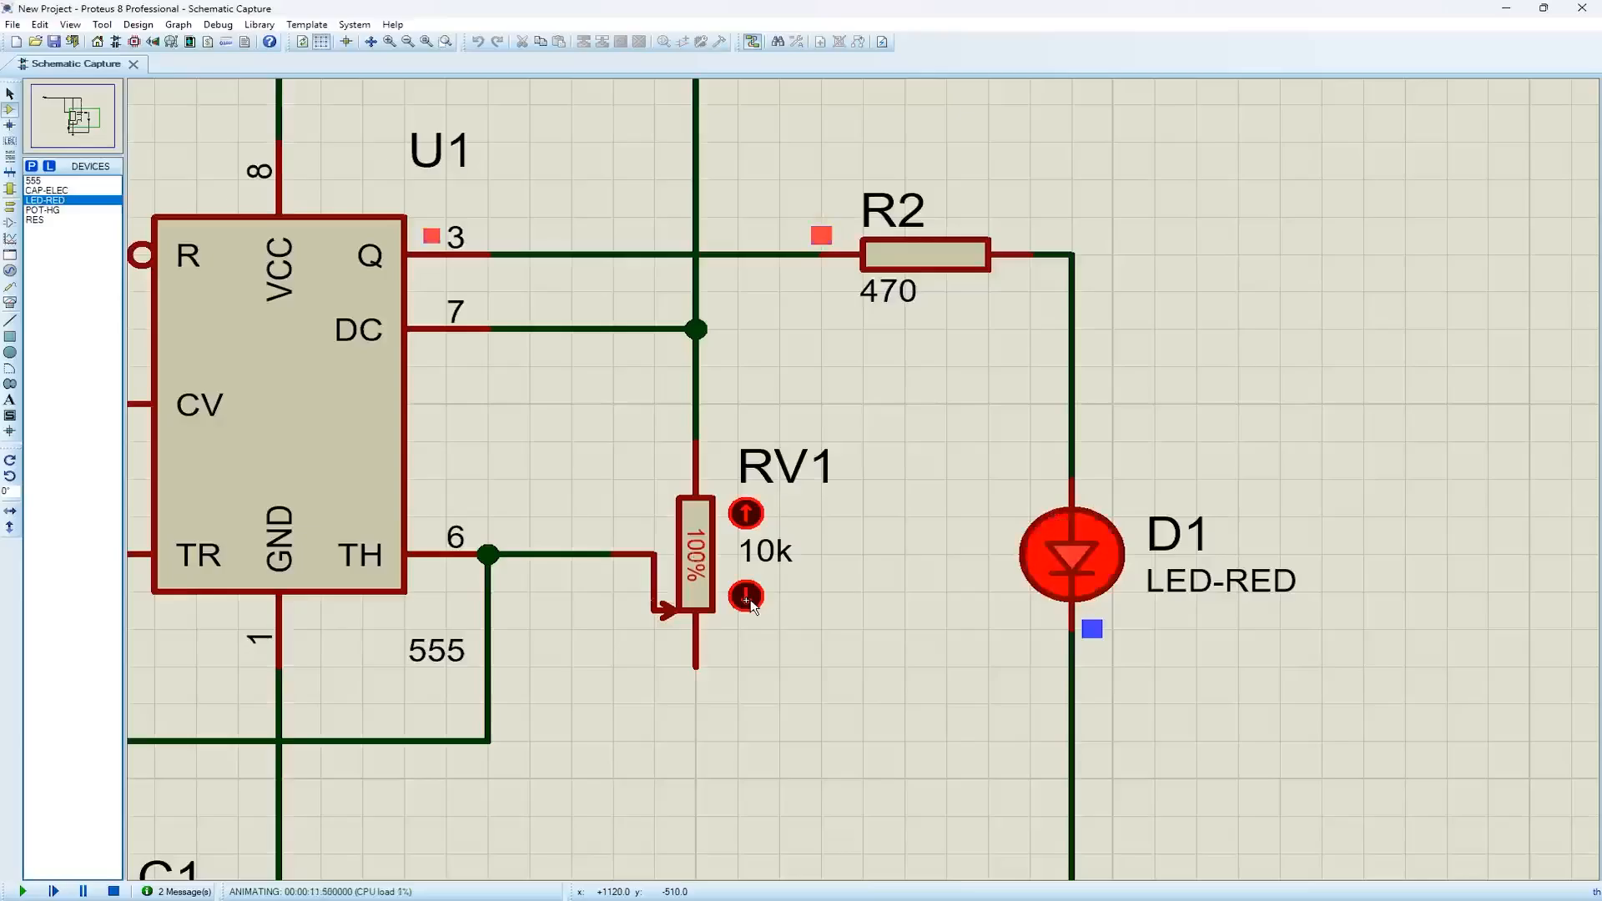
Move RV1's wiper back up step by step to 0% while the simulation runs
{"action": "left_click", "coordinate": [751, 513]}
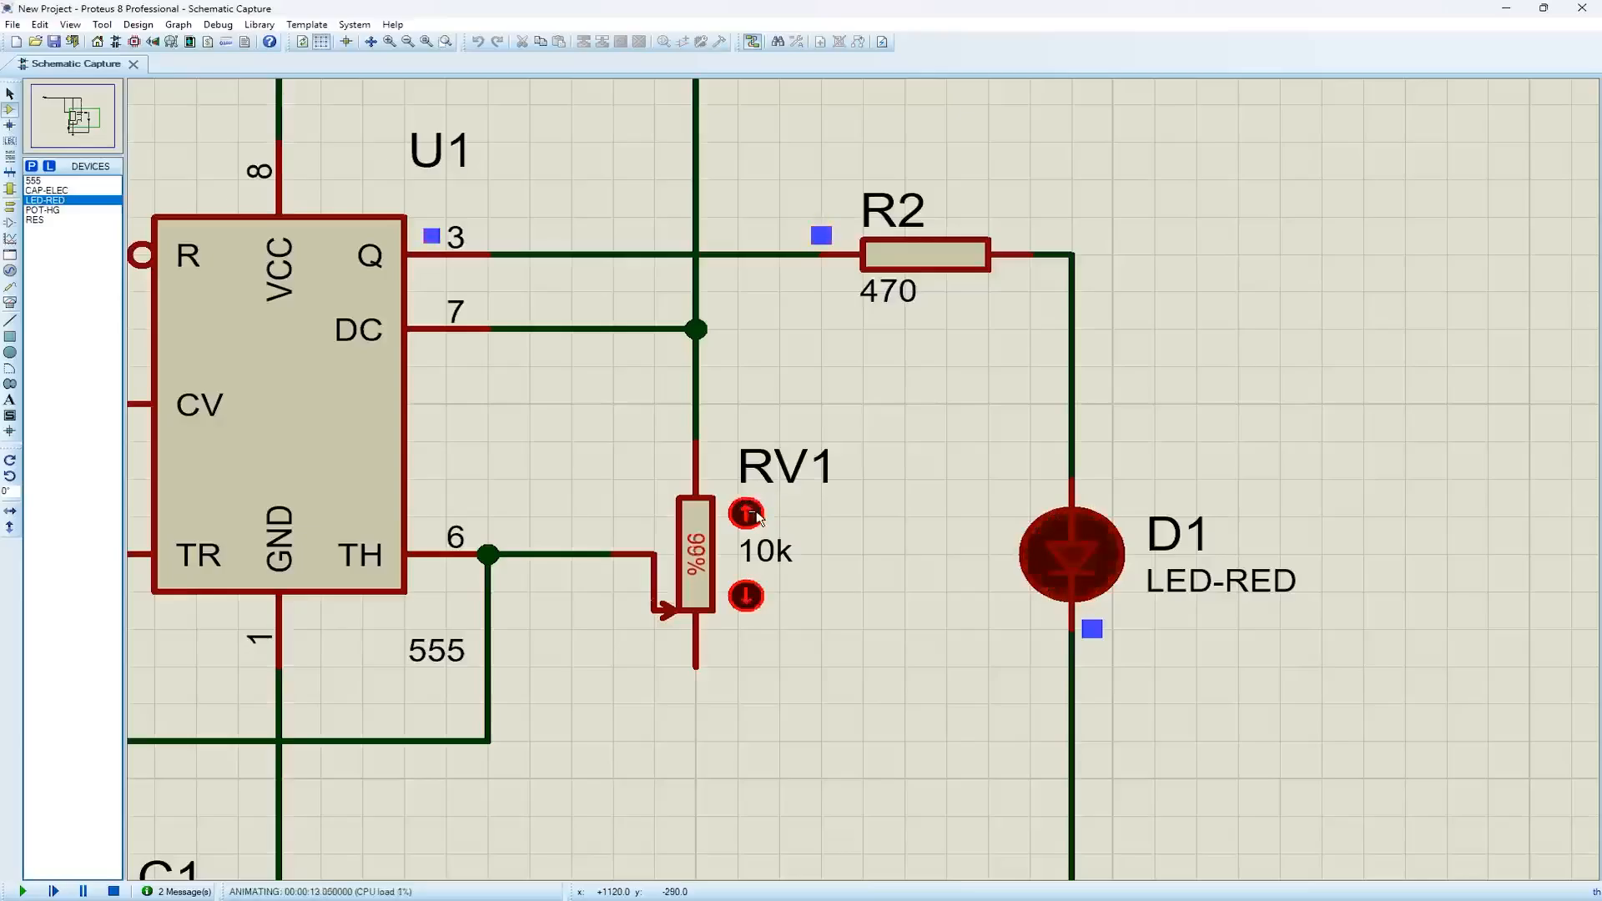
{"action": "left_click", "coordinate": [747, 514]}
{"action": "left_click", "coordinate": [747, 513]}
{"action": "left_click", "coordinate": [747, 513]}
{"action": "left_click", "coordinate": [747, 514]}
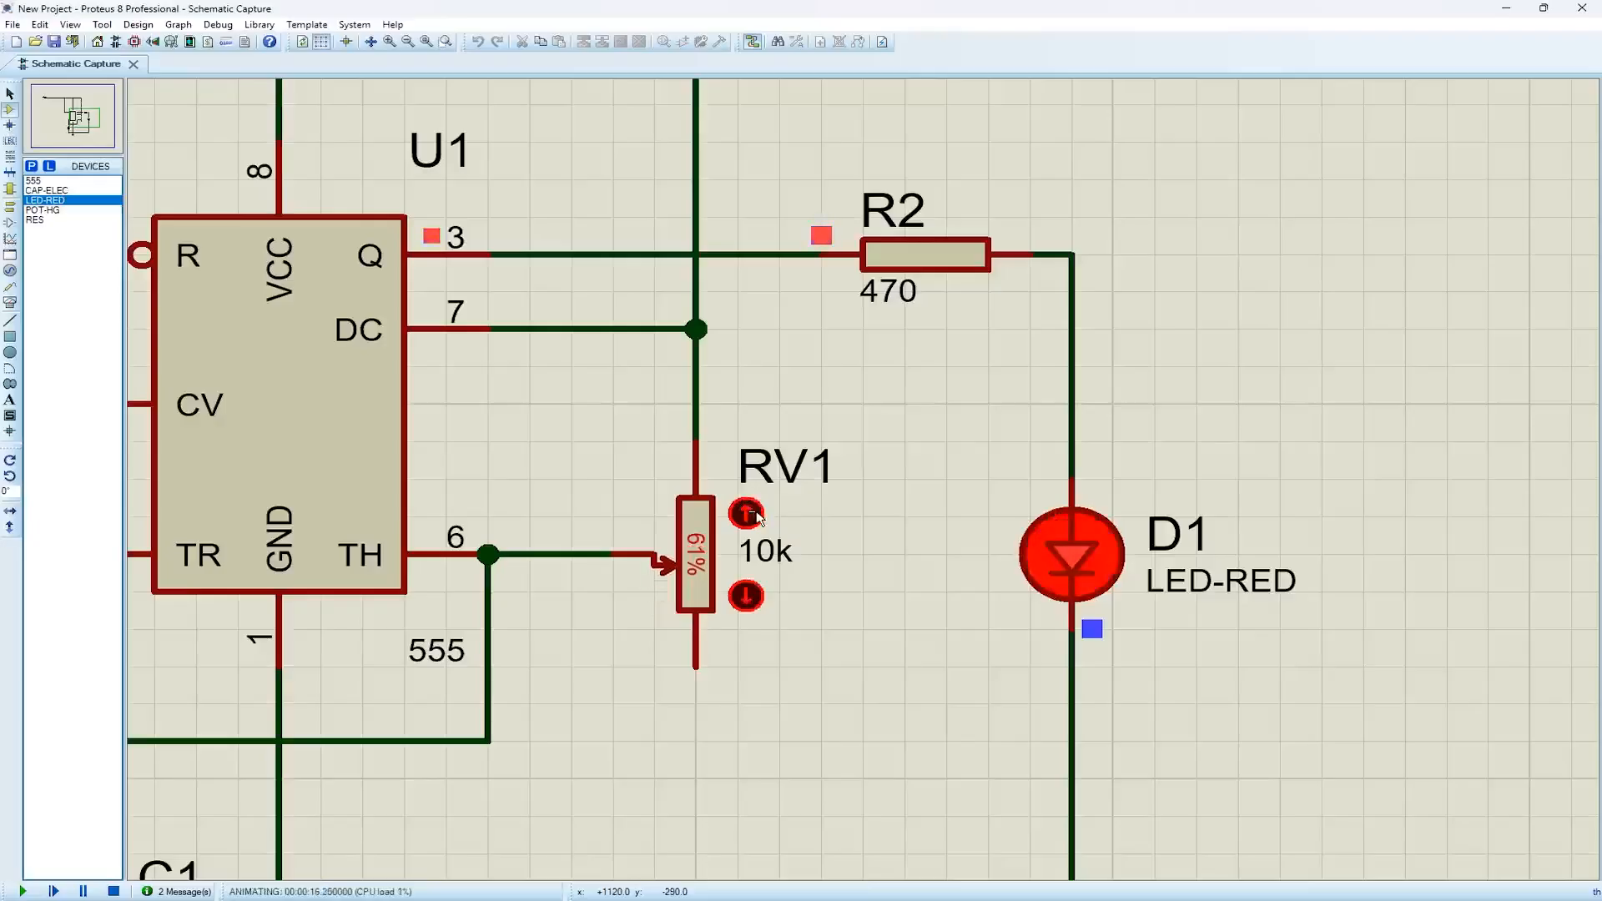
{"action": "left_click", "coordinate": [747, 514]}
{"action": "left_click", "coordinate": [747, 513]}
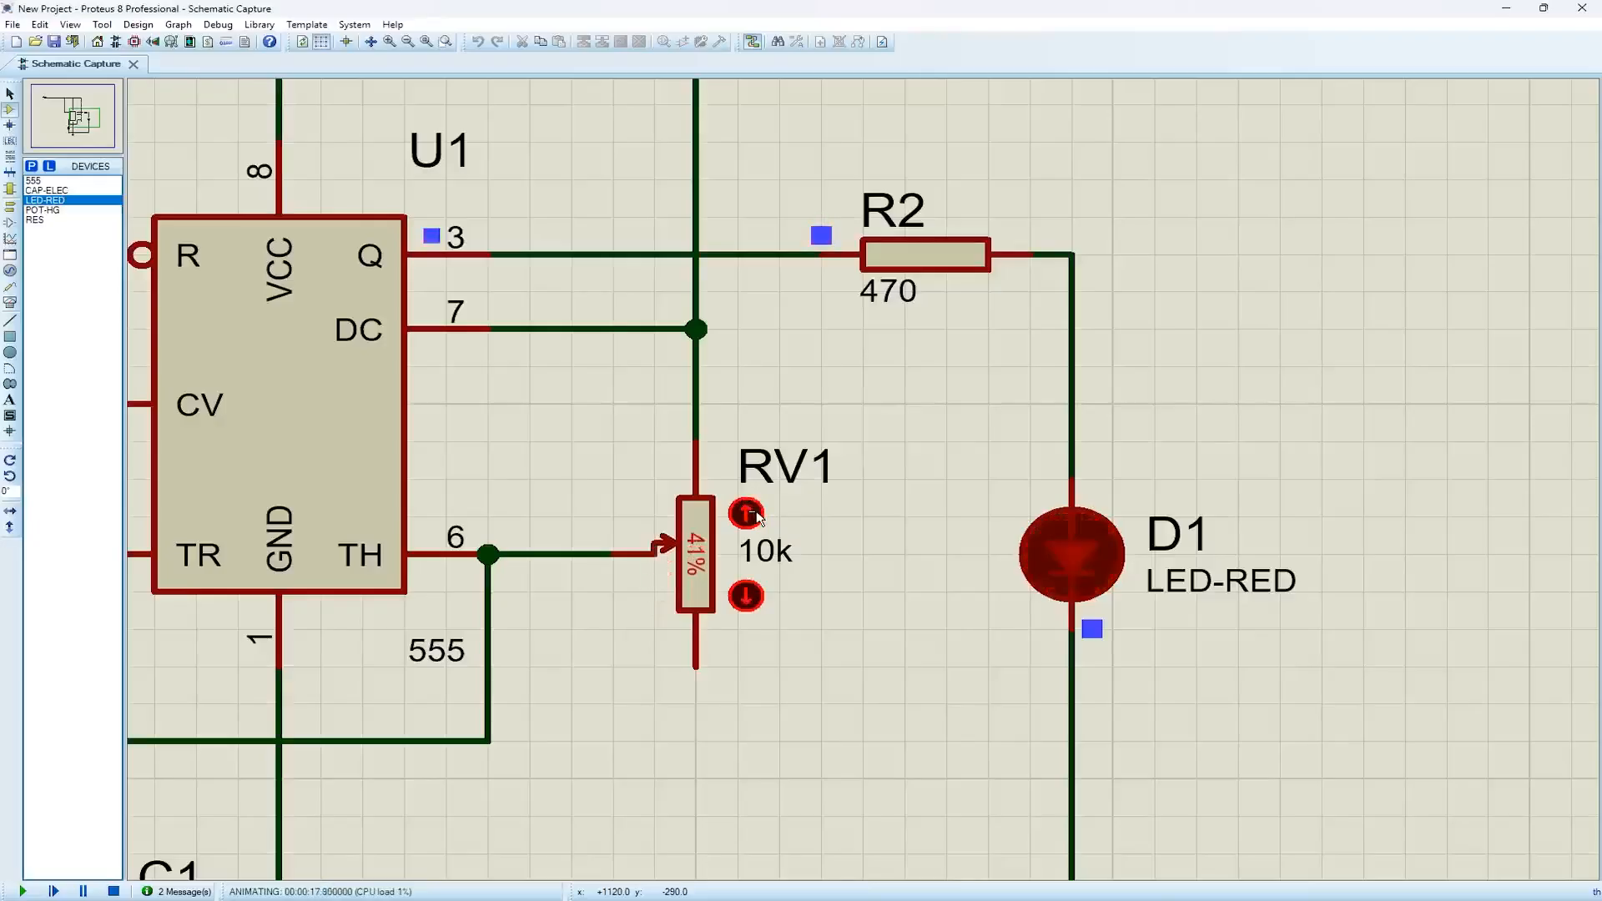
{"action": "left_click", "coordinate": [747, 513]}
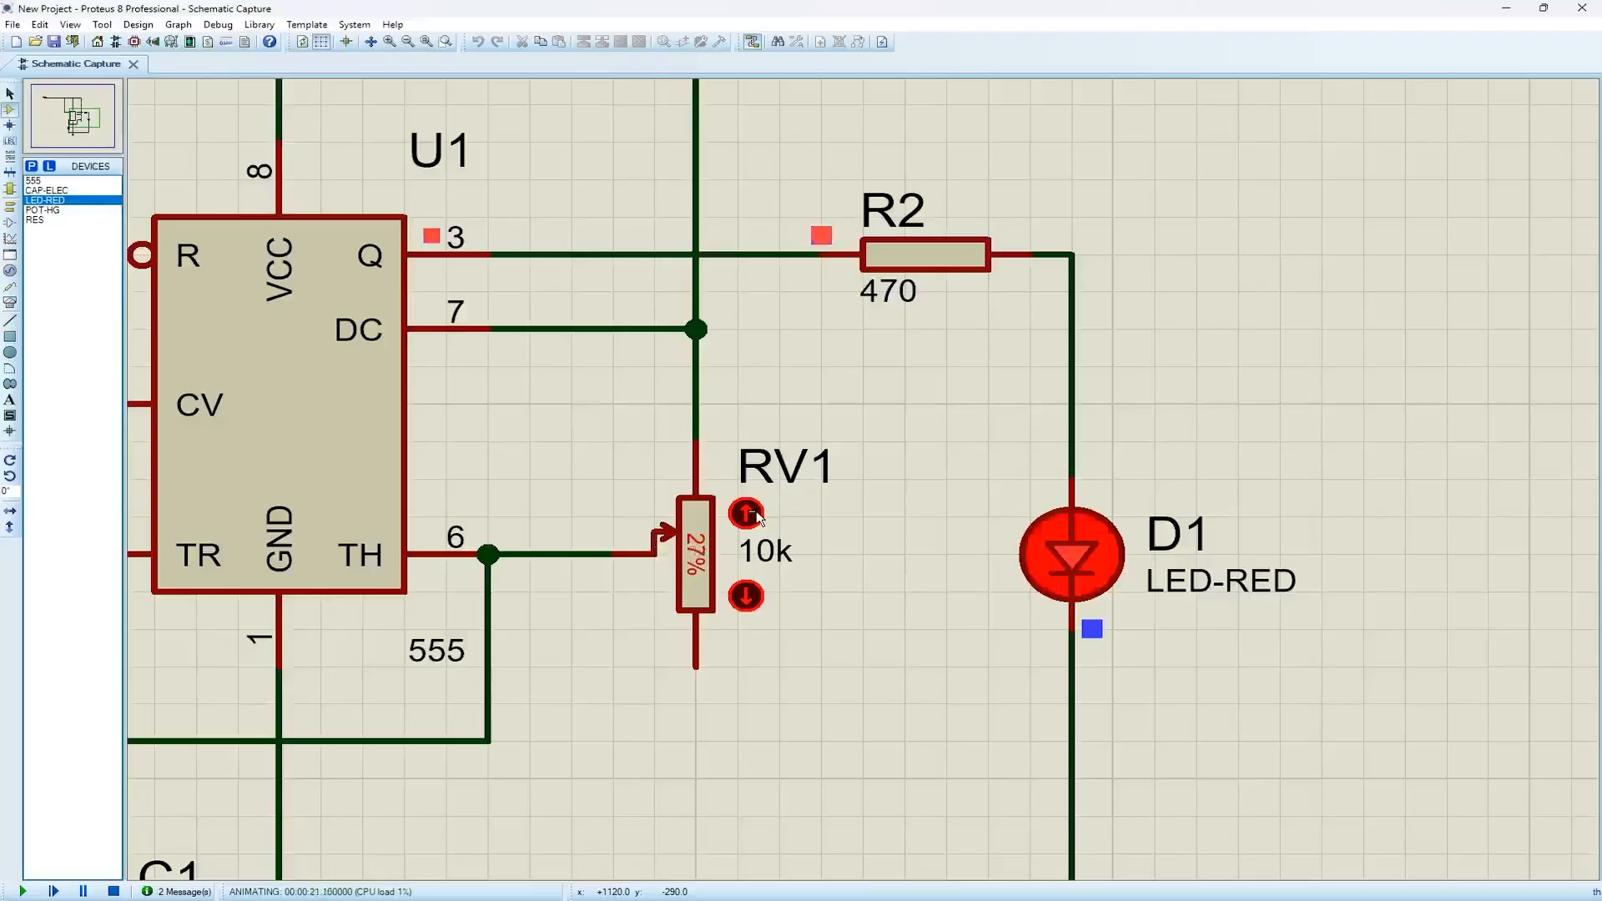
{"action": "left_click", "coordinate": [747, 513]}
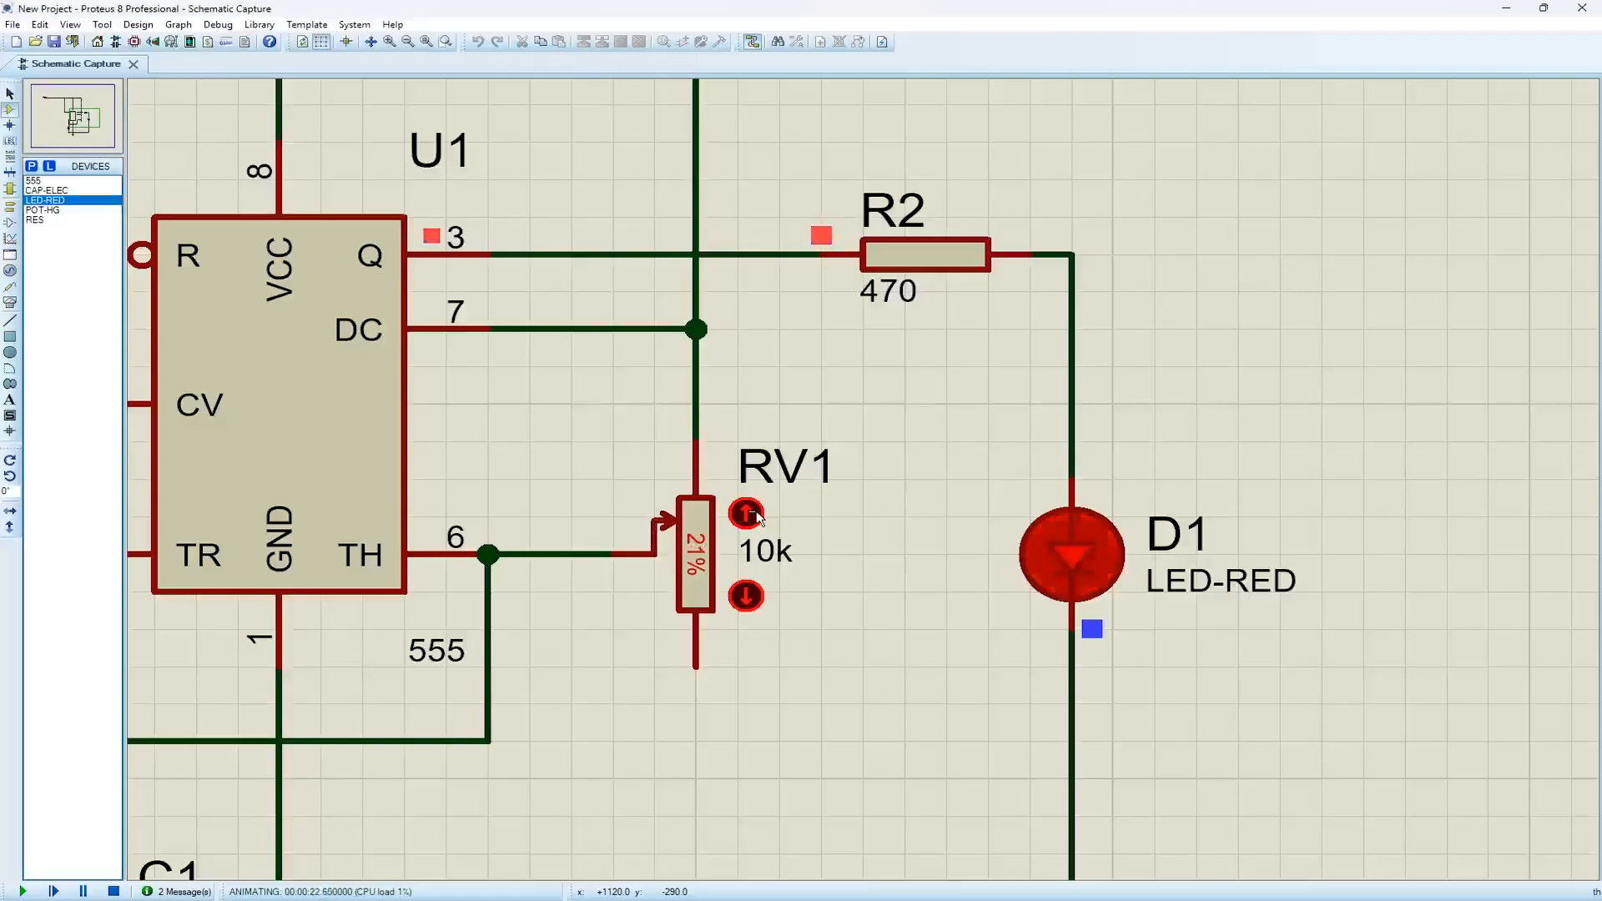
{"action": "left_click", "coordinate": [747, 514]}
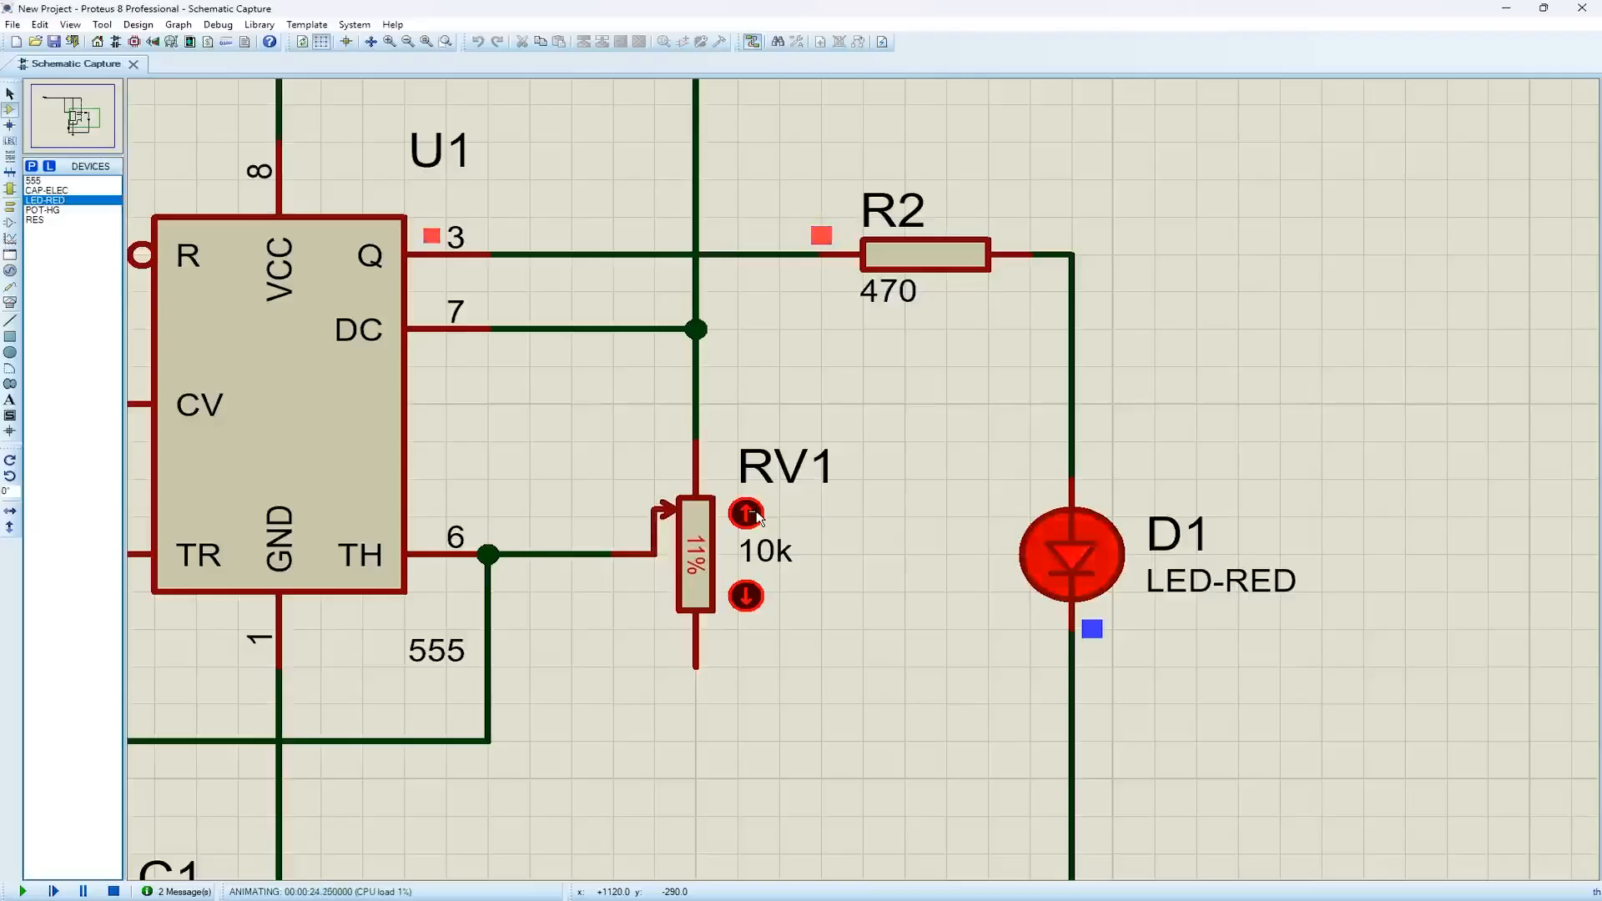
{"action": "left_click", "coordinate": [747, 513]}
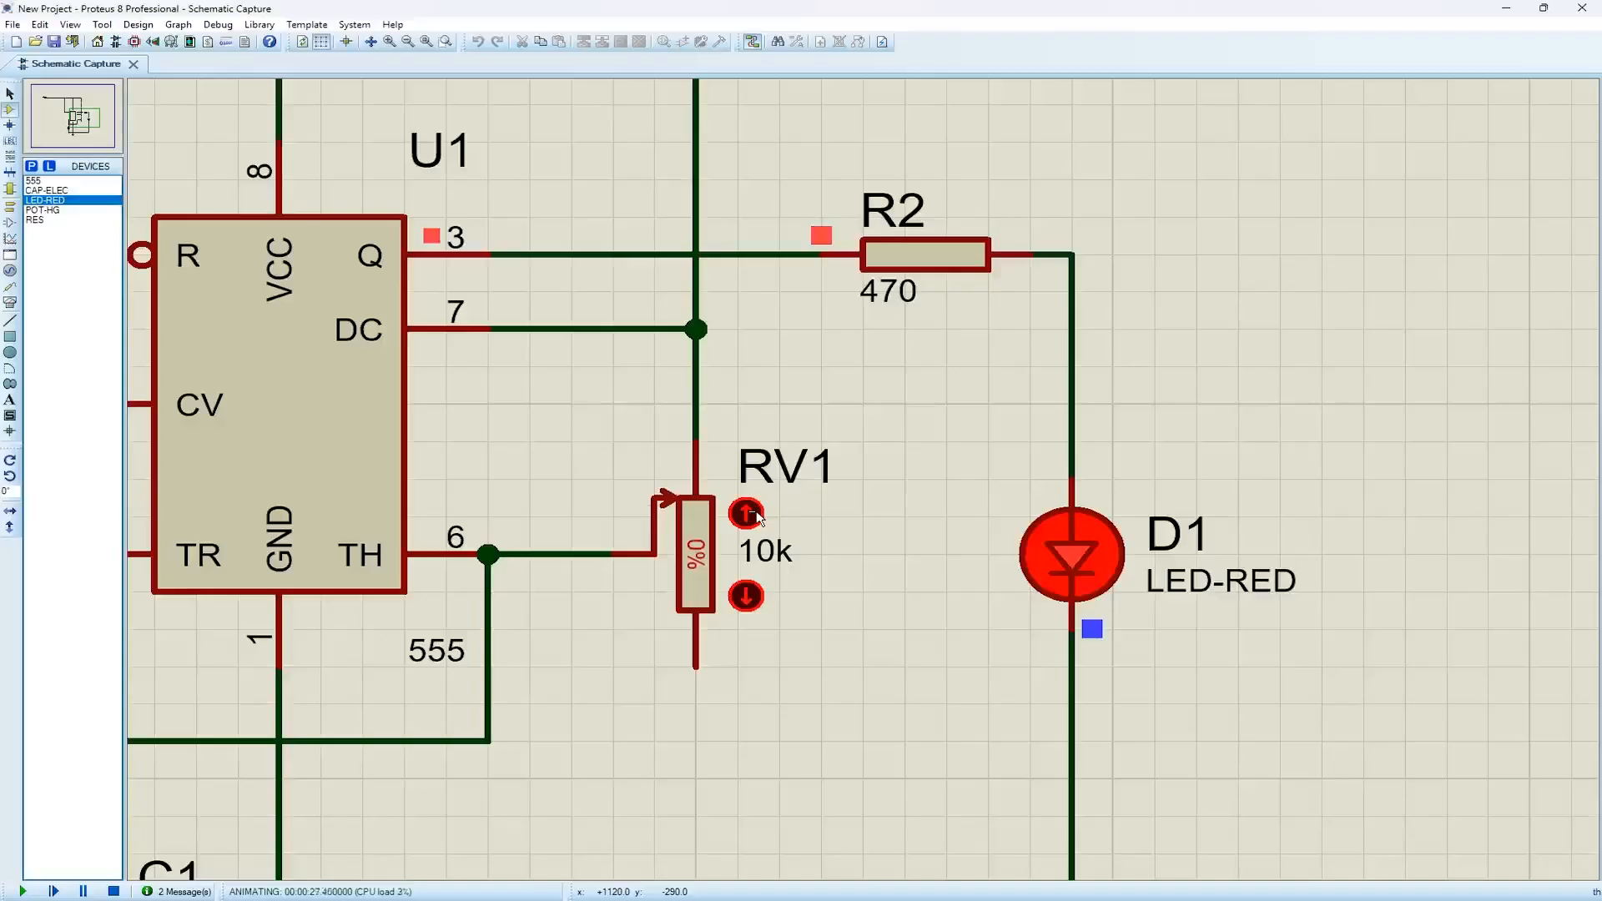
Return RV1's wiper to about the middle of its travel with the simulation still running
{"action": "left_click", "coordinate": [747, 597]}
{"action": "left_click", "coordinate": [747, 597]}
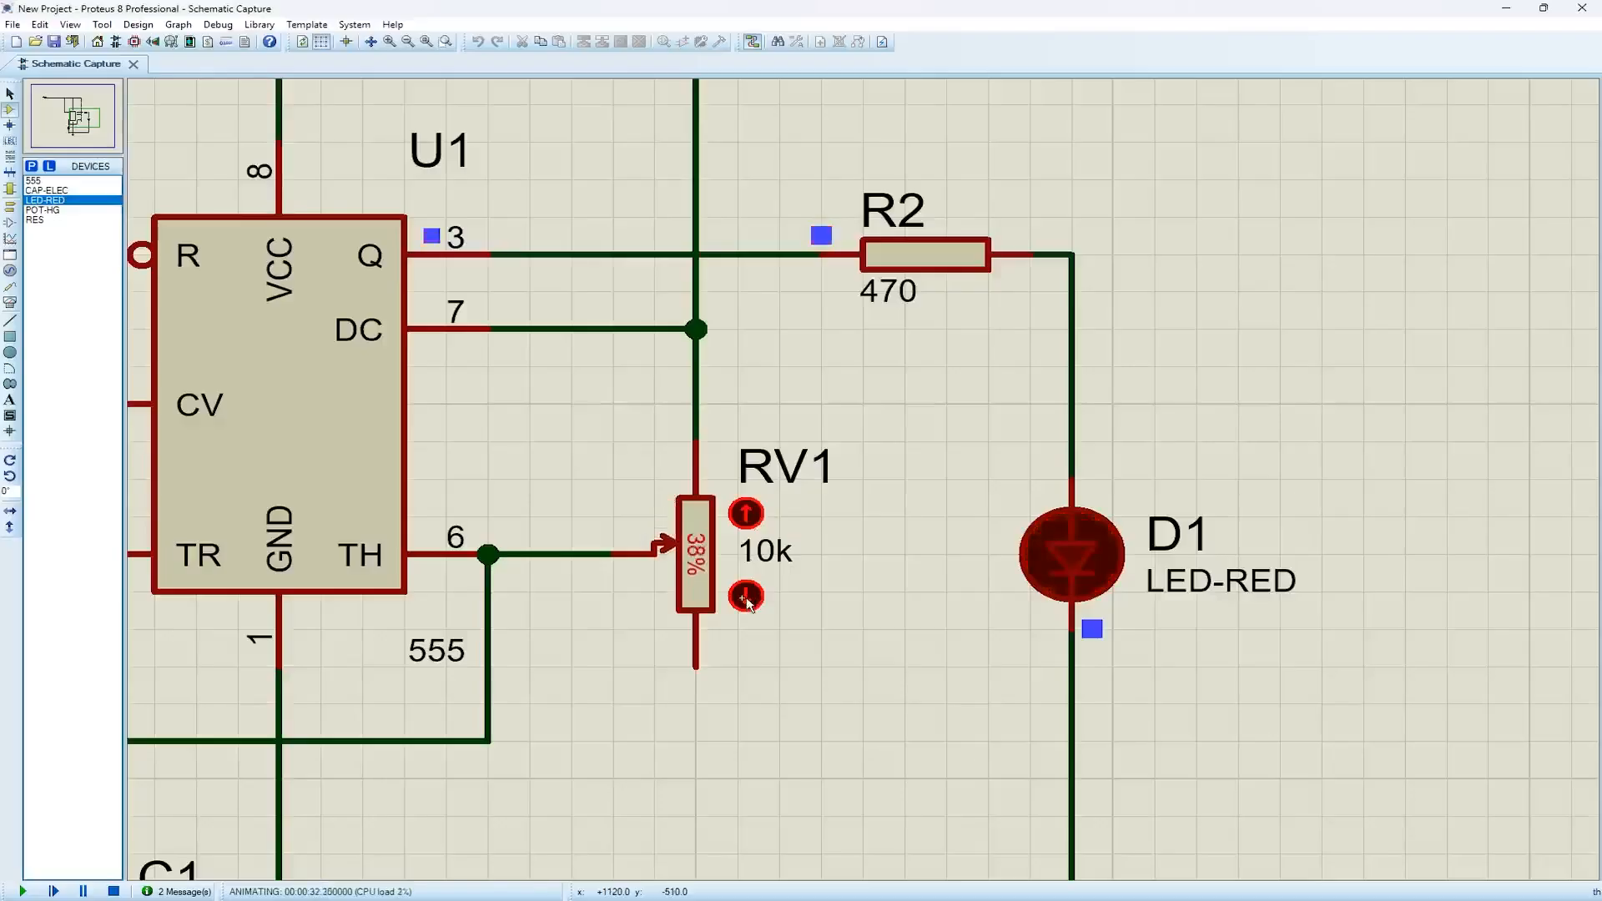
{"action": "scroll", "coordinate": [747, 601], "scroll_direction": "down", "scroll_amount": 3}
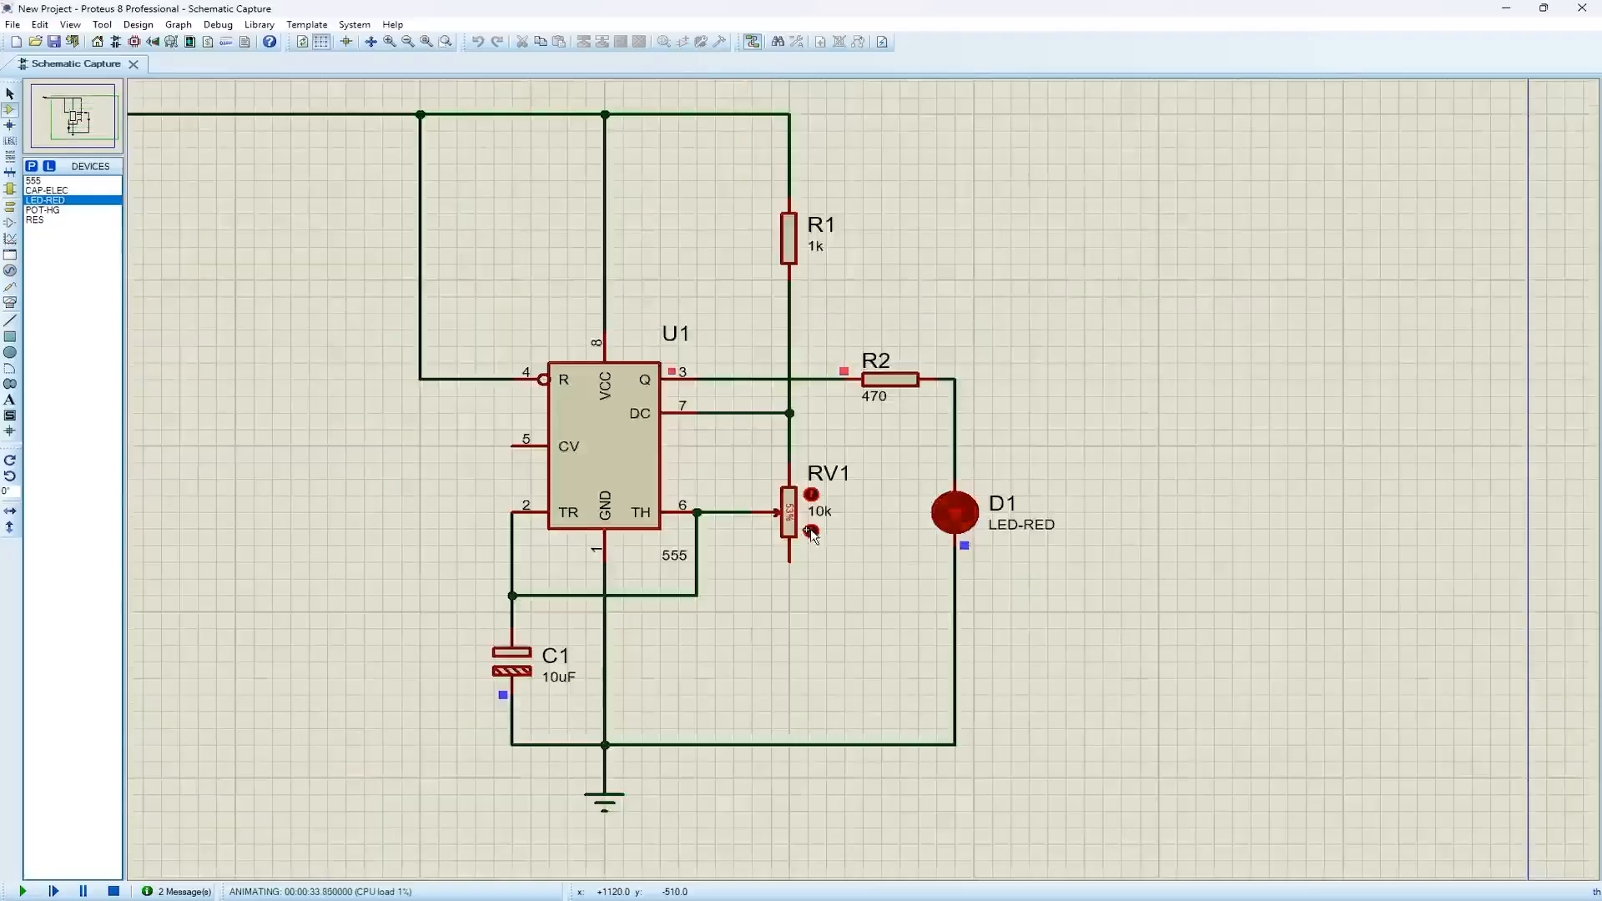
{"action": "middle_click", "coordinate": [739, 434]}
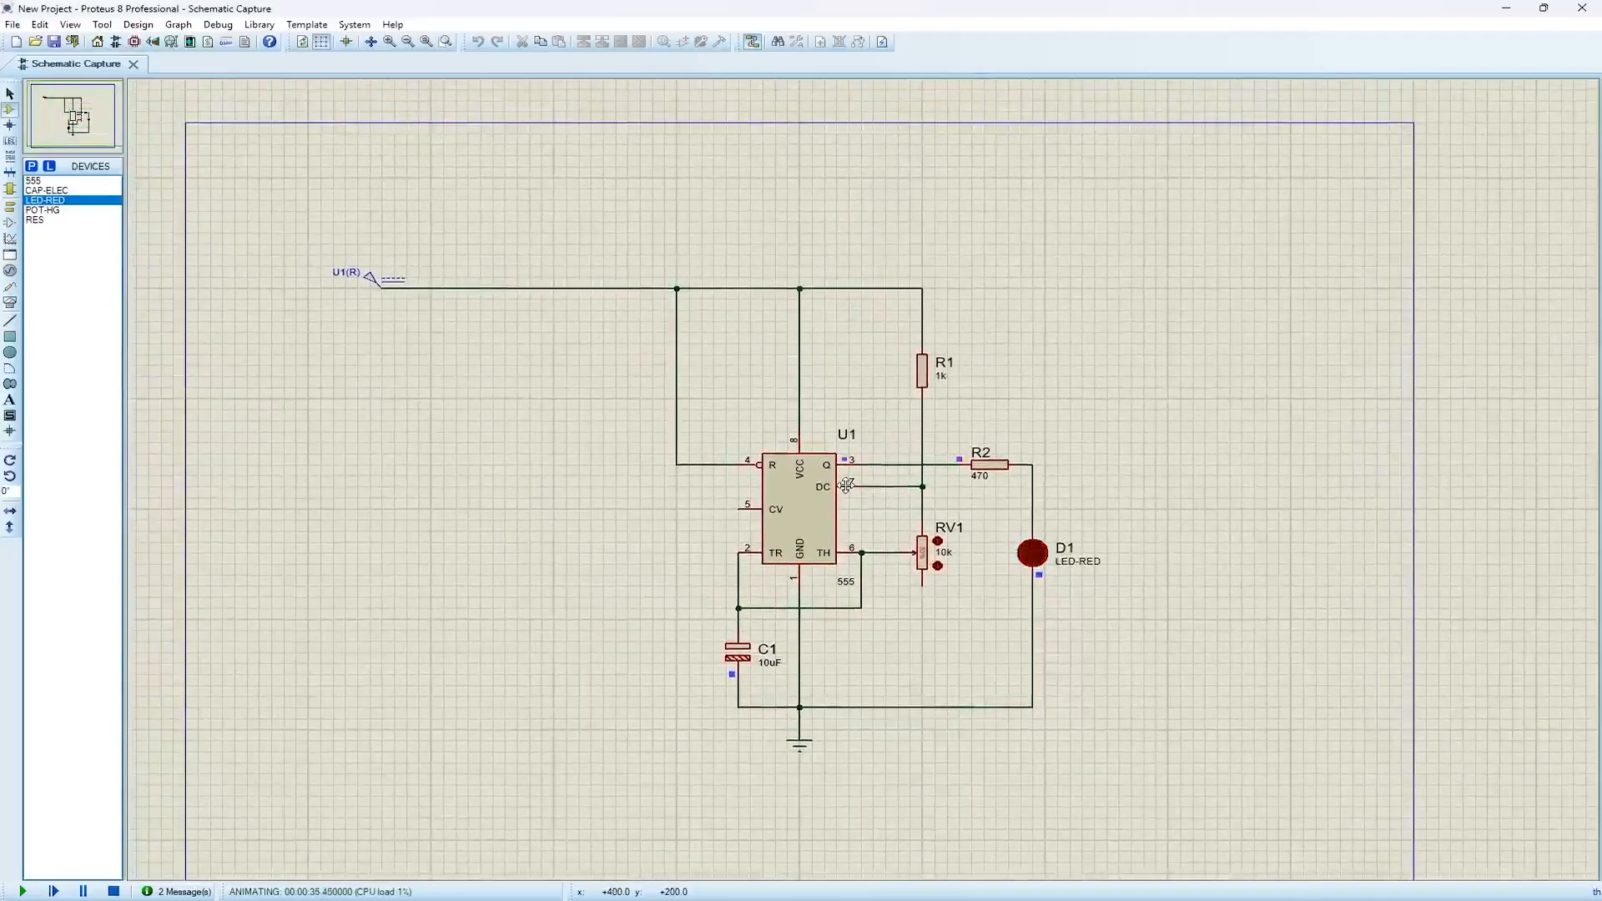
{"action": "left_click", "coordinate": [883, 518]}
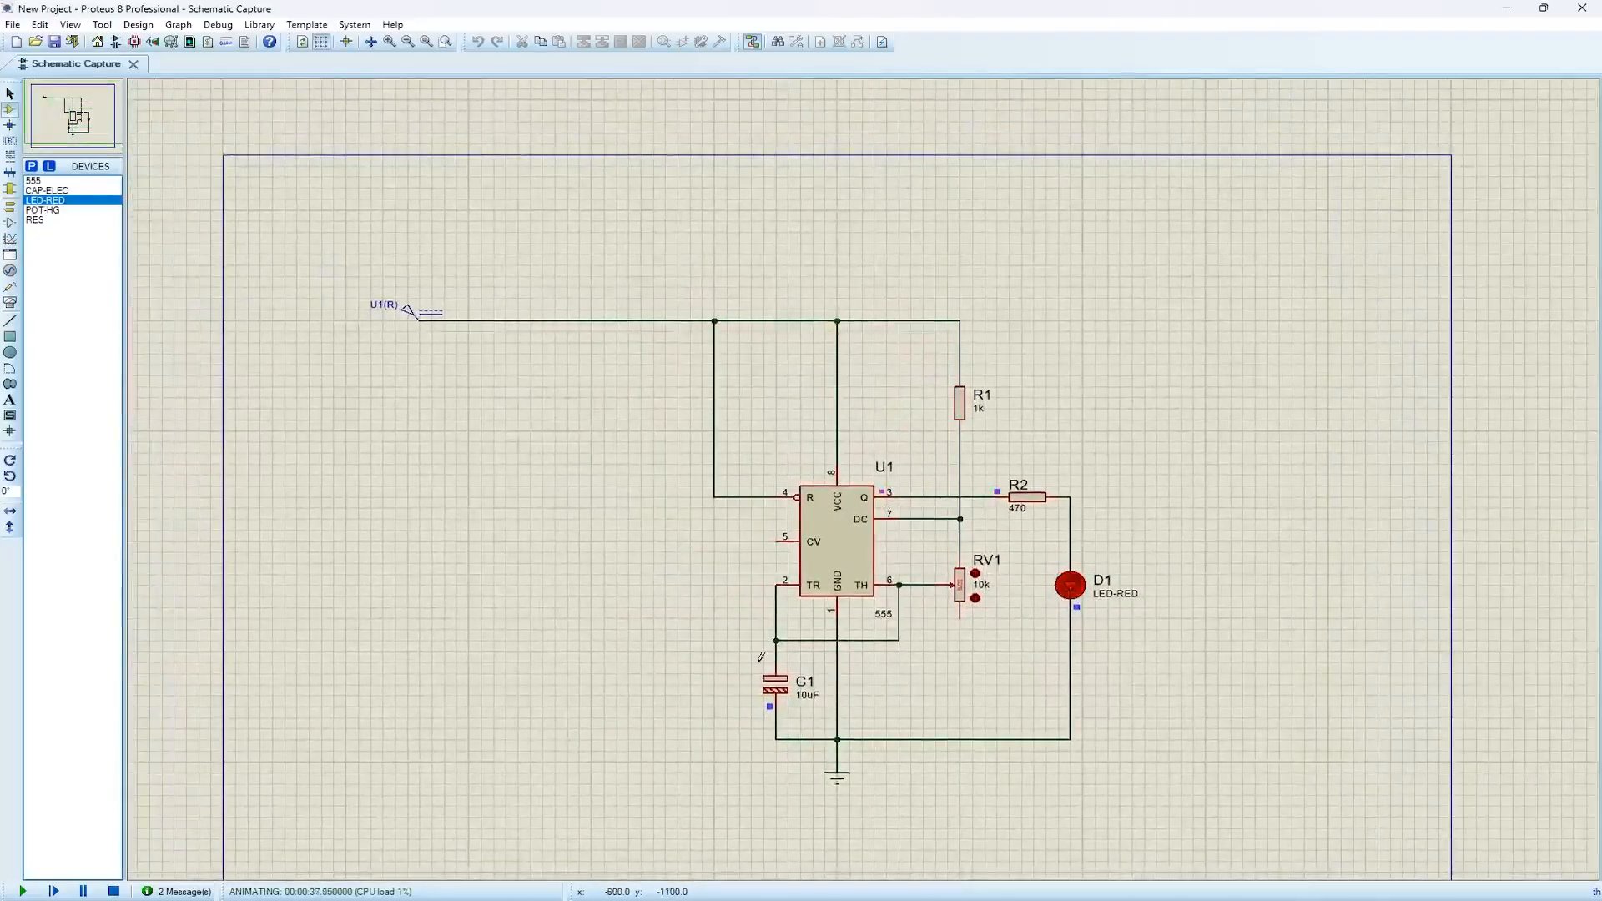